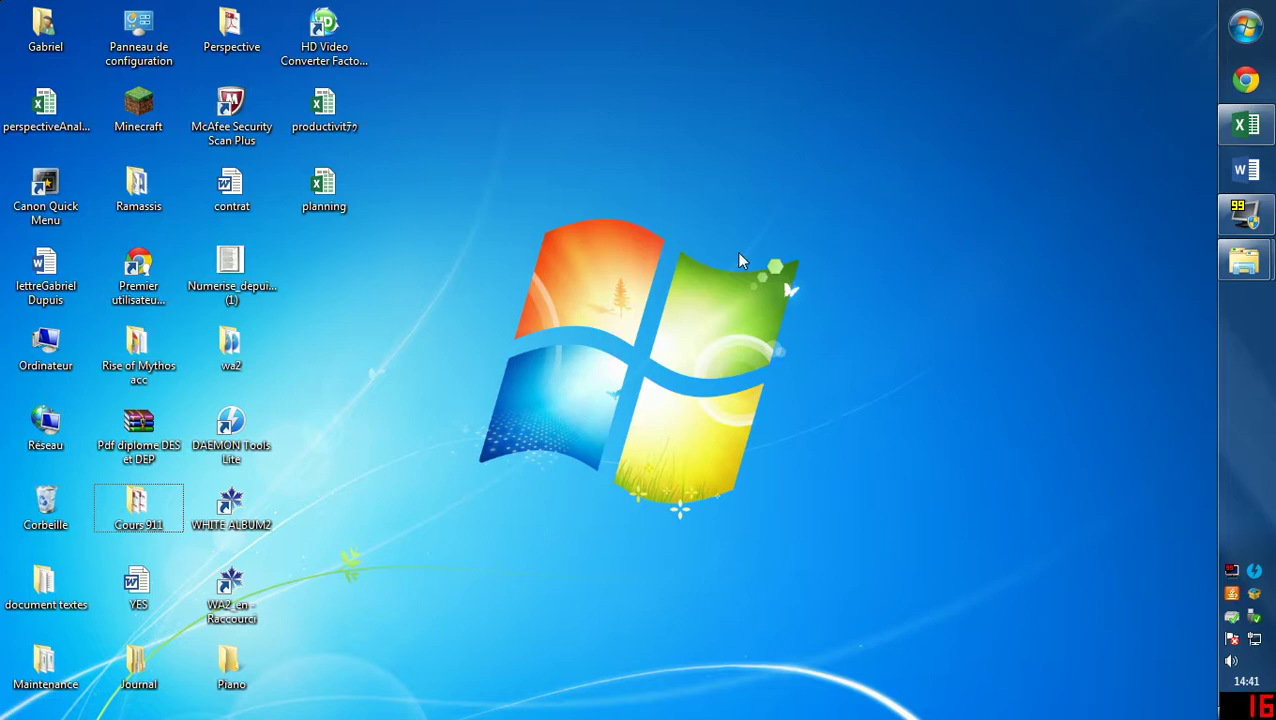
# Bring the vocabAnglais workbook to the front full-screen and go to the Snap expression in B2.
pyautogui.click(1245, 125)
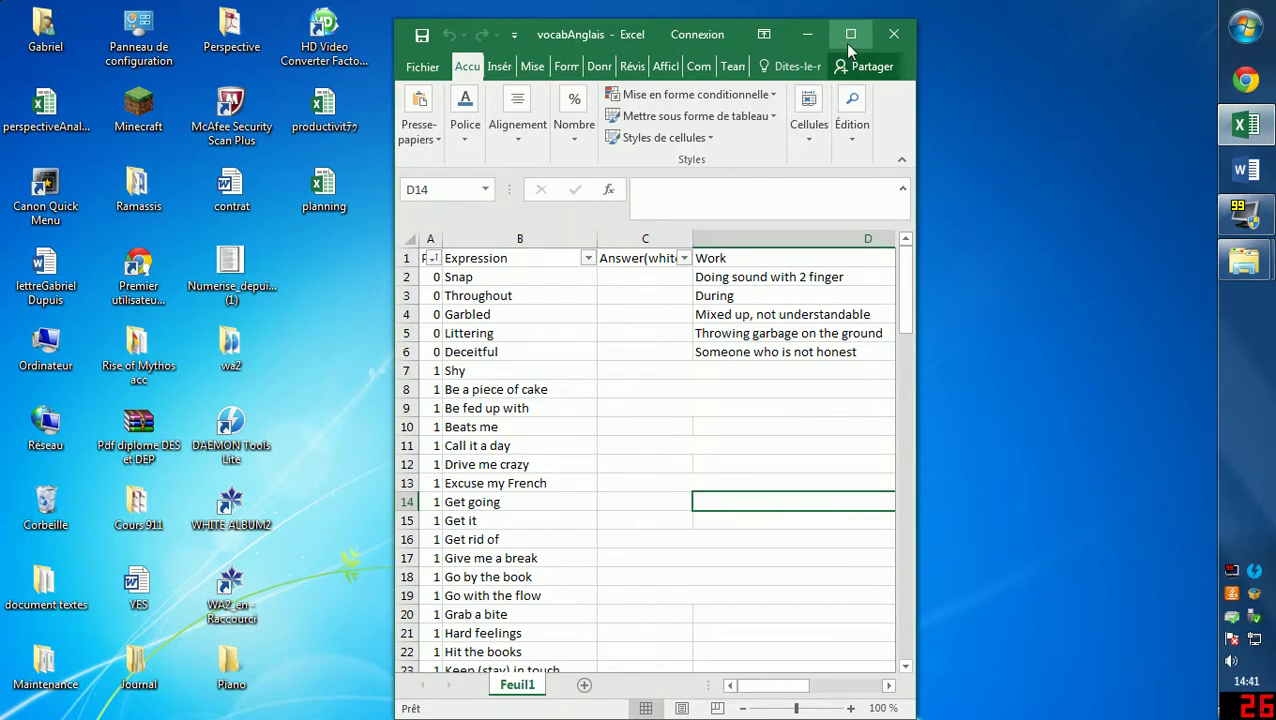
pyautogui.click(850, 34)
pyautogui.click(147, 334)
pyautogui.click(66, 257)
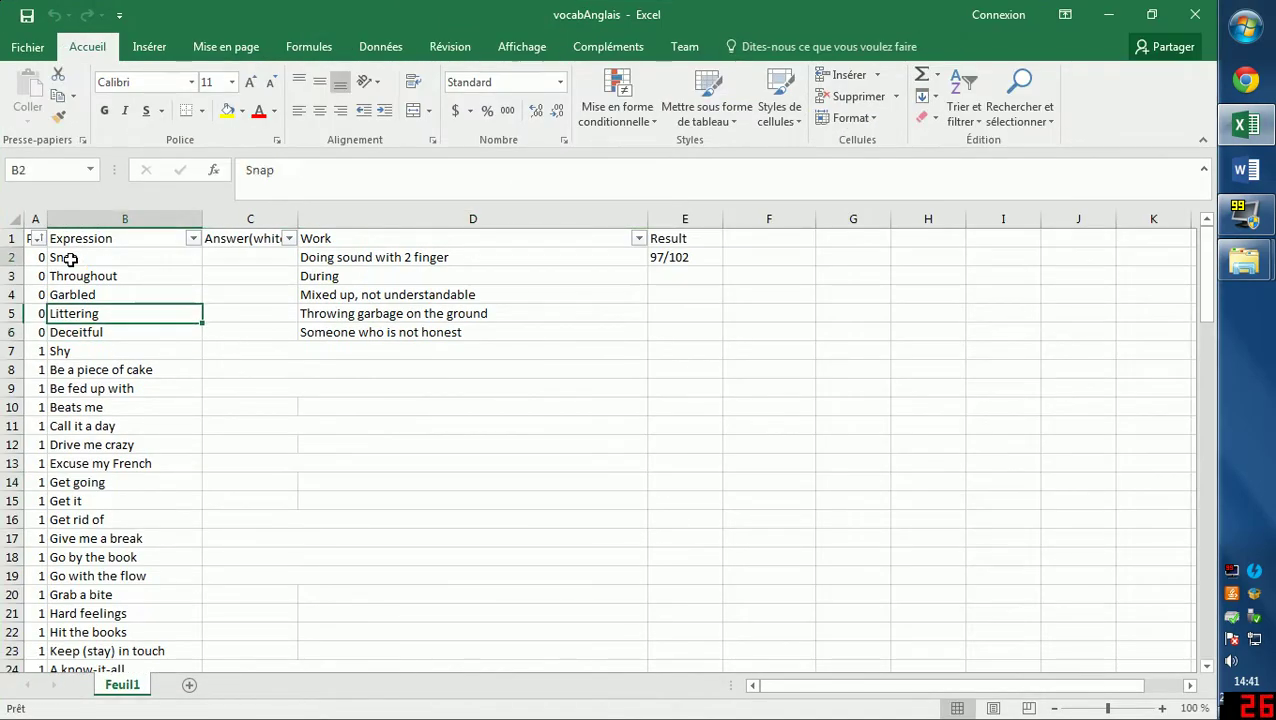
pyautogui.scroll(-4, 126, 328)
pyautogui.scroll(4, 126, 328)
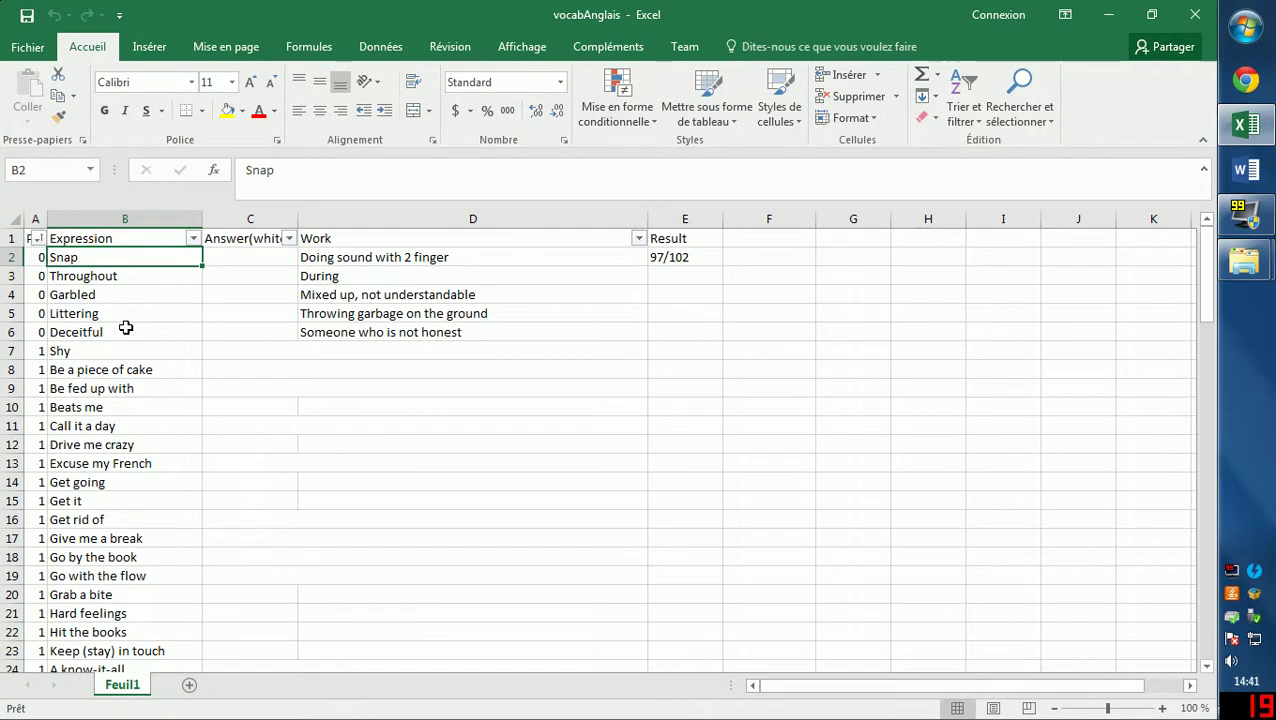
# Browse the expressions Garbled and Throughout, and select the expression list B2:B21.
pyautogui.click(105, 290)
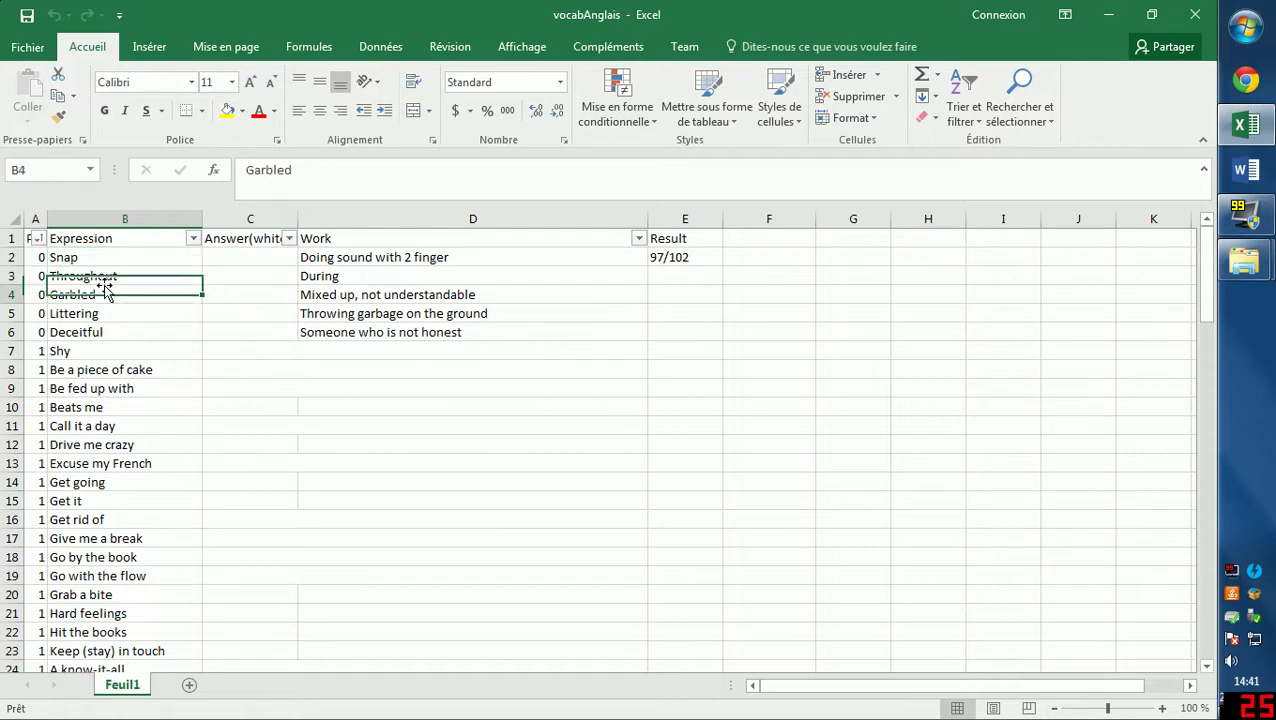
pyautogui.click(87, 260)
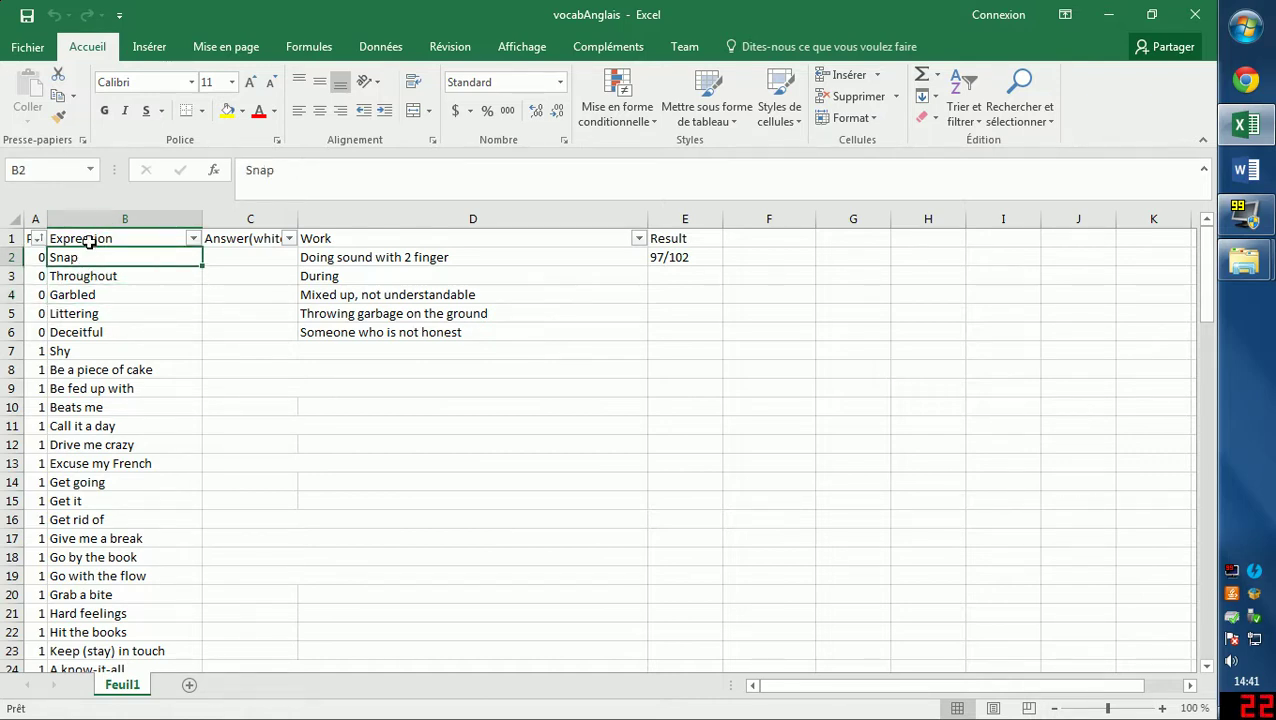
pyautogui.click(89, 241)
pyautogui.click(76, 282)
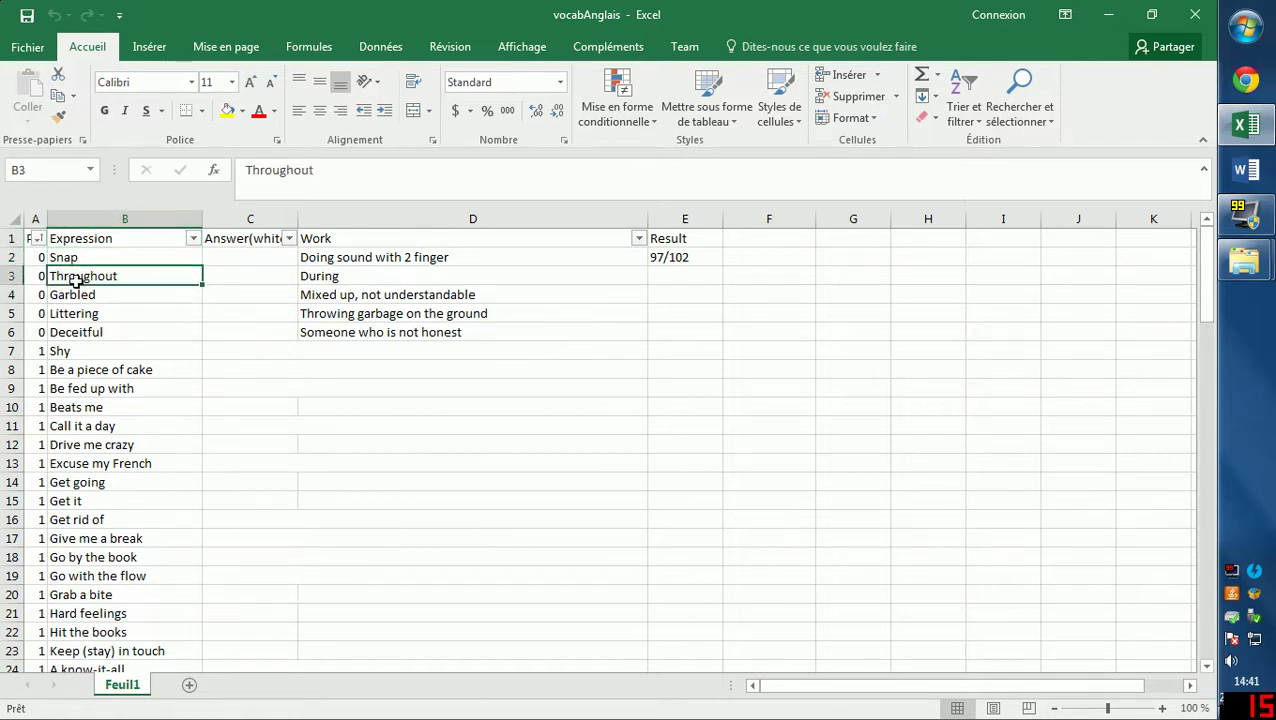
pyautogui.moveTo(100, 260); pyautogui.dragTo(100, 613)
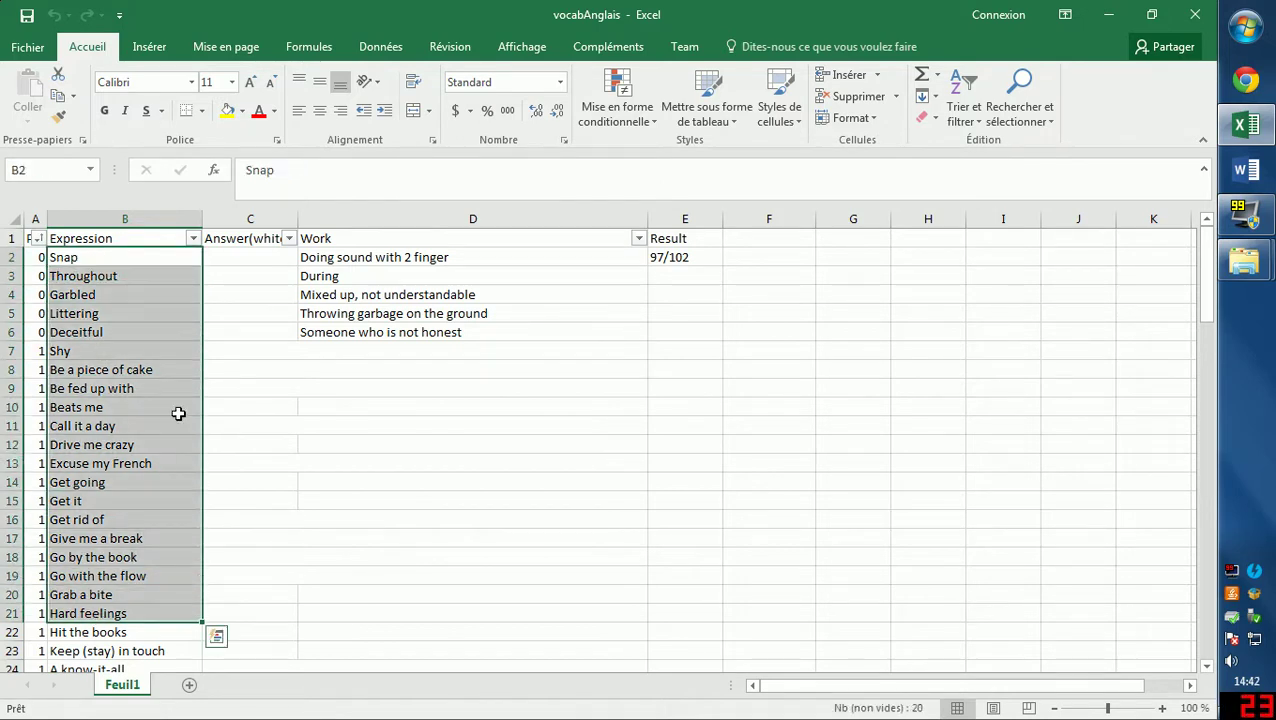
pyautogui.click(158, 263)
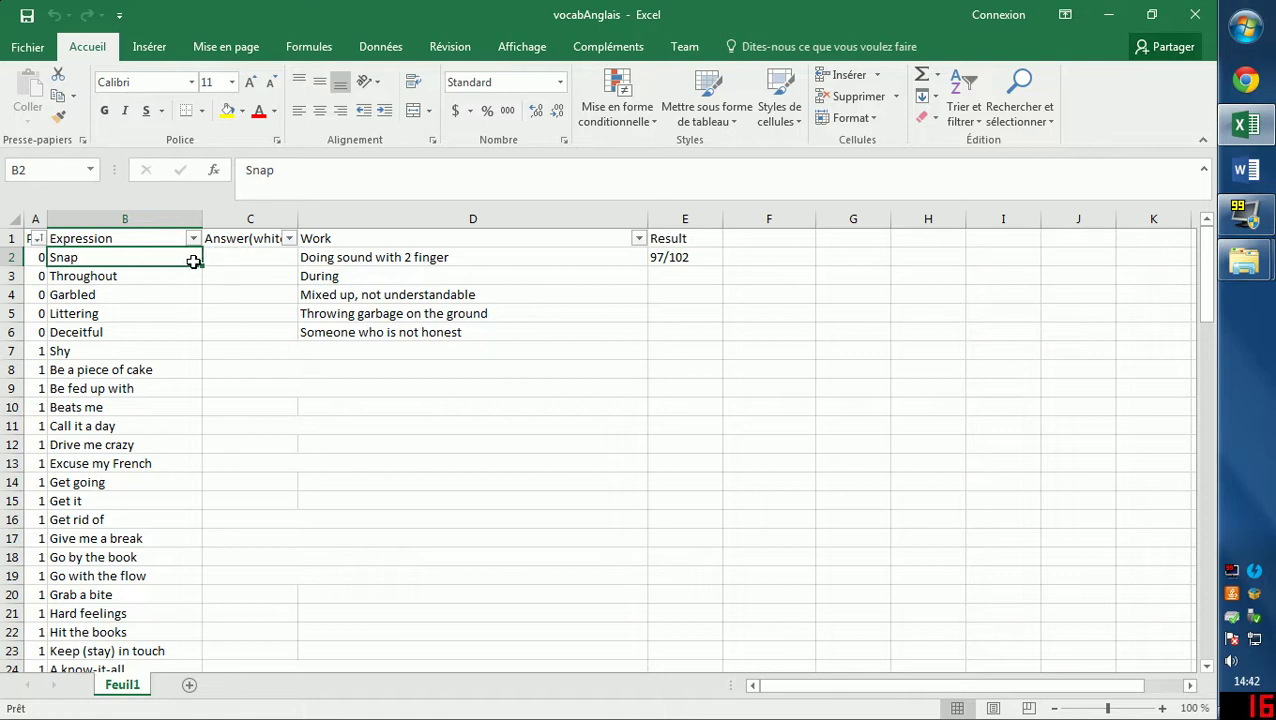
# Reveal and highlight Snap's hidden answer in the formula bar.
pyautogui.click(245, 258)
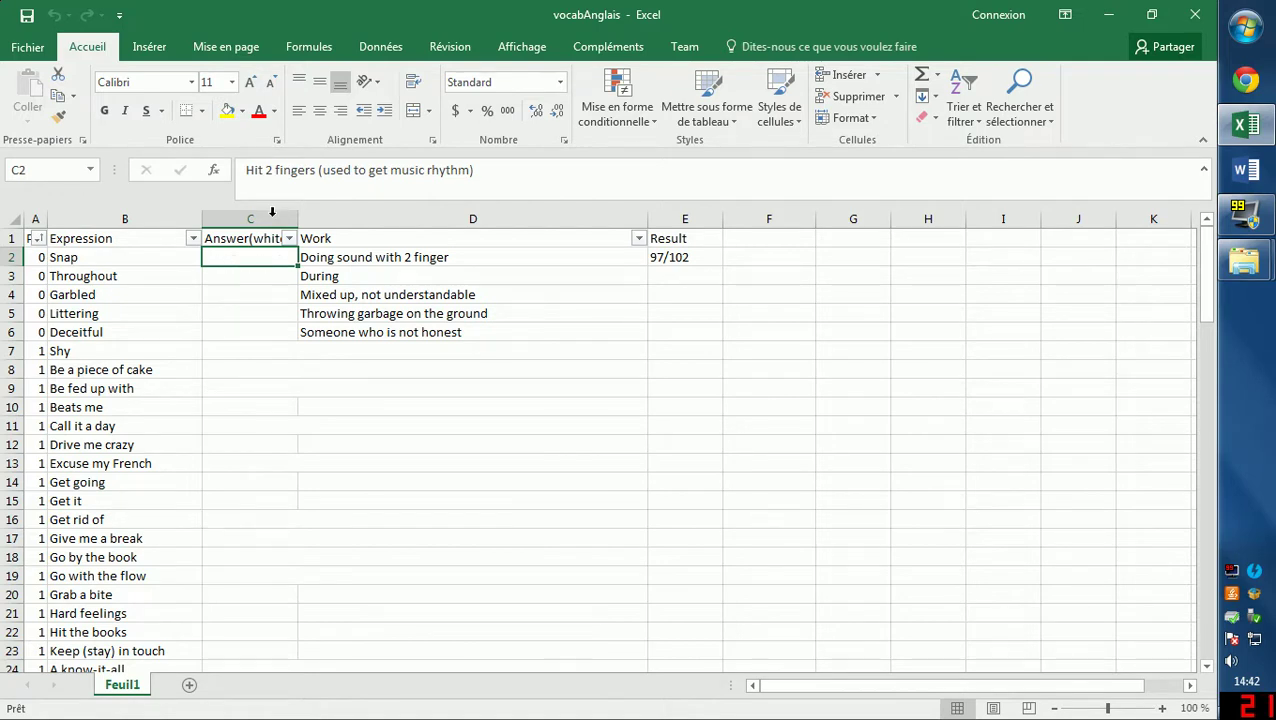
pyautogui.moveTo(473, 170); pyautogui.dragTo(245, 170)
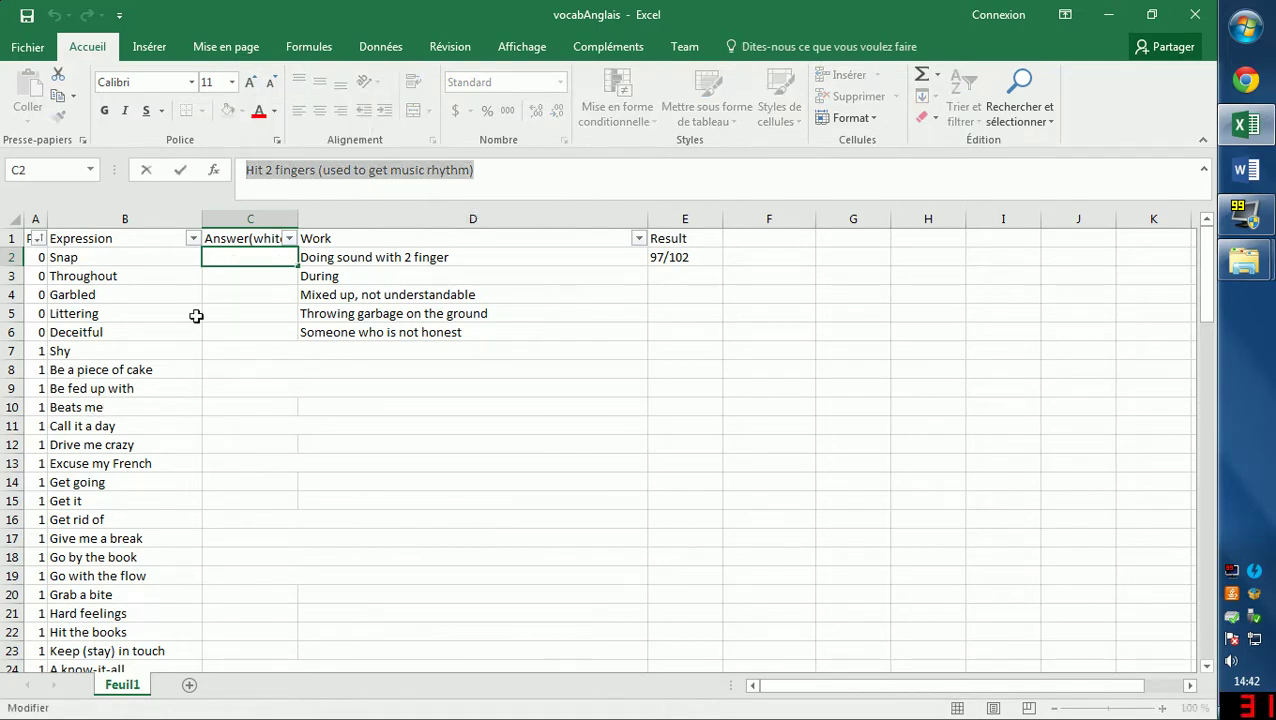
pyautogui.click(100, 316)
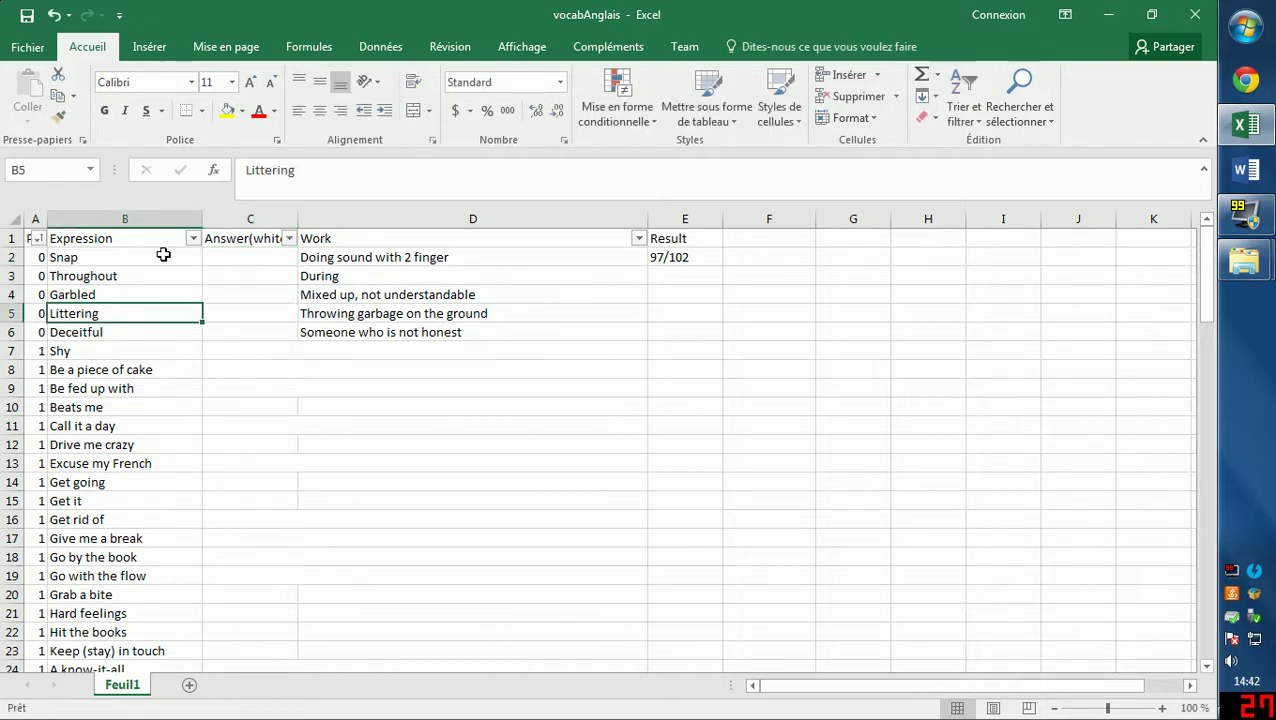
pyautogui.click(105, 262)
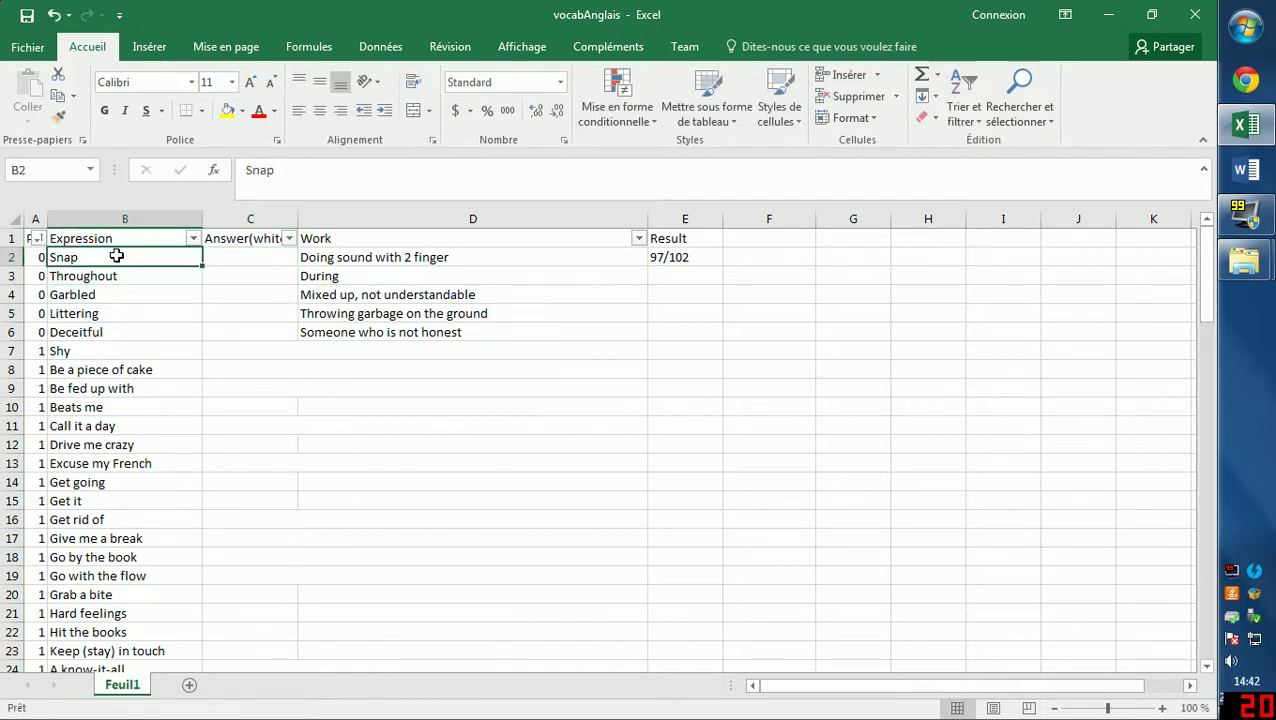
# Check the hidden answer for Beats me, then Snap's work note and hidden answer.
pyautogui.click(100, 405)
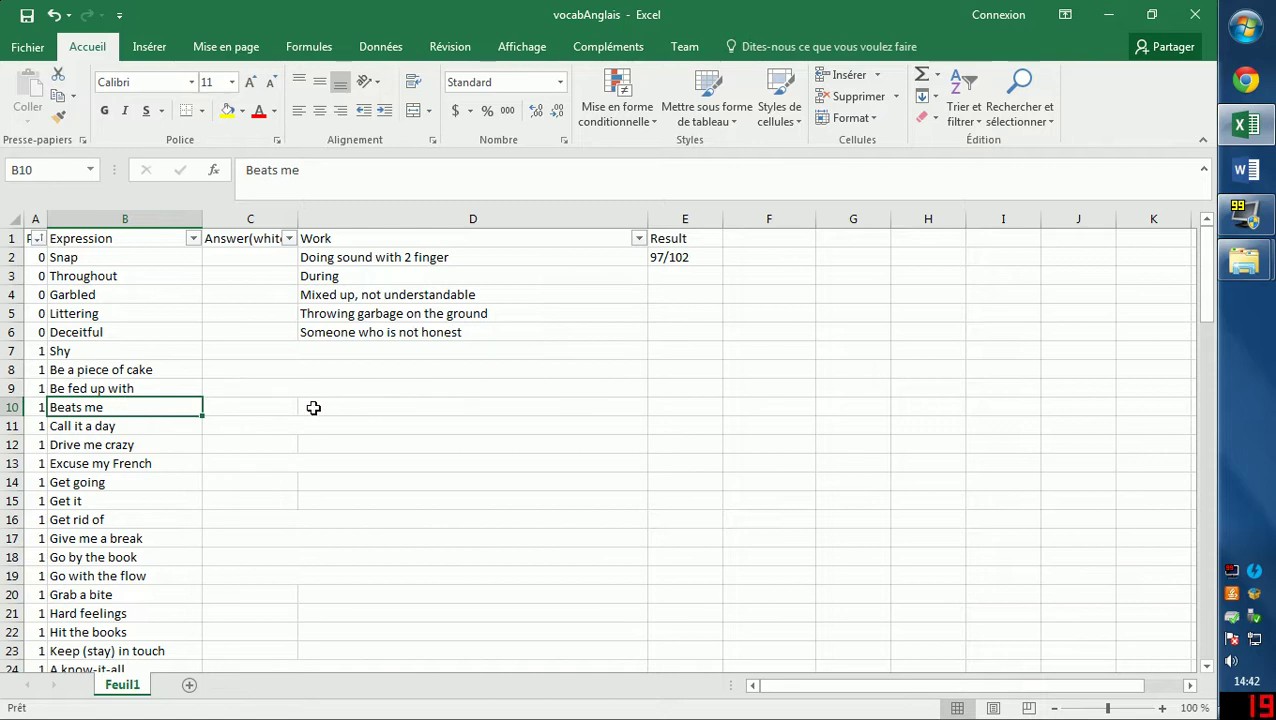
pyautogui.click(278, 408)
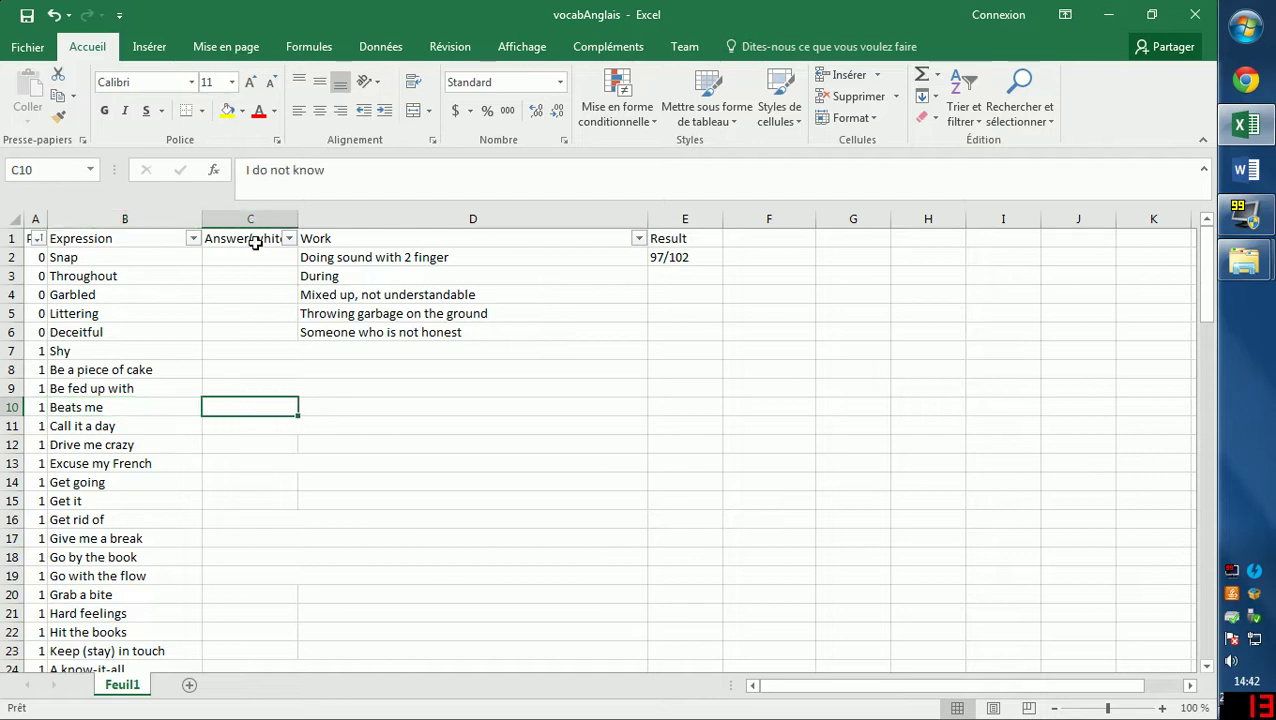
pyautogui.click(100, 407)
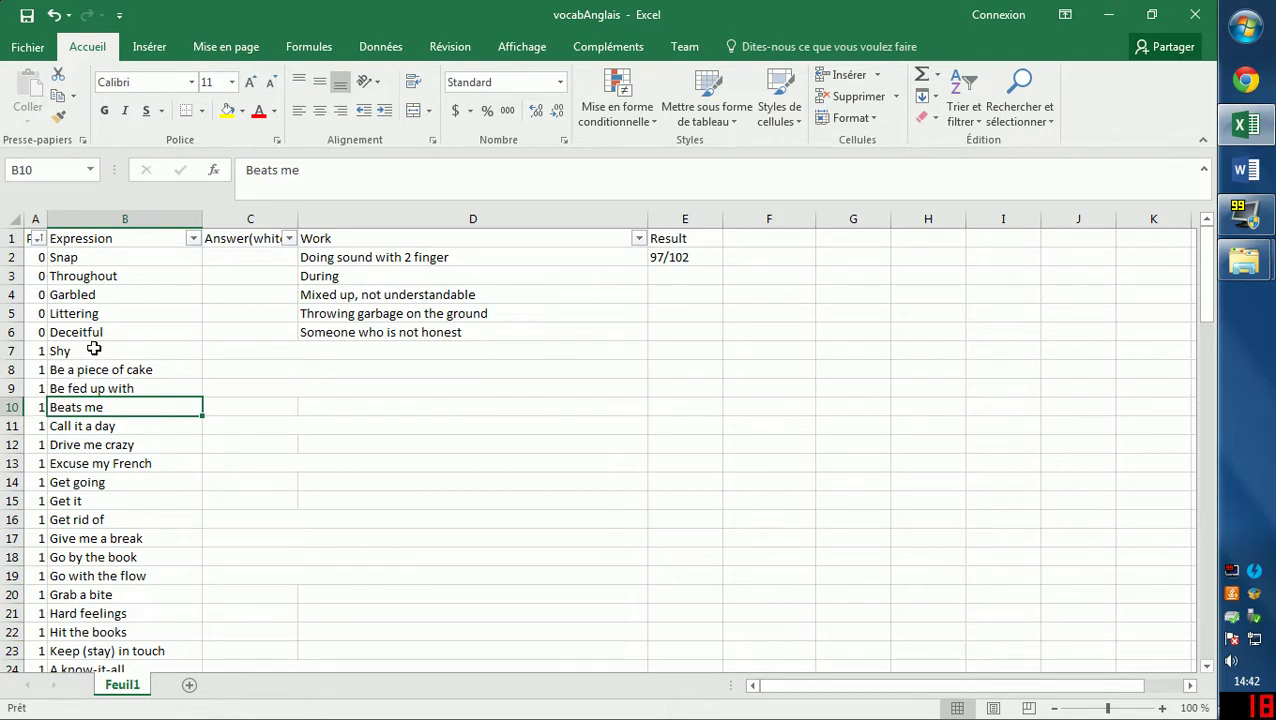
pyautogui.click(99, 258)
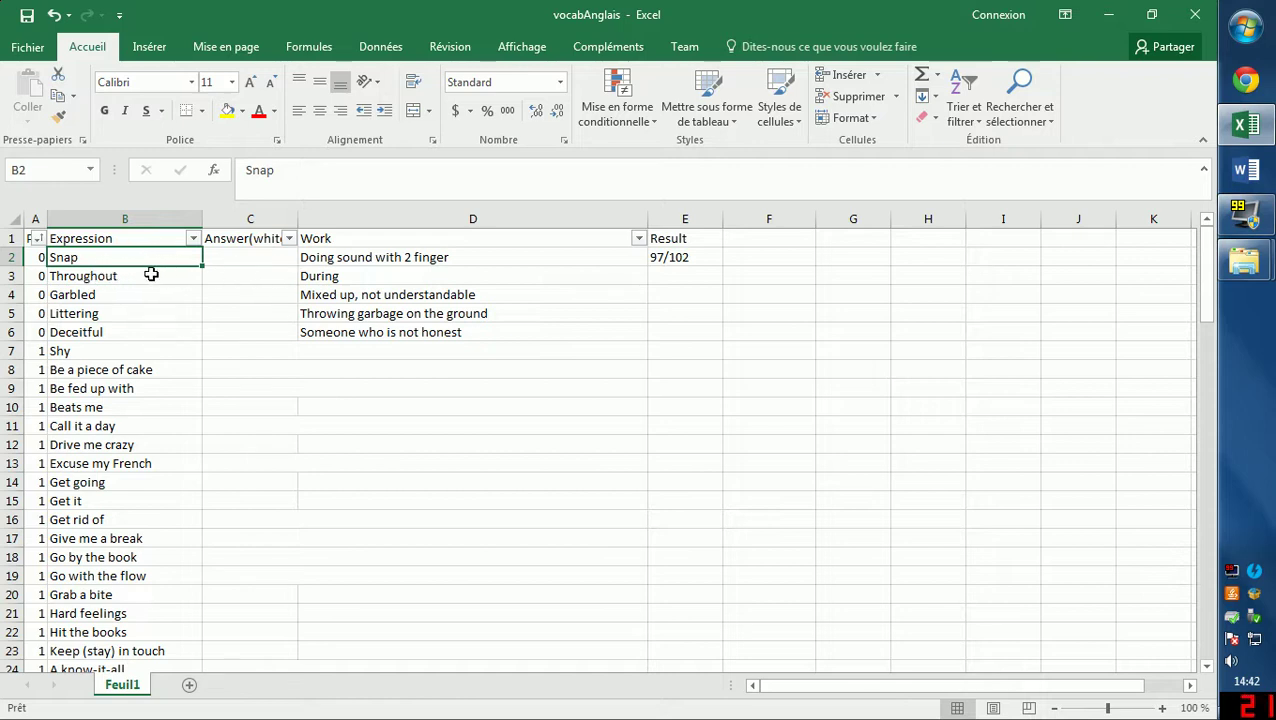
pyautogui.click(348, 262)
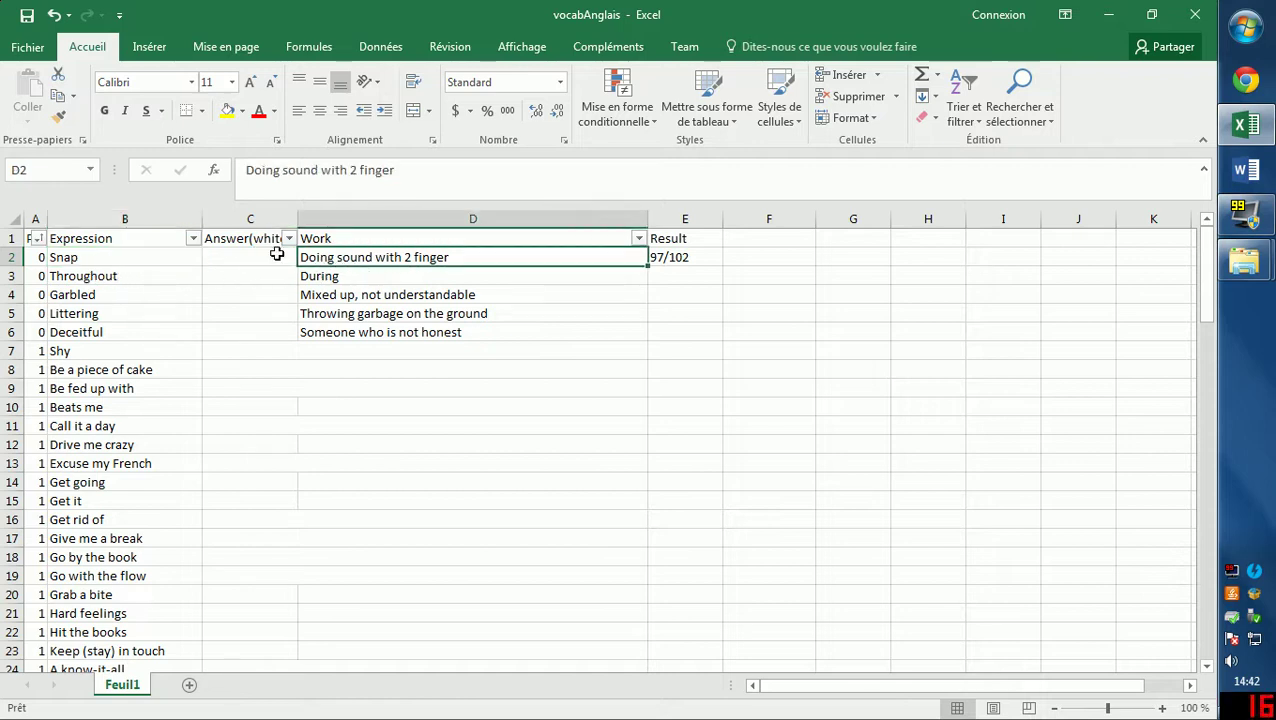
pyautogui.click(252, 258)
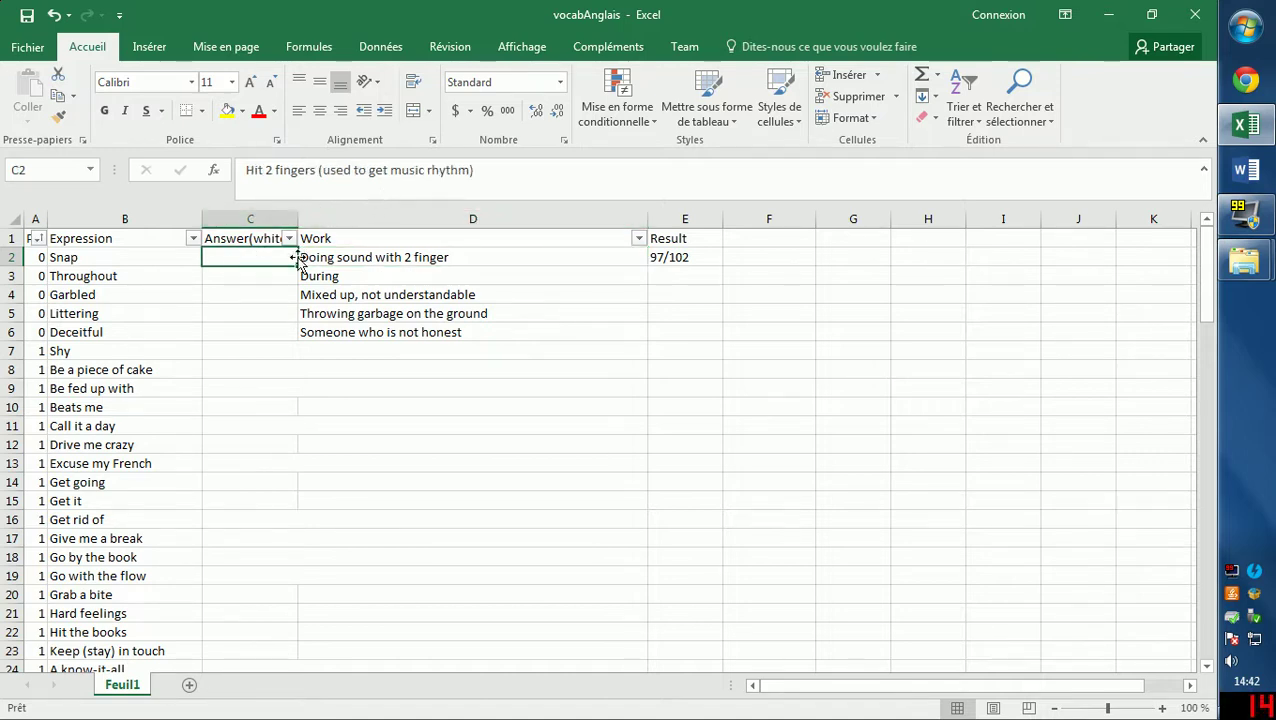
# Enter 1 point for Snap in A2.
pyautogui.click(38, 257)
pyautogui.write('1')
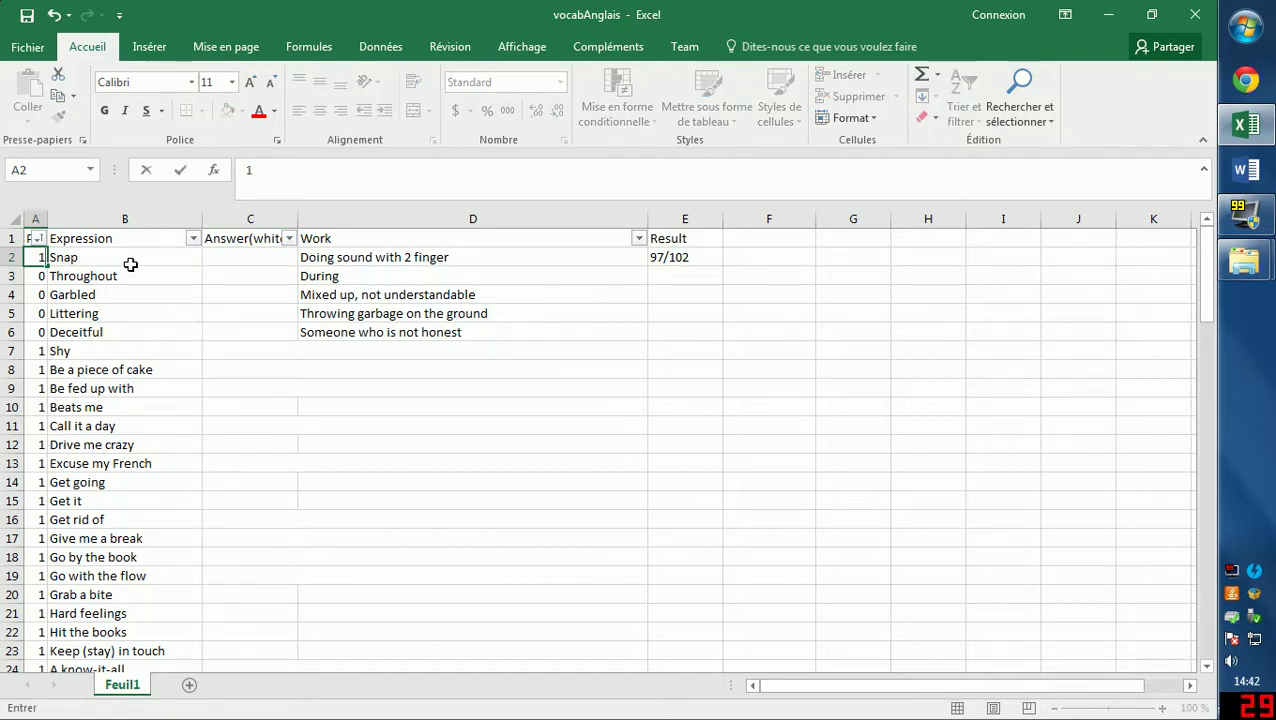
pyautogui.click(125, 262)
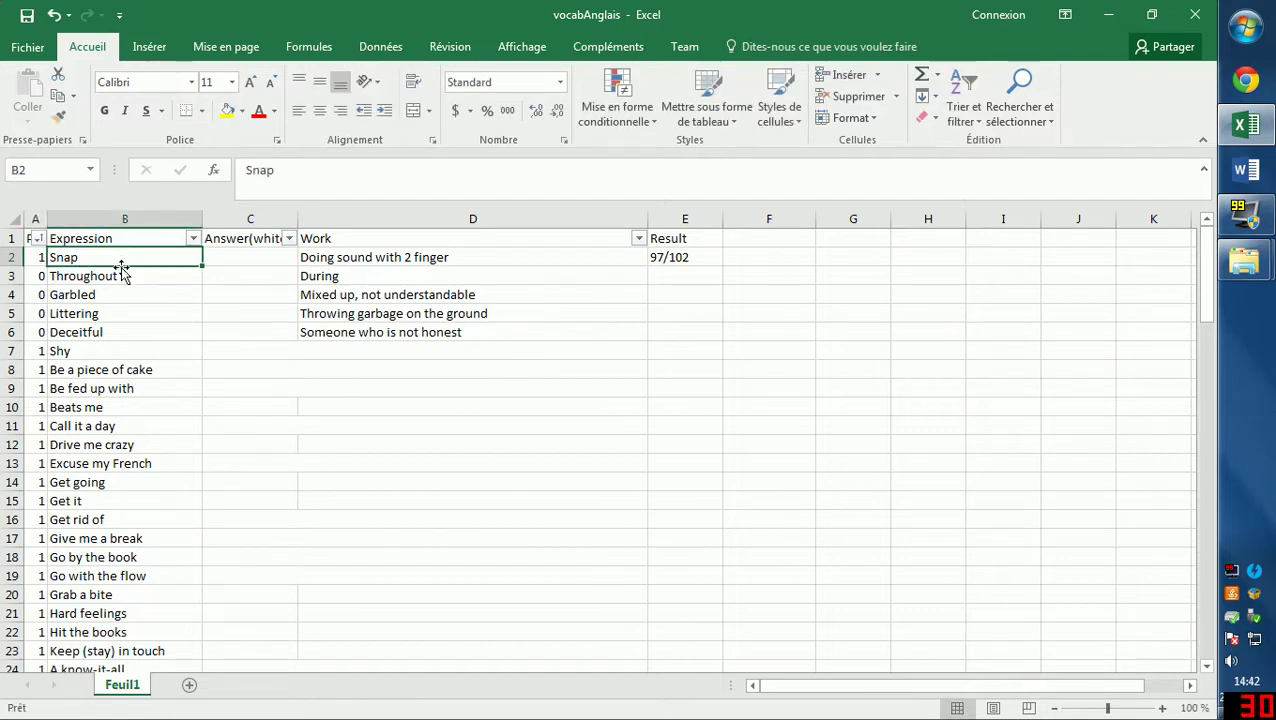
# Enter 0 points for Be a piece of cake in A8 and check its hidden answer.
pyautogui.click(107, 373)
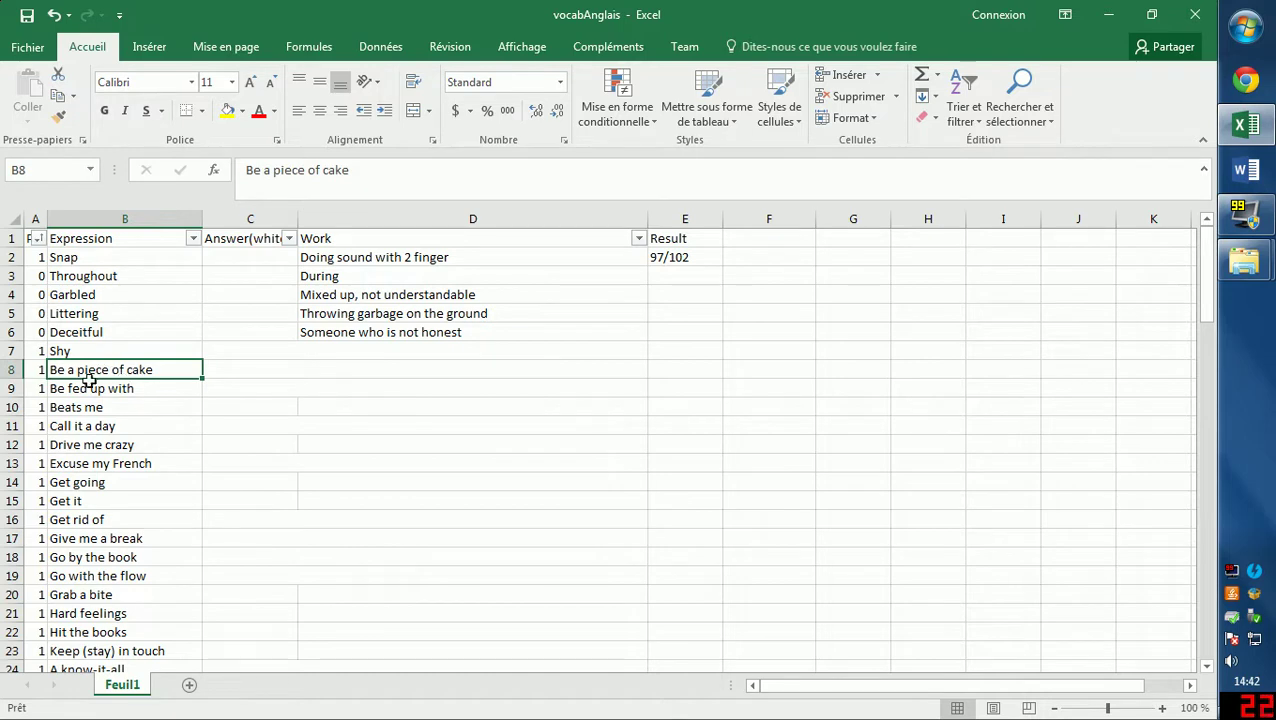
pyautogui.click(39, 370)
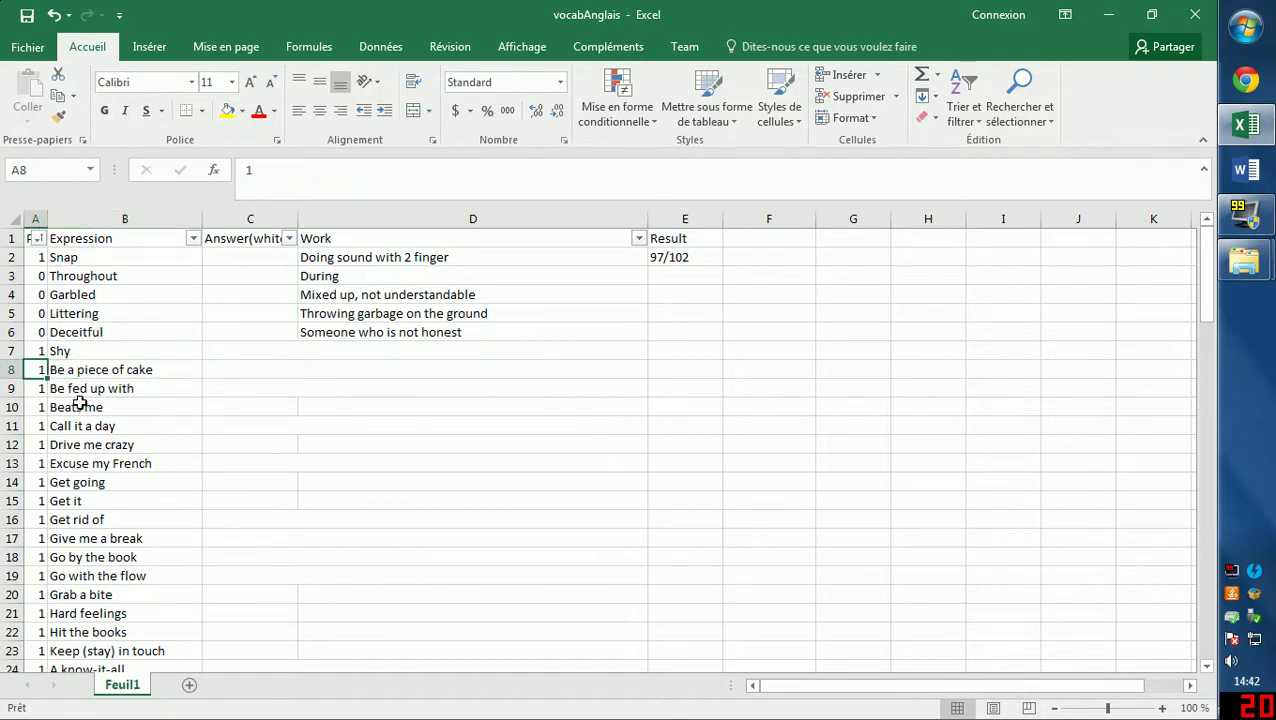
pyautogui.write('0')
pyautogui.click(242, 368)
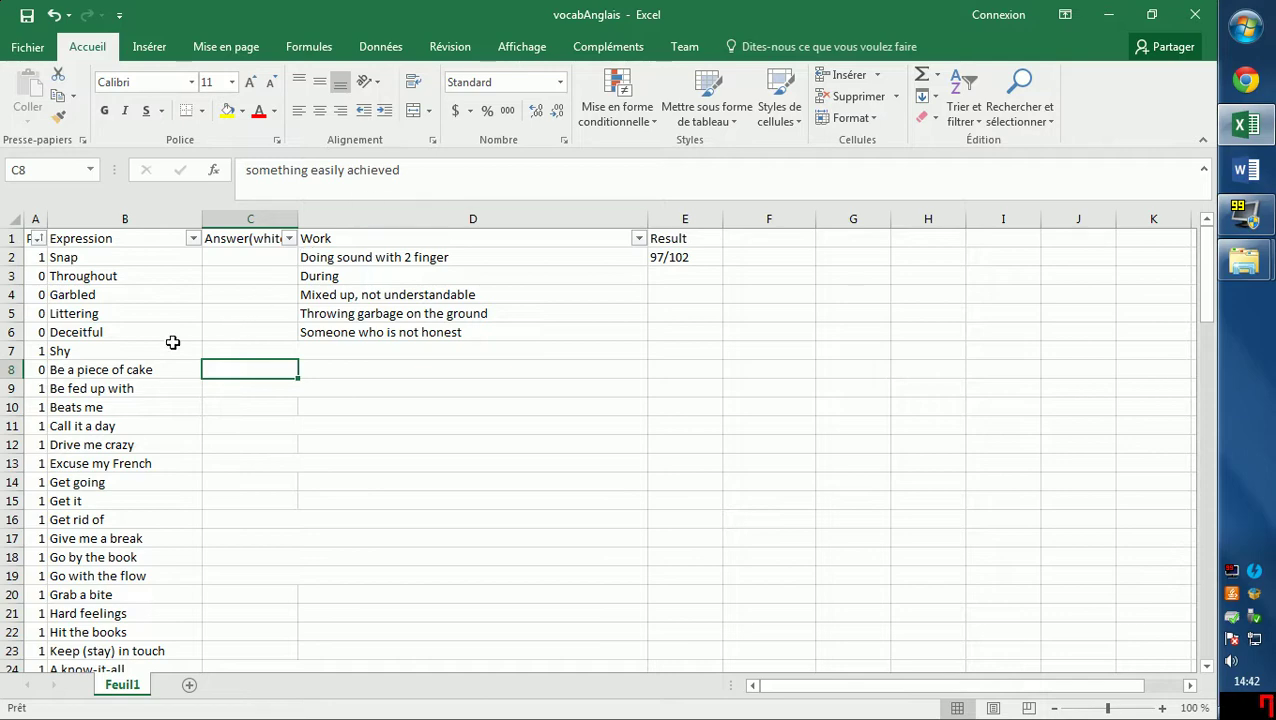
pyautogui.click(121, 403)
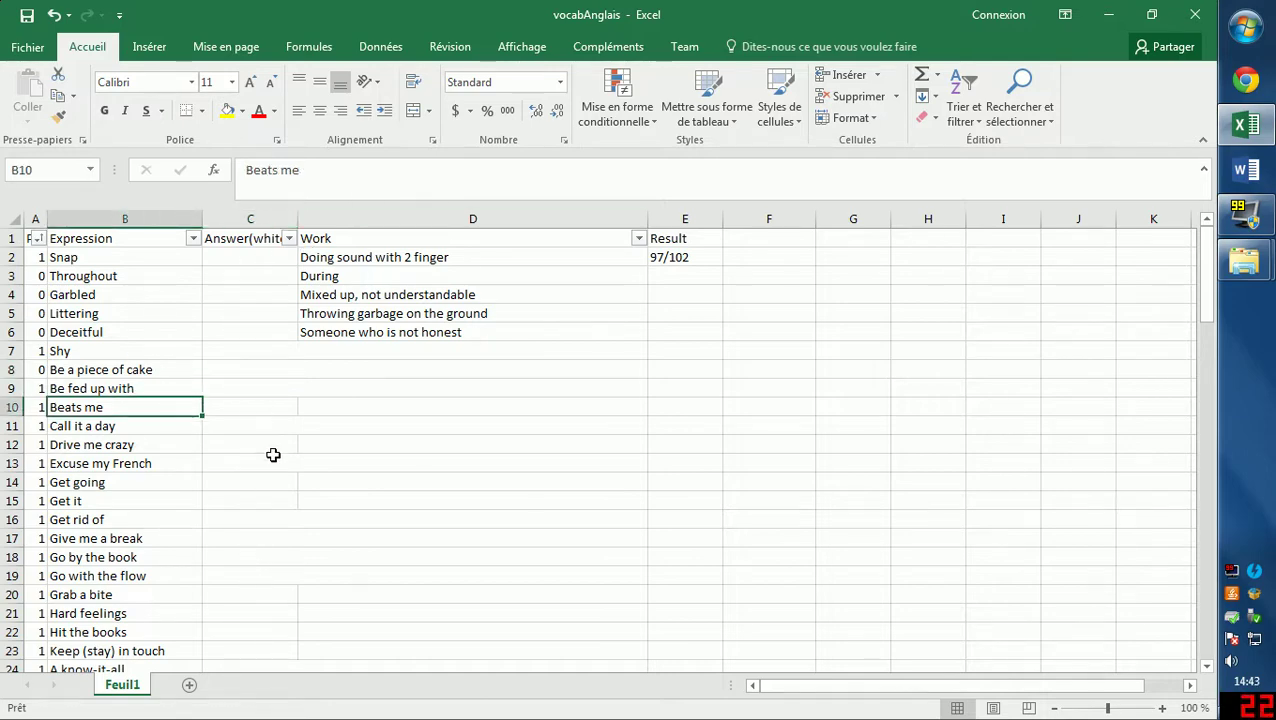
pyautogui.scroll(-6, 270, 460)
pyautogui.scroll(6, 270, 470)
# Sort the points column smallest to largest and select the zero-point expressions in A2:B6.
pyautogui.click(38, 239)
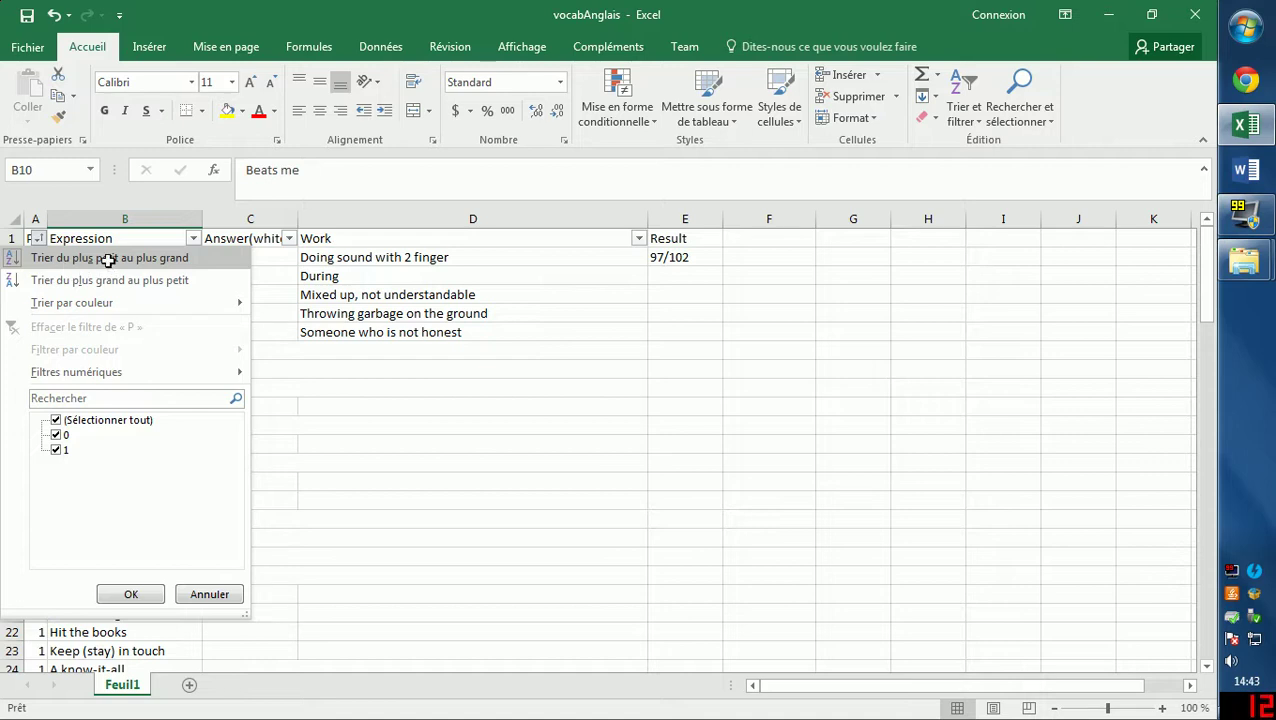
pyautogui.click(108, 257)
pyautogui.click(107, 351)
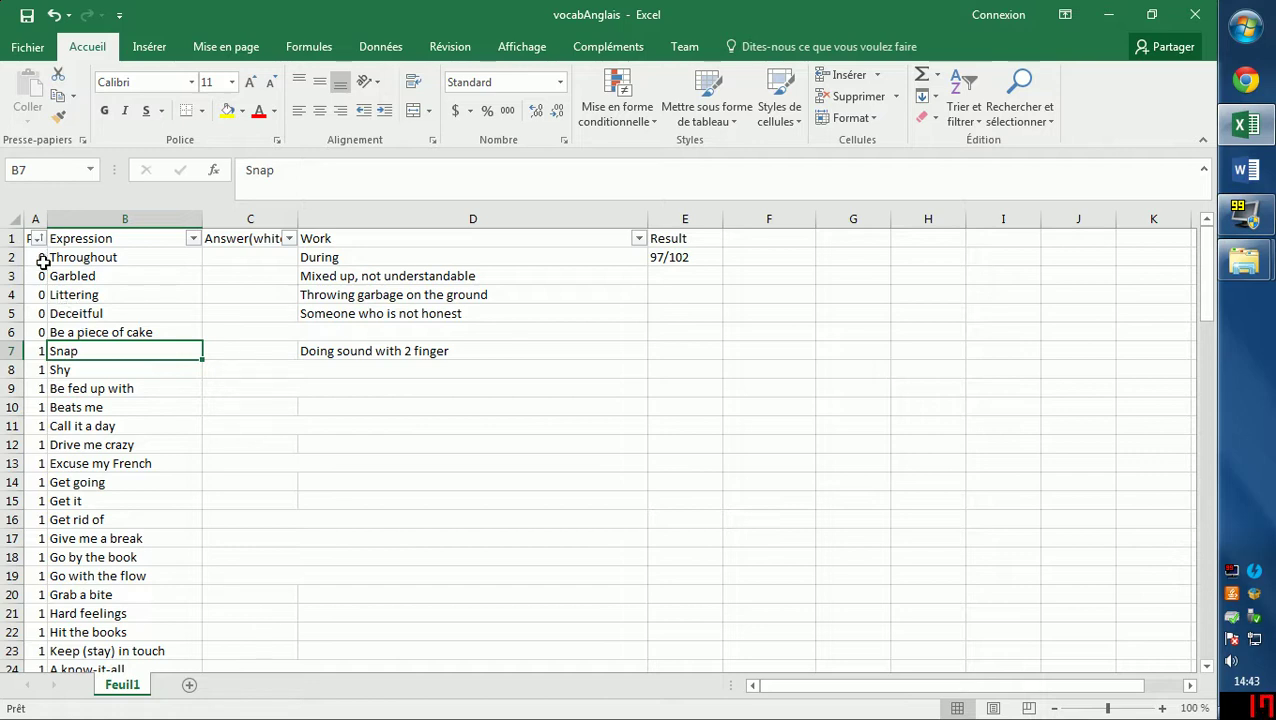
pyautogui.moveTo(40, 255); pyautogui.dragTo(165, 334)
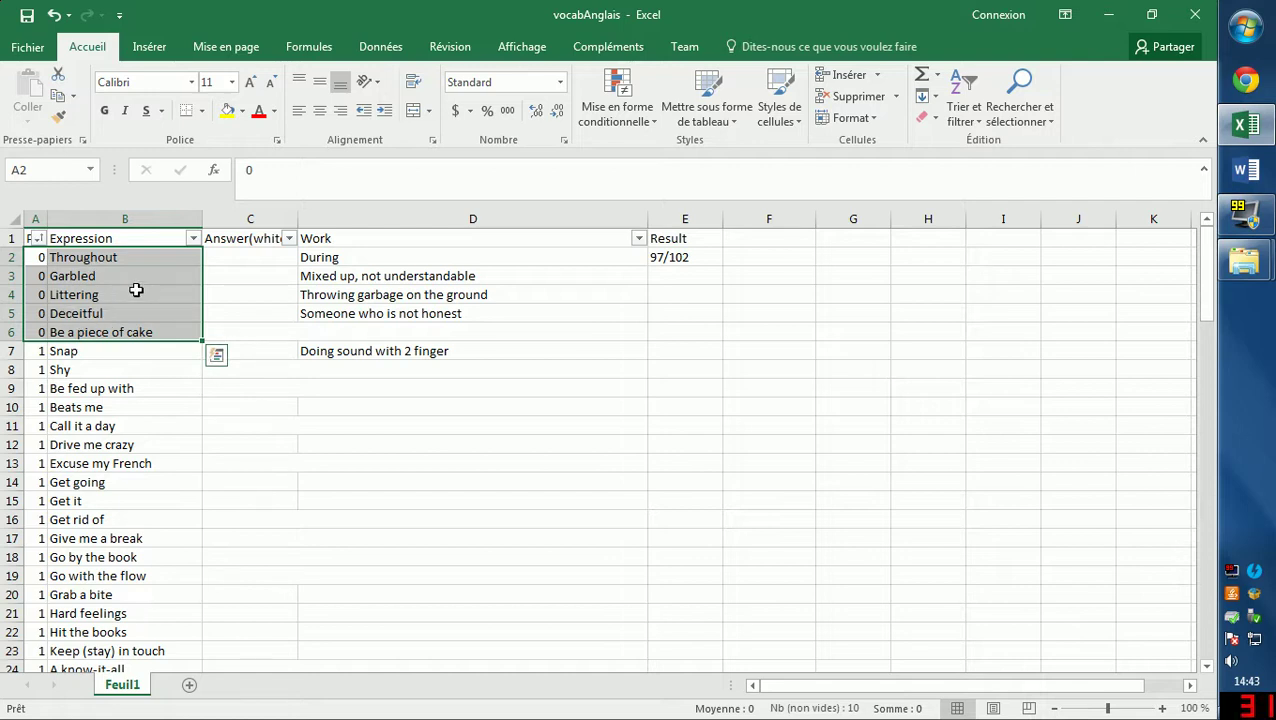
# Launch Excel from the Start menu and create a new blank workbook.
pyautogui.click(122, 351)
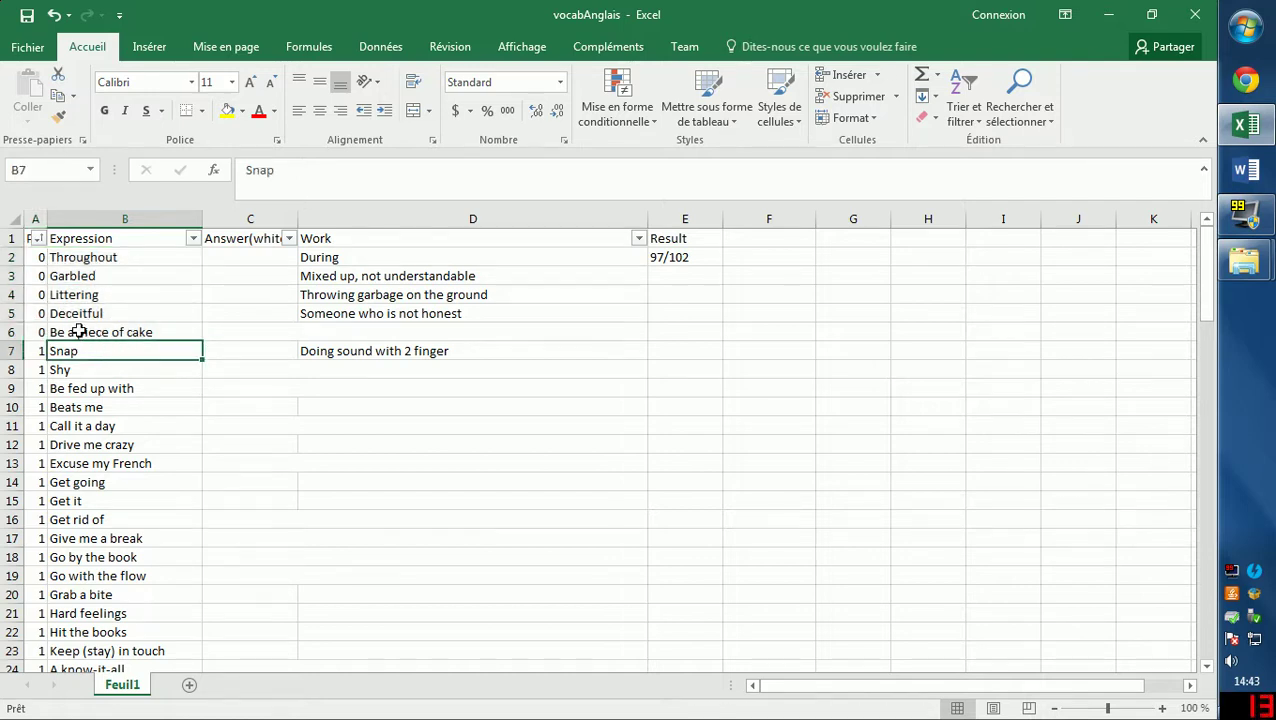
pyautogui.click(78, 332)
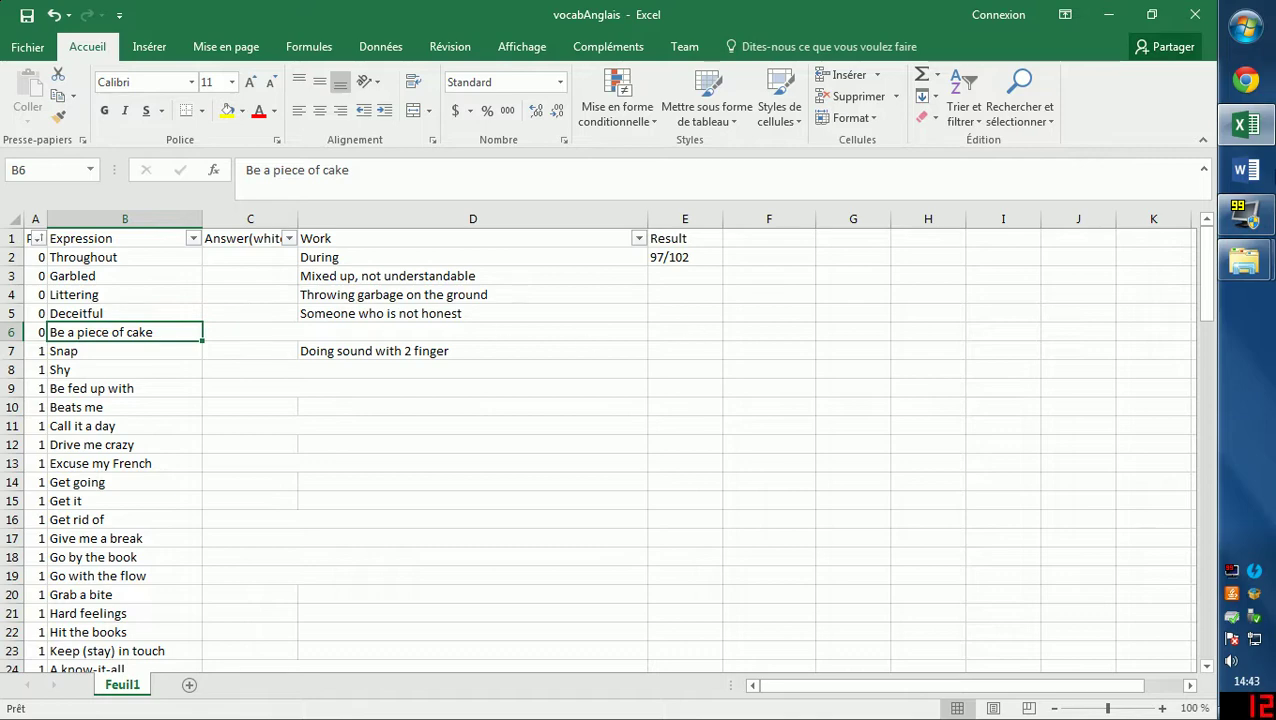
pyautogui.click(1245, 28)
pyautogui.click(886, 399)
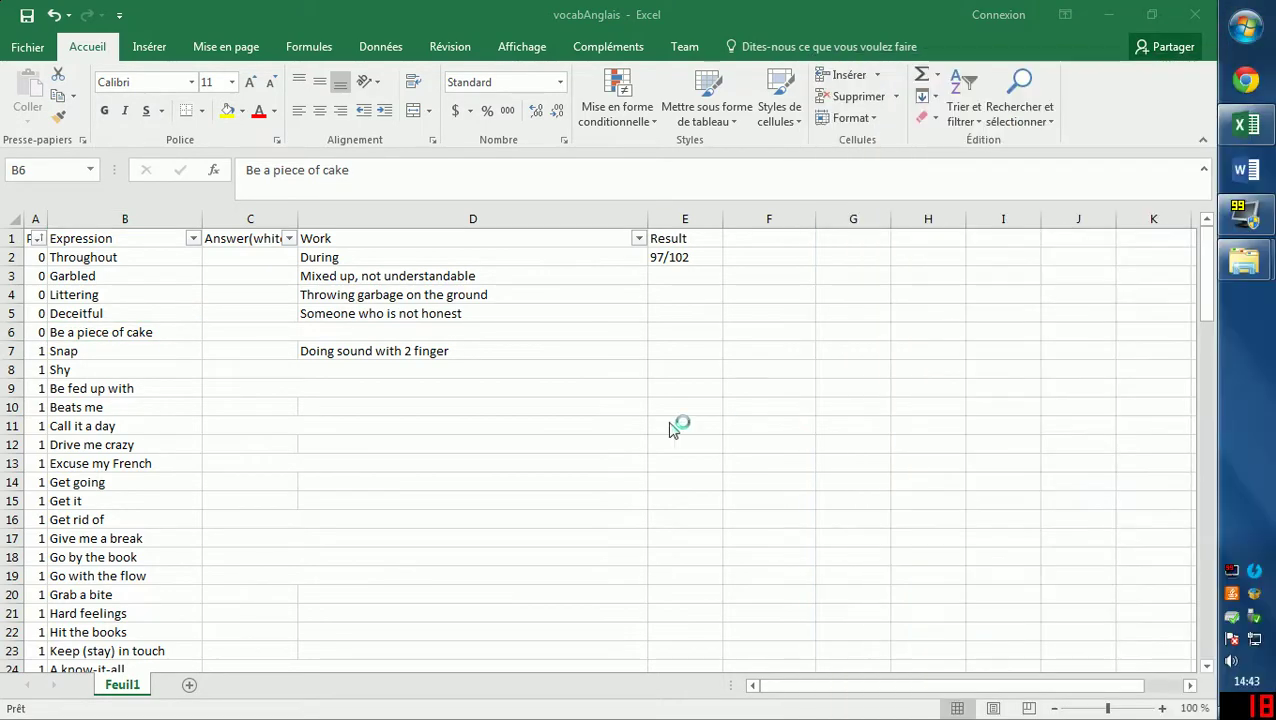
# Type the headers Points in A1 and Mot a apprendre in B1.
pyautogui.click(97, 384)
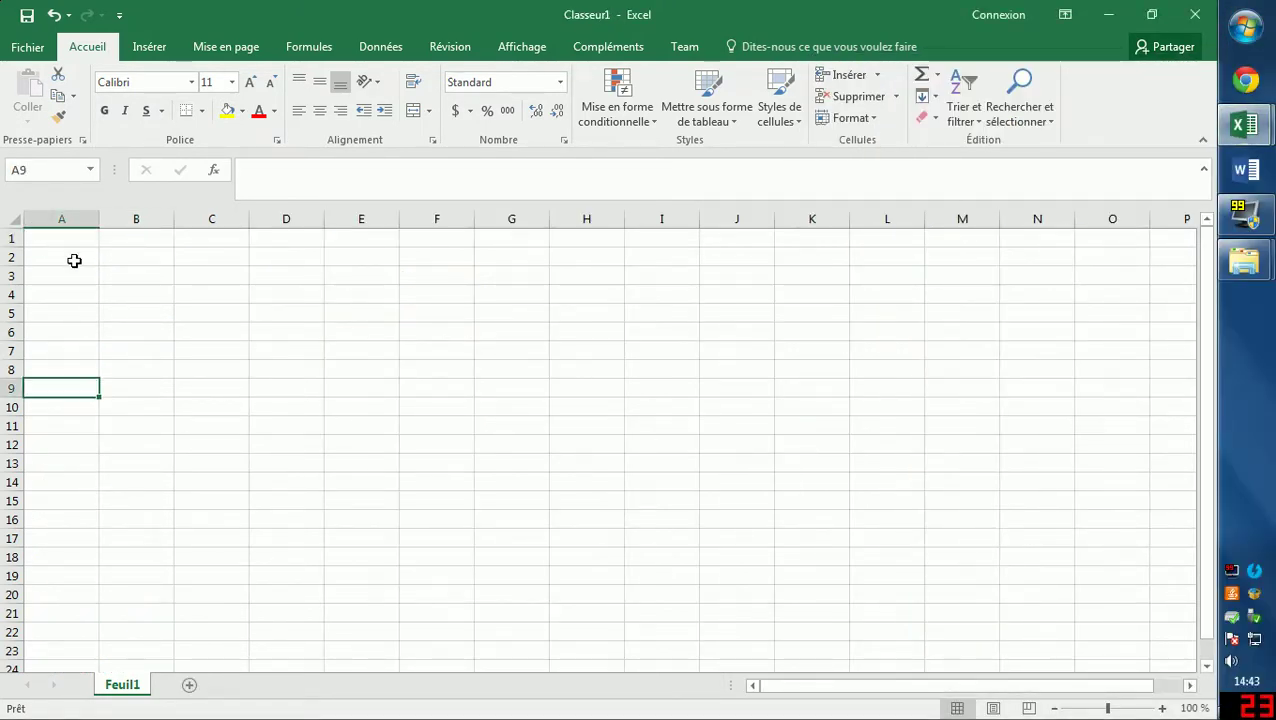
pyautogui.click(74, 262)
pyautogui.click(51, 236)
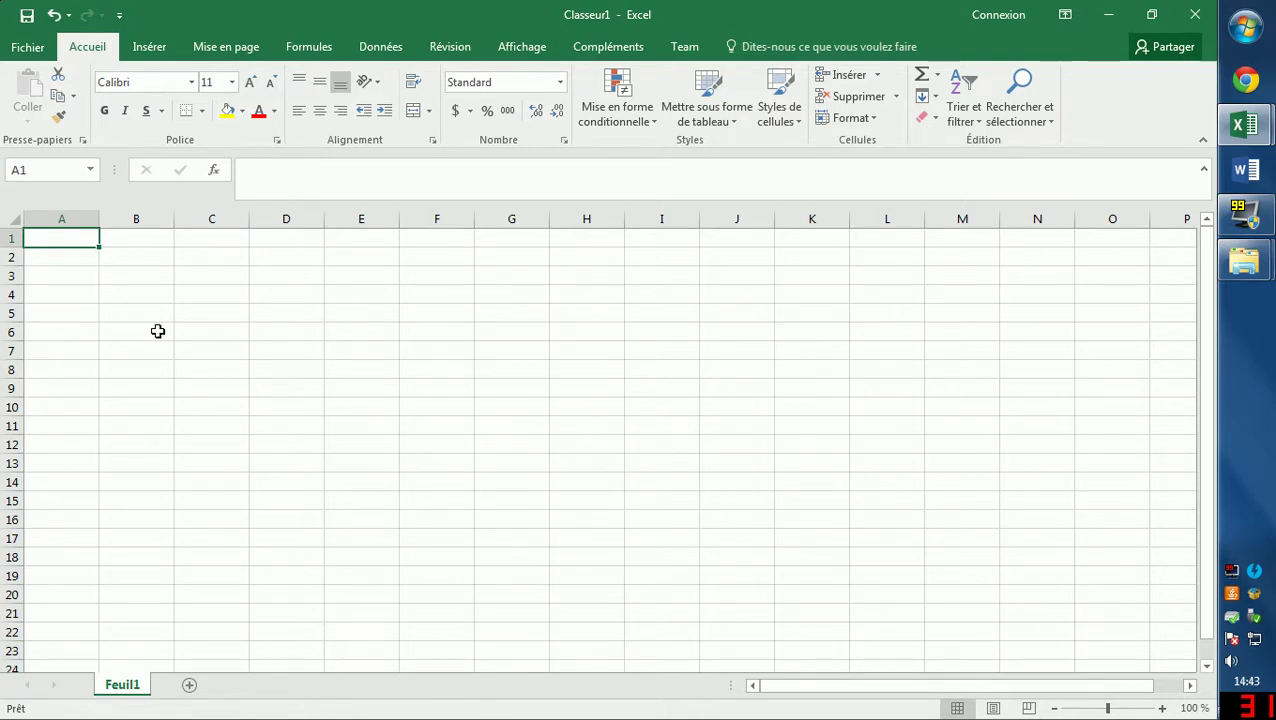
pyautogui.write('Points')
pyautogui.click(158, 331)
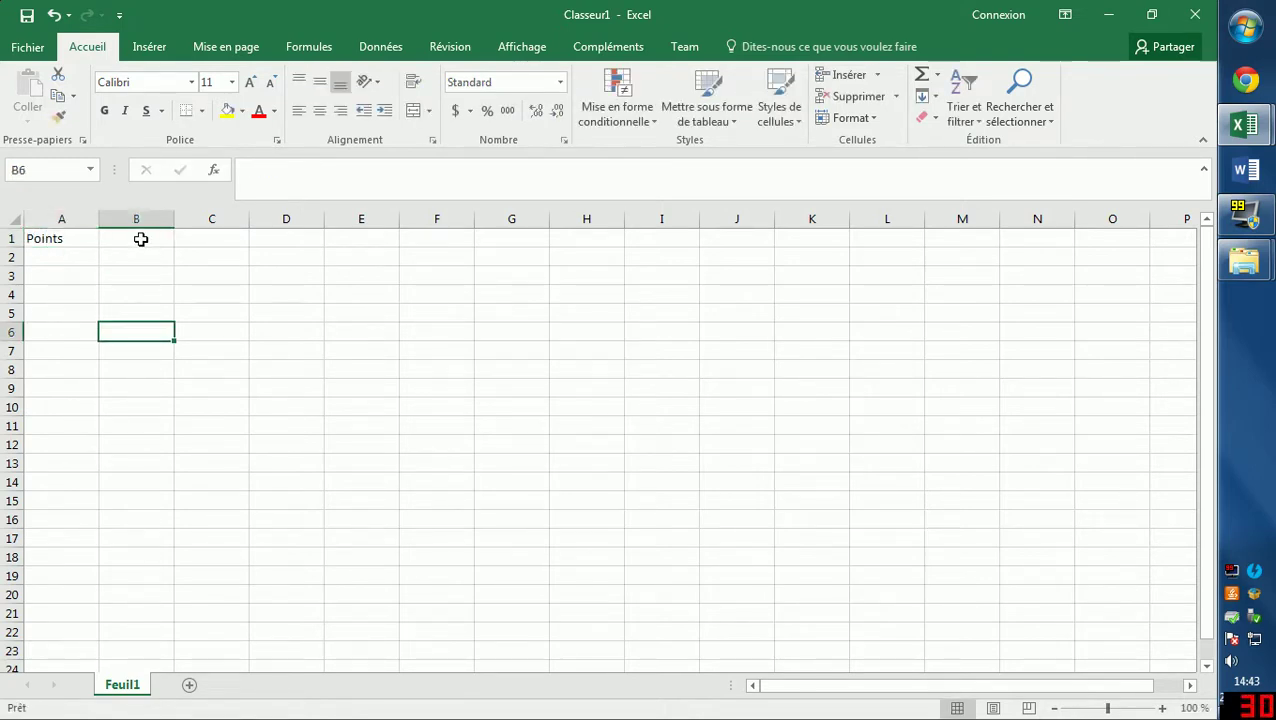
pyautogui.click(140, 236)
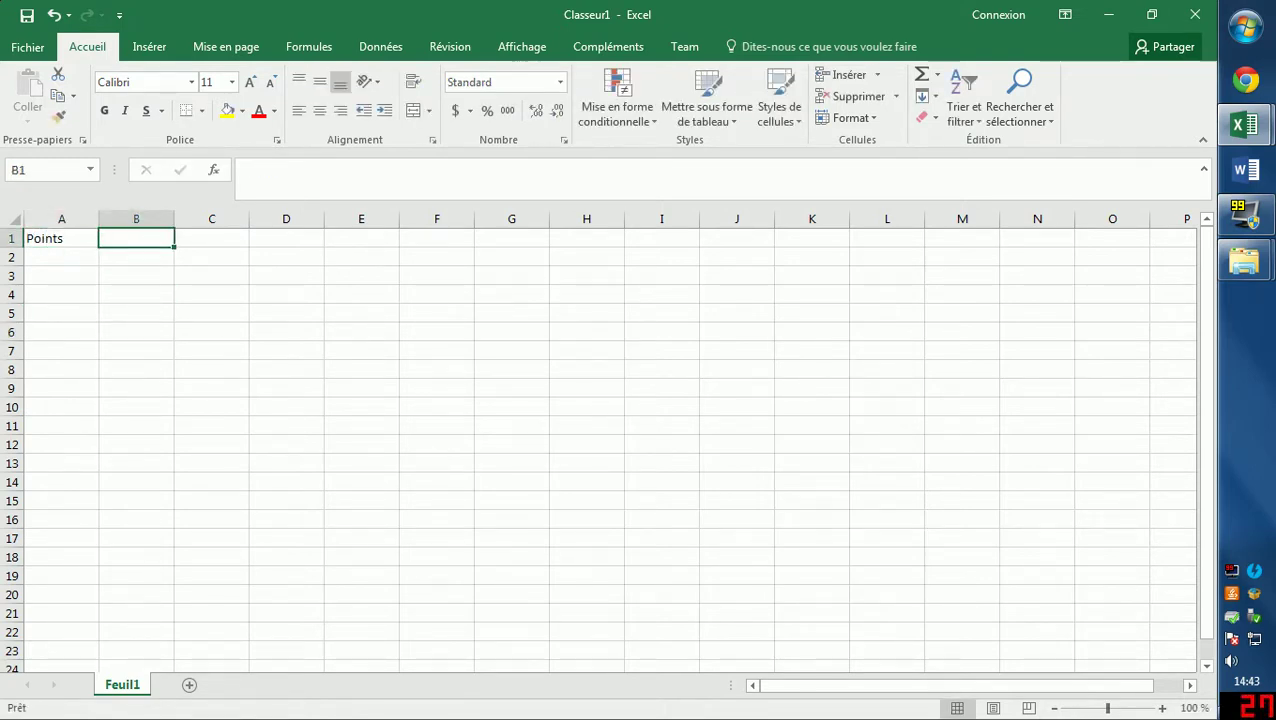
pyautogui.write('Mot a appr')
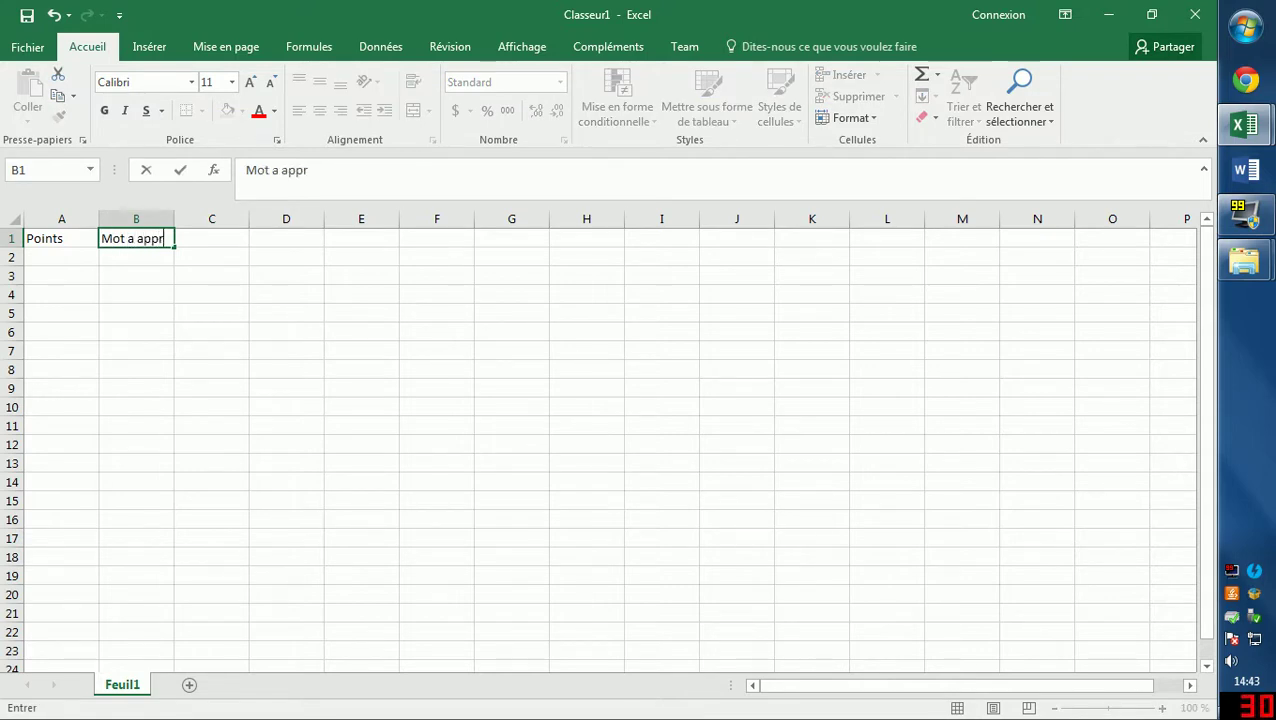
pyautogui.write('endre')
pyautogui.press('Return')
# Widen column B, add the header Réponse en blanc in C1, and widen column C.
pyautogui.click(238, 239)
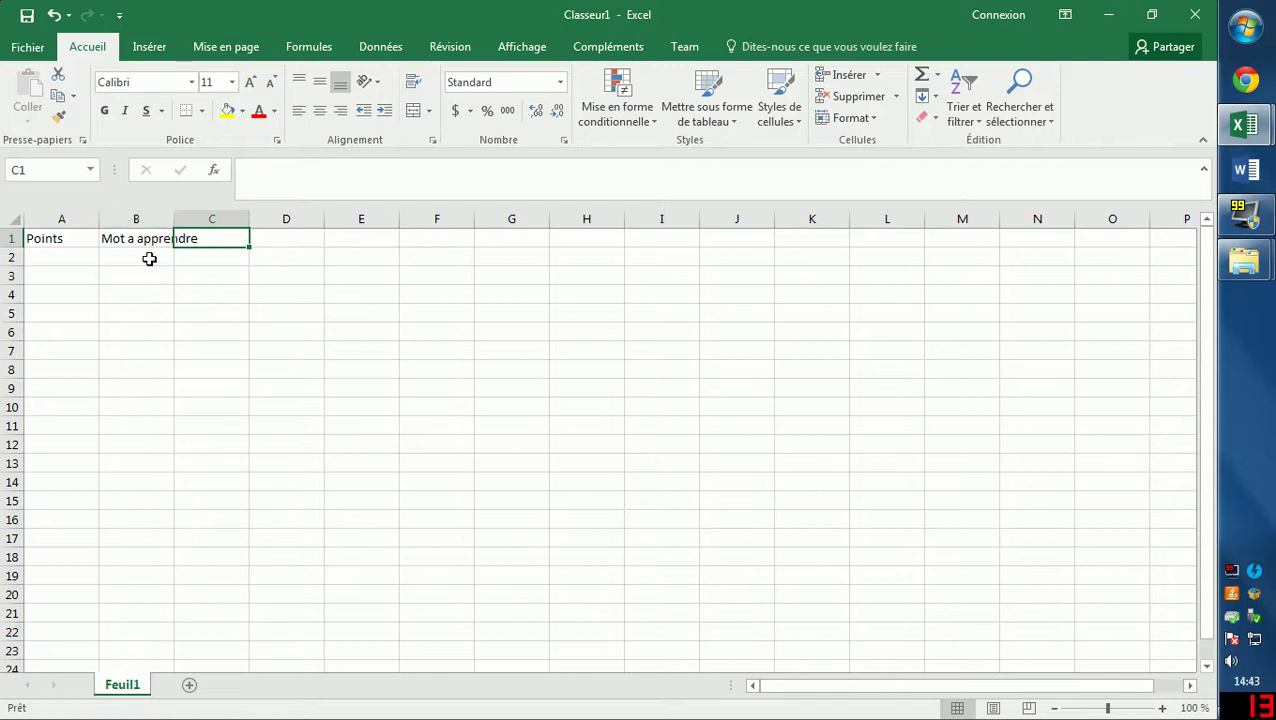
pyautogui.click(136, 219)
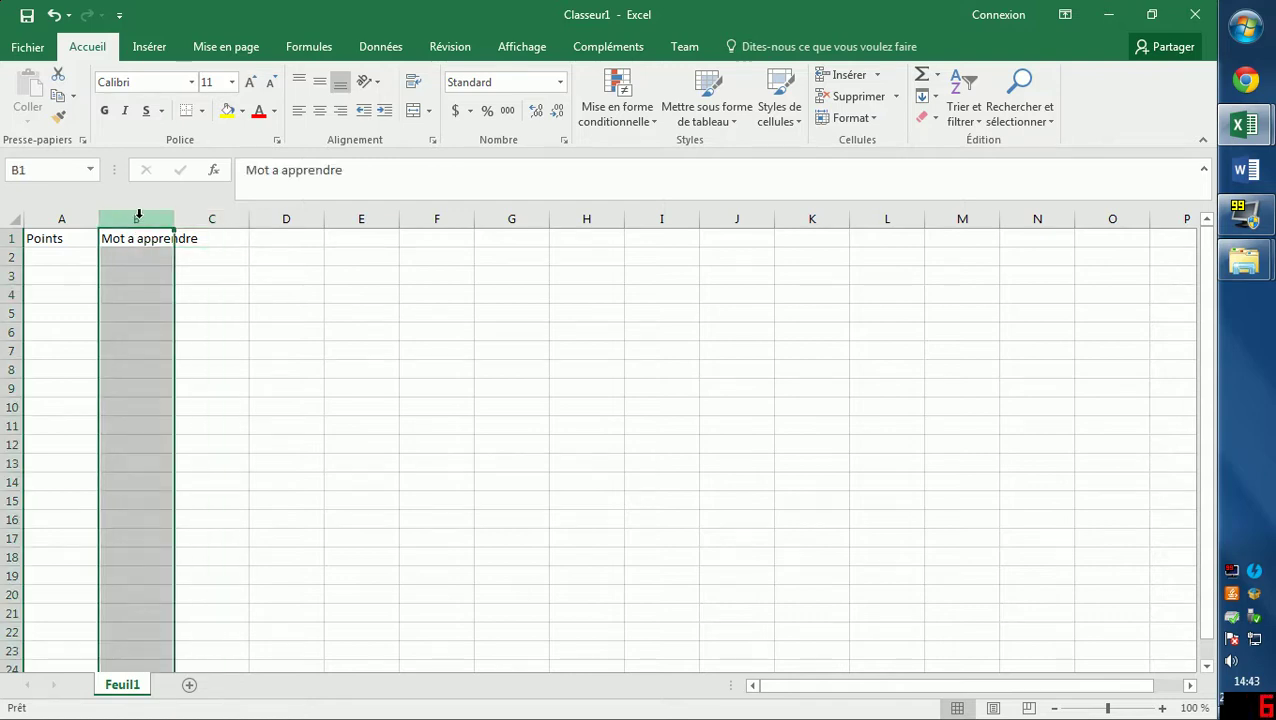
pyautogui.moveTo(174, 219); pyautogui.dragTo(207, 219)
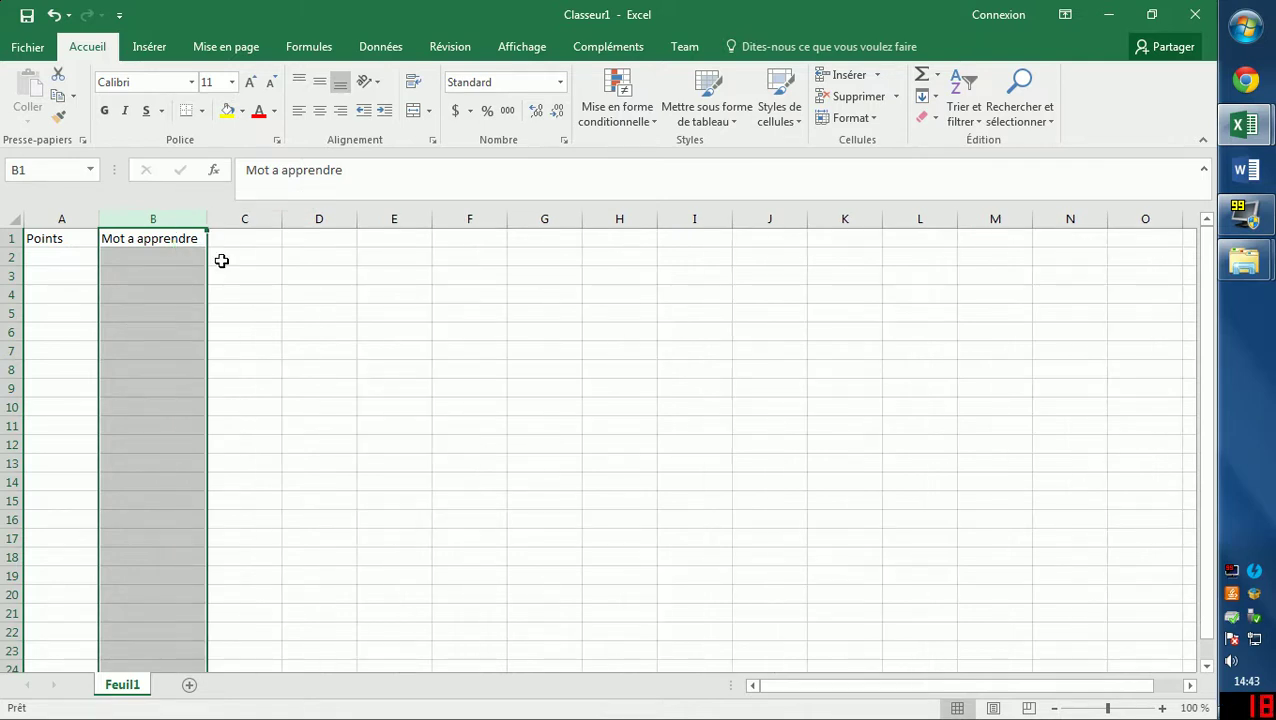
pyautogui.click(222, 242)
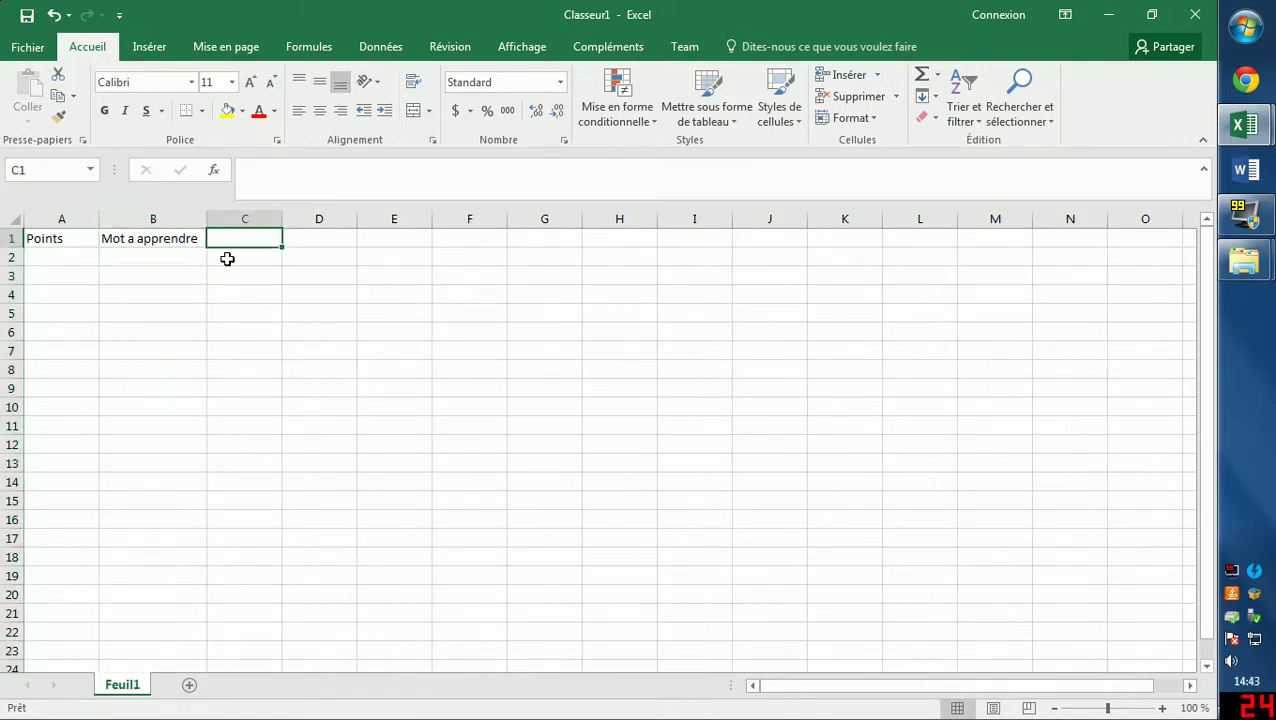
pyautogui.write('Réponse en')
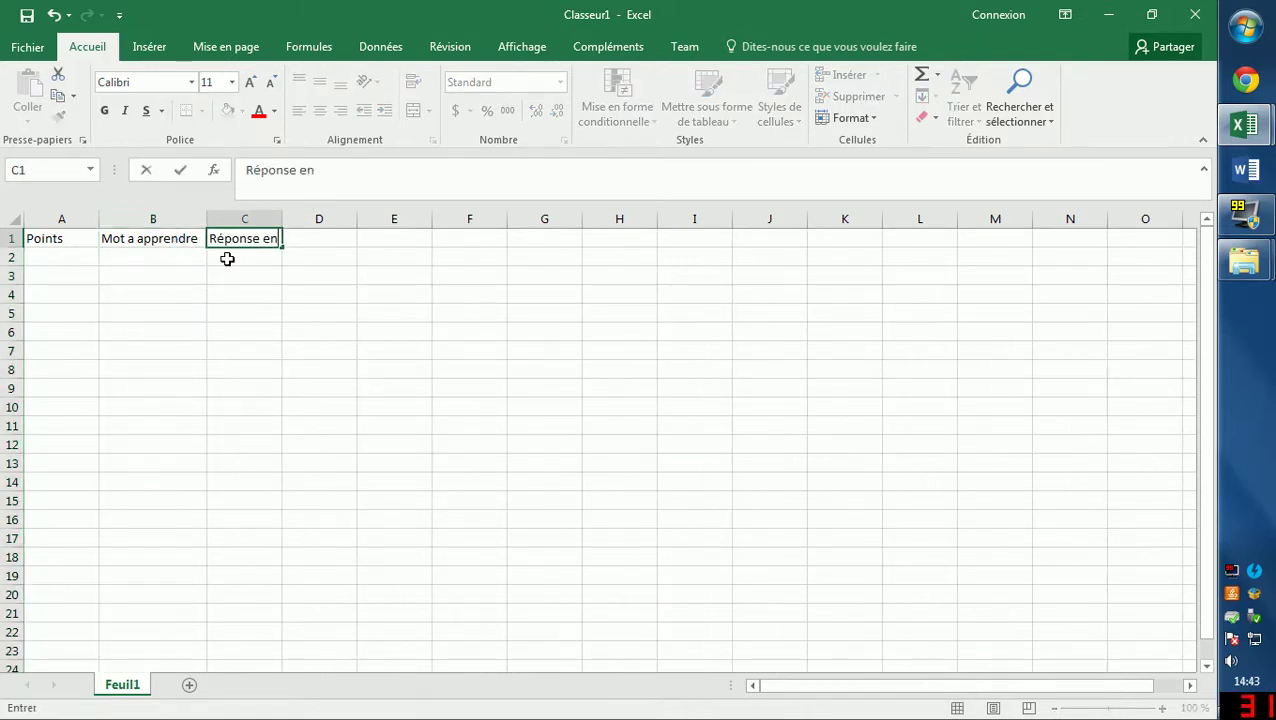
pyautogui.write(' blanc')
pyautogui.press('Return')
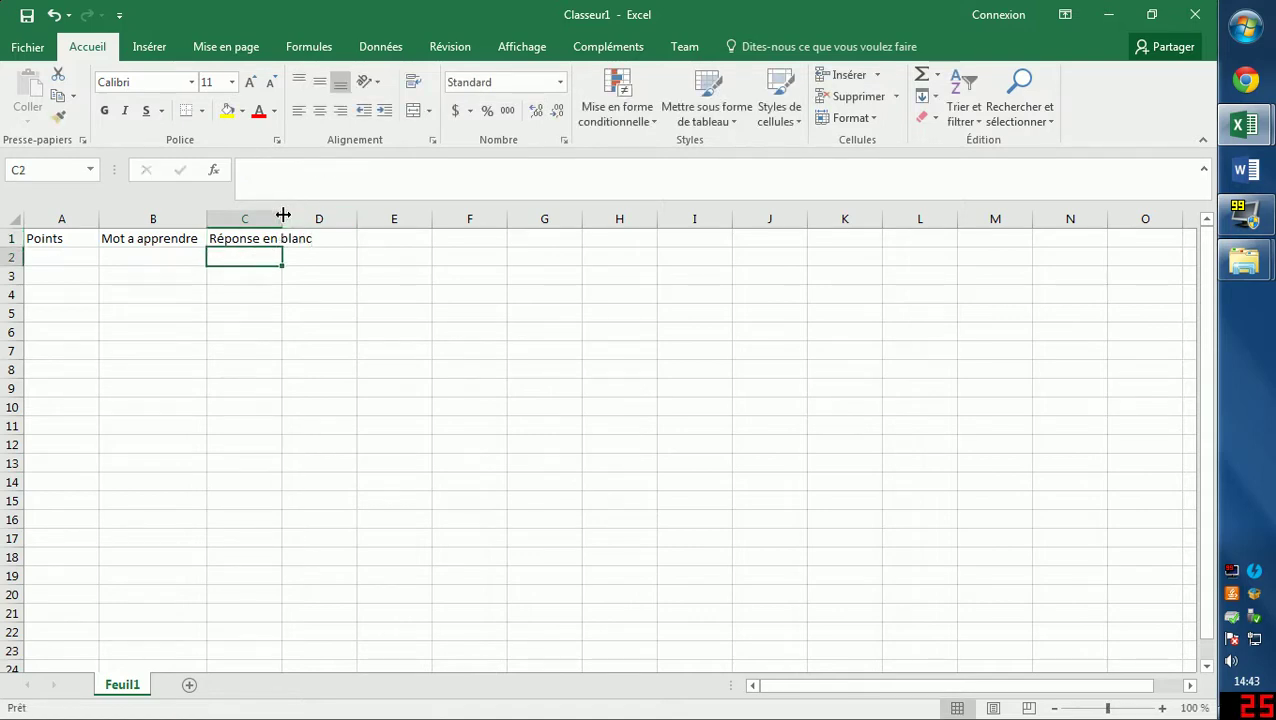
pyautogui.moveTo(283, 214); pyautogui.dragTo(320, 216)
# Add the header Réponse à écrire in D1, widen column D, and return to vocabAnglais.
pyautogui.click(345, 238)
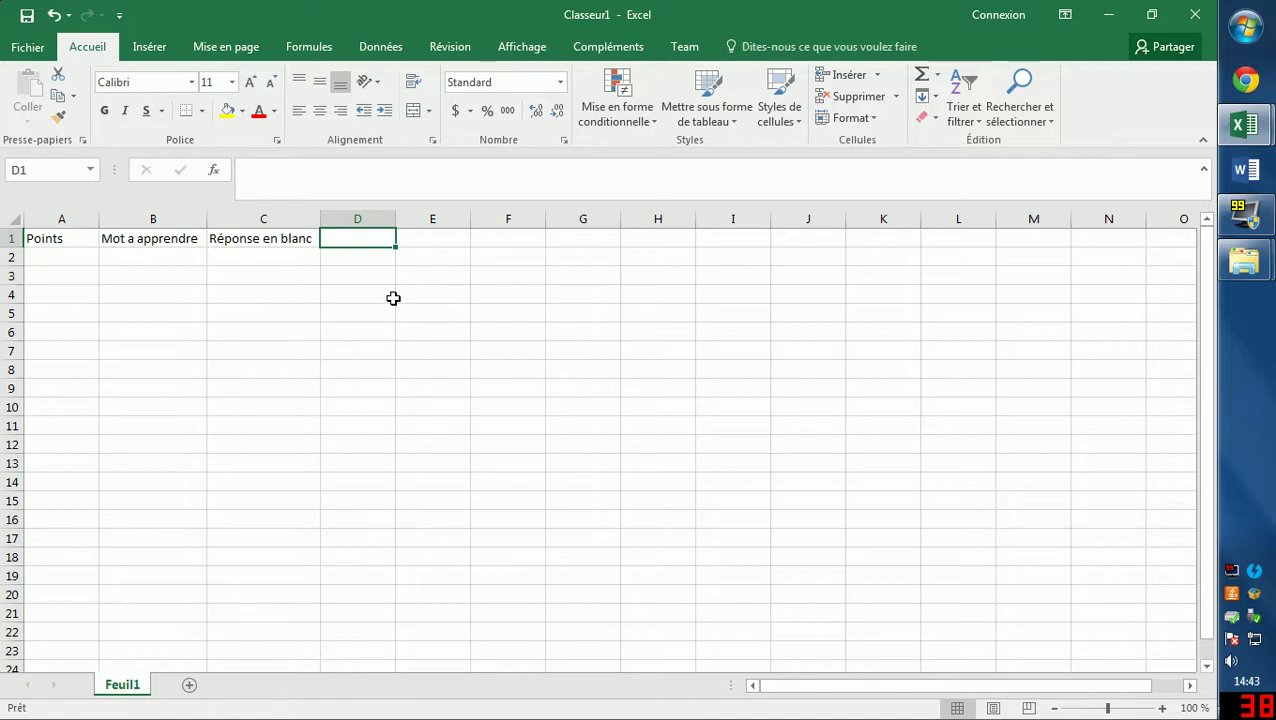
pyautogui.write('Réponse ')
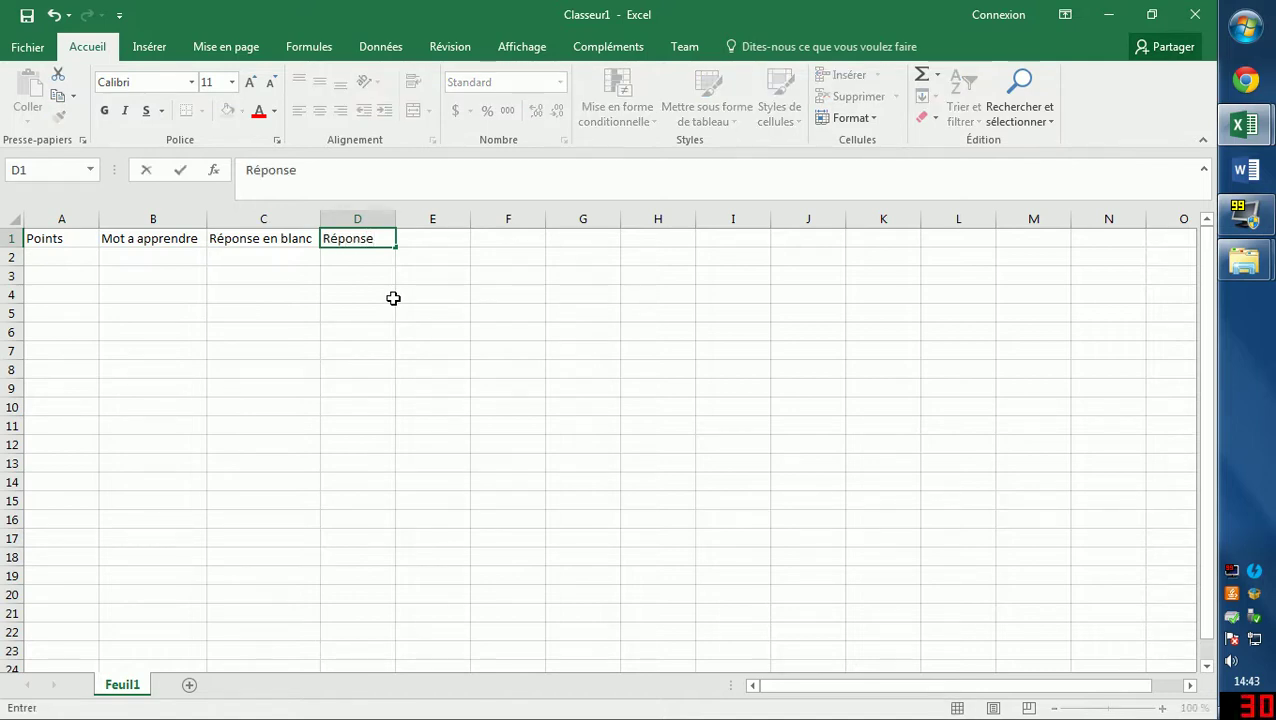
pyautogui.write('à écrire')
pyautogui.click(393, 298)
pyautogui.moveTo(396, 219); pyautogui.dragTo(421, 222)
pyautogui.click(153, 350)
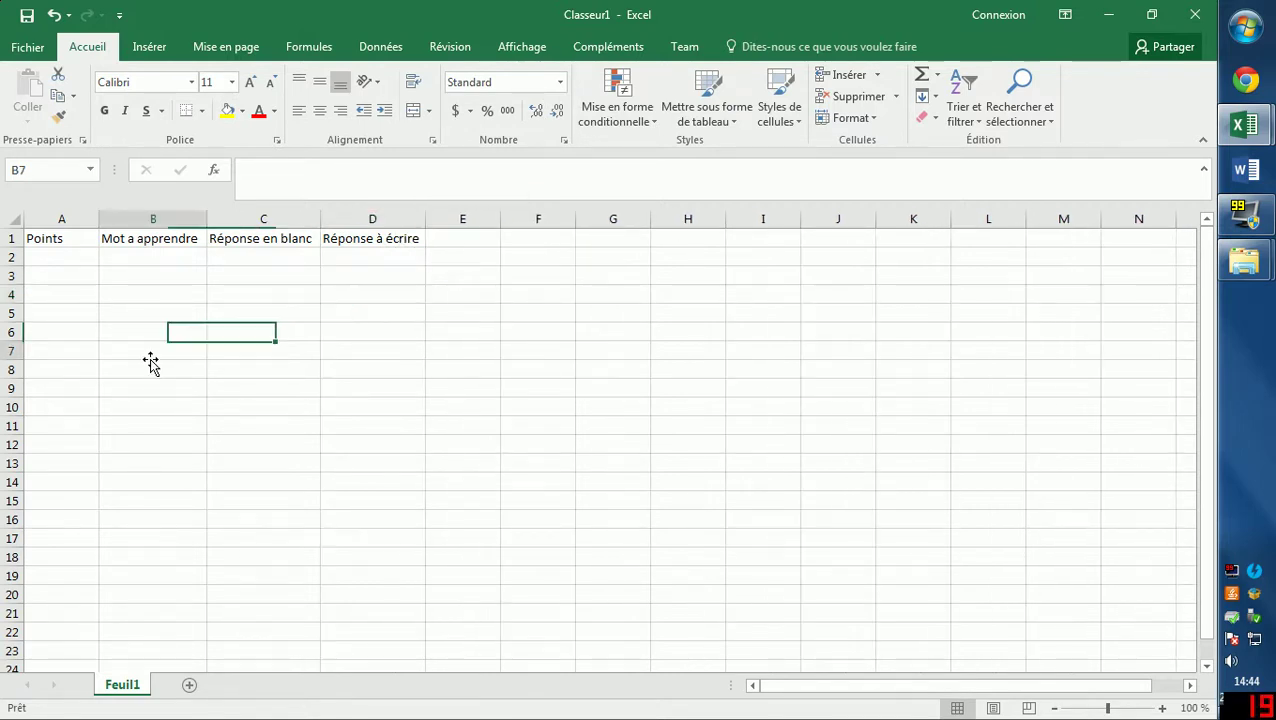
pyautogui.click(68, 259)
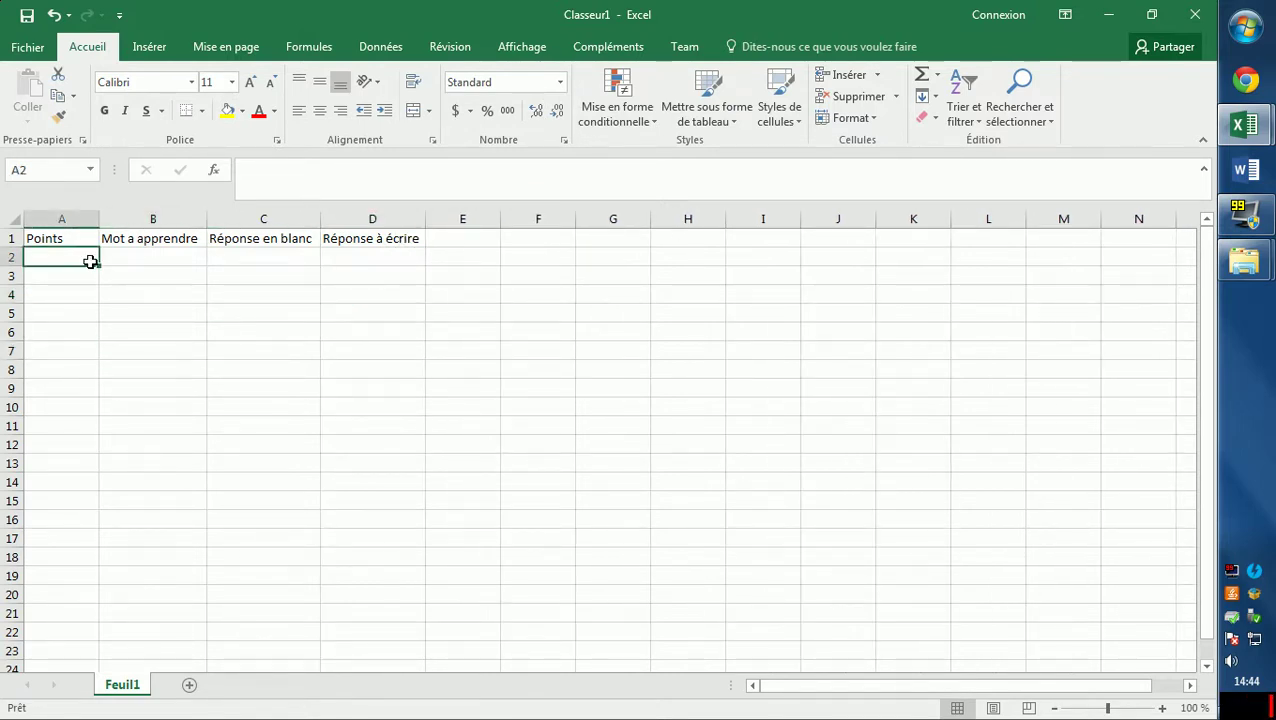
pyautogui.click(174, 260)
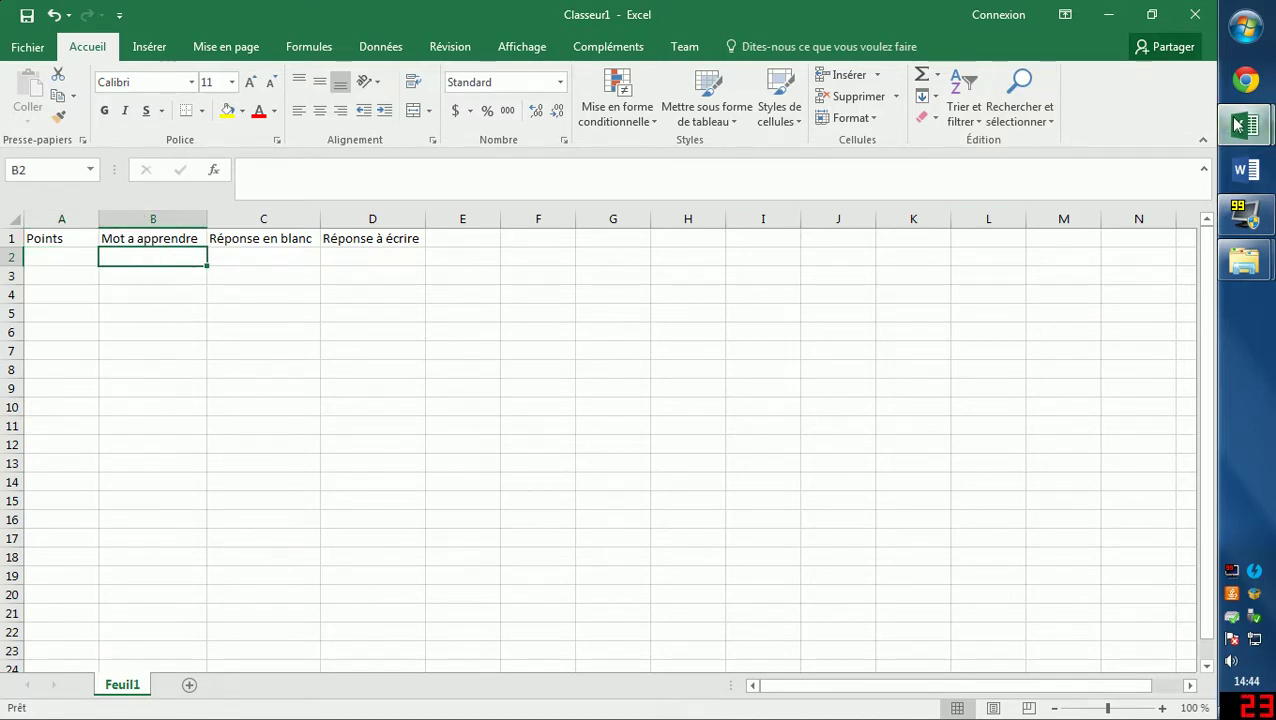
pyautogui.moveTo(1244, 124)
pyautogui.click(1077, 92)
# Copy the expression list from column B of vocabAnglais.
pyautogui.click(173, 455)
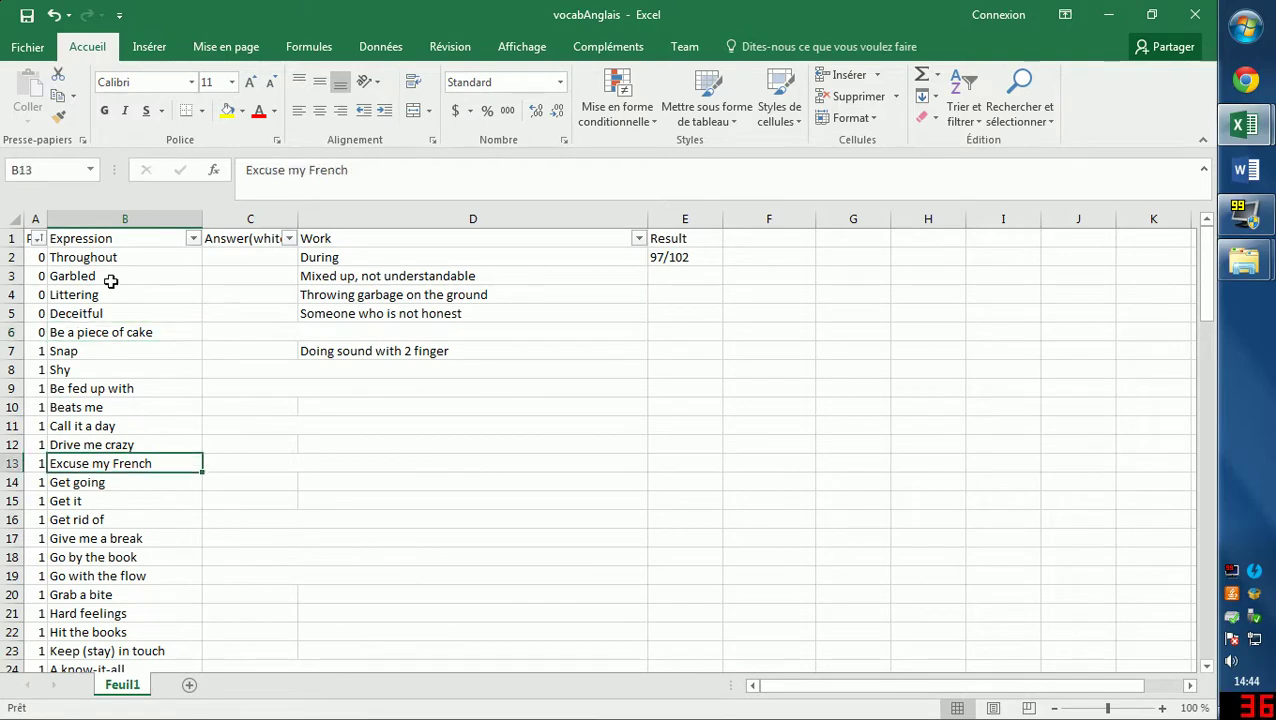
pyautogui.moveTo(85, 257)
pyautogui.mouseDown()
pyautogui.moveTo(113, 716)
pyautogui.moveTo(145, 634)
pyautogui.mouseUp()
pyautogui.rightClick(90, 509)
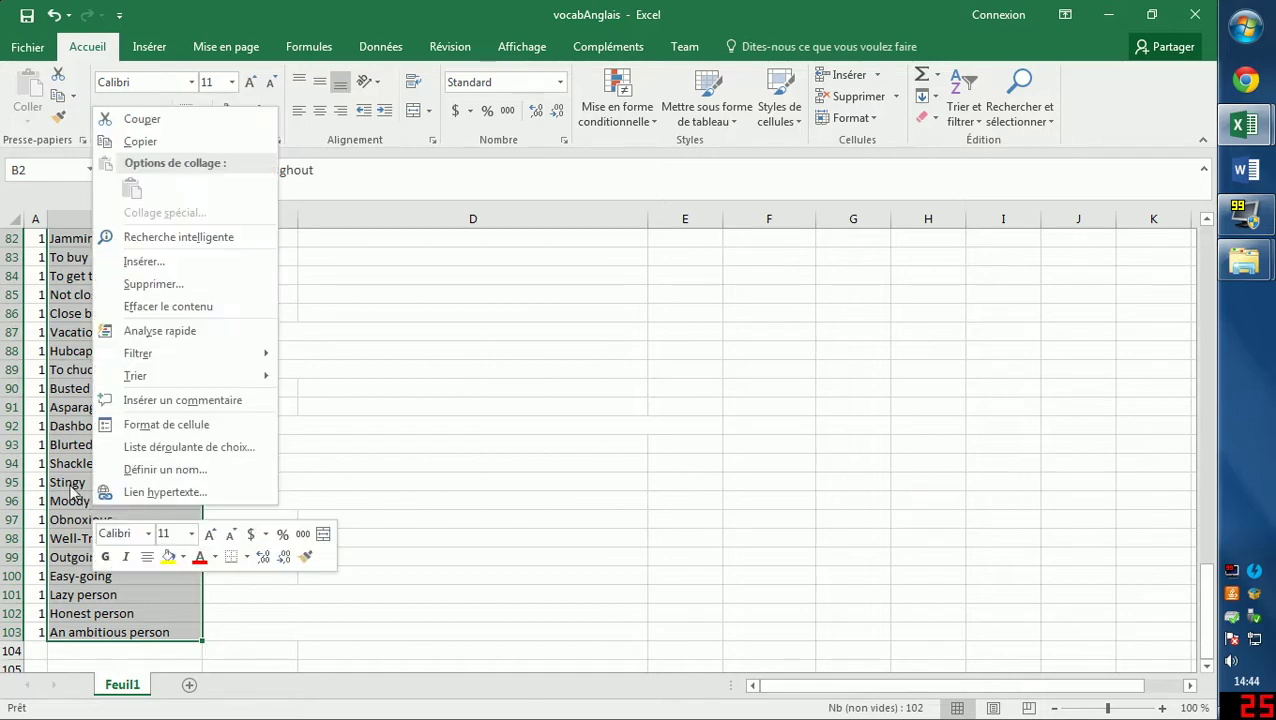
pyautogui.click(141, 141)
pyautogui.moveTo(1244, 124)
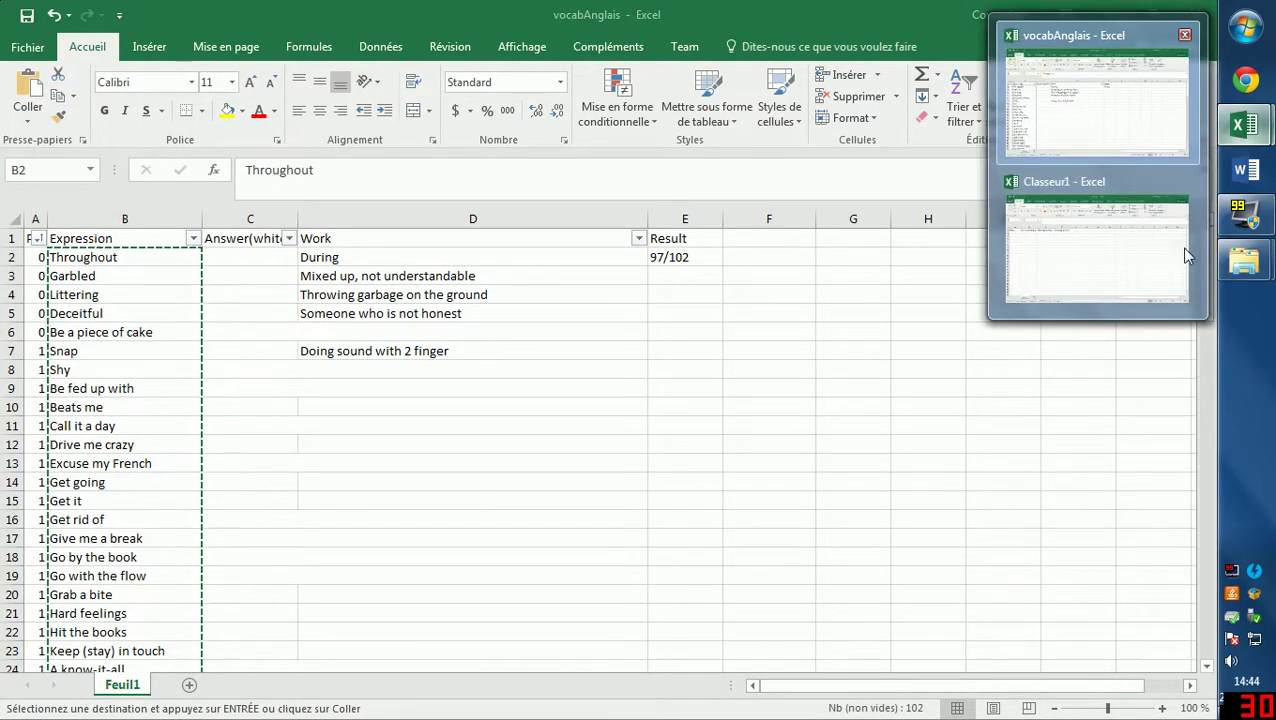
# Paste the expressions into B2 of Classeur1 and widen column B to fit.
pyautogui.click(1180, 246)
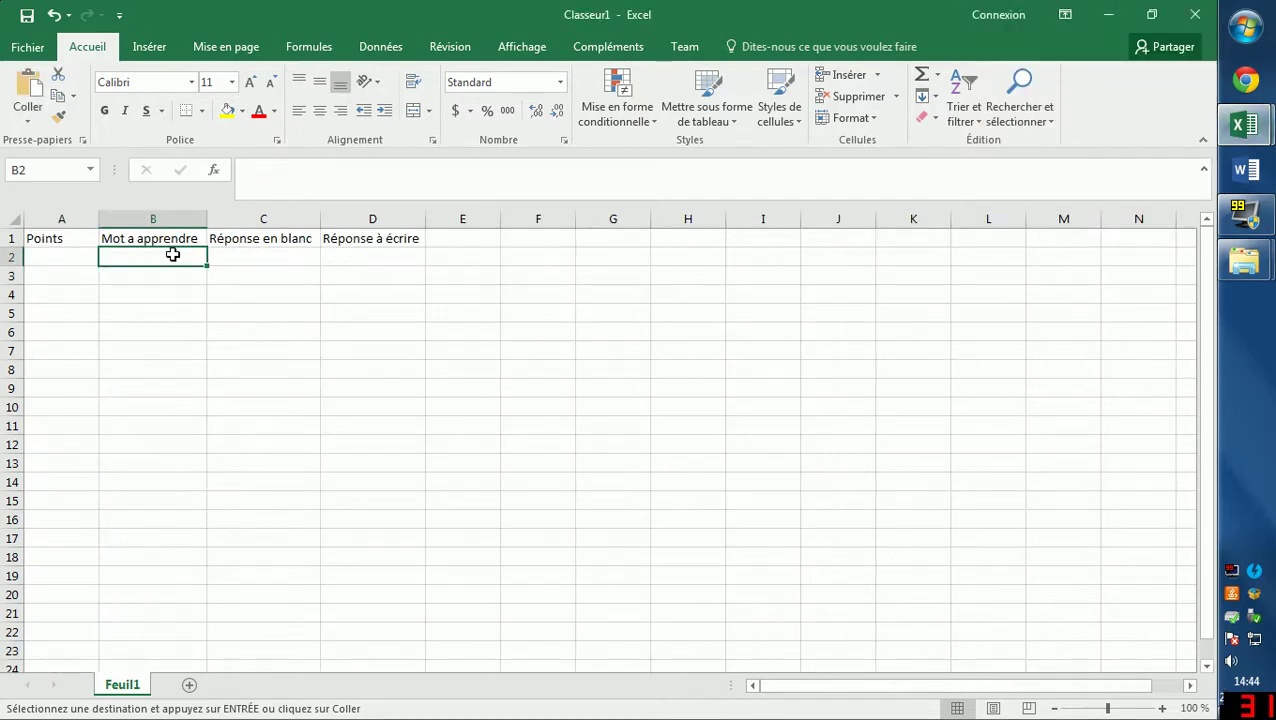
pyautogui.rightClick(172, 255)
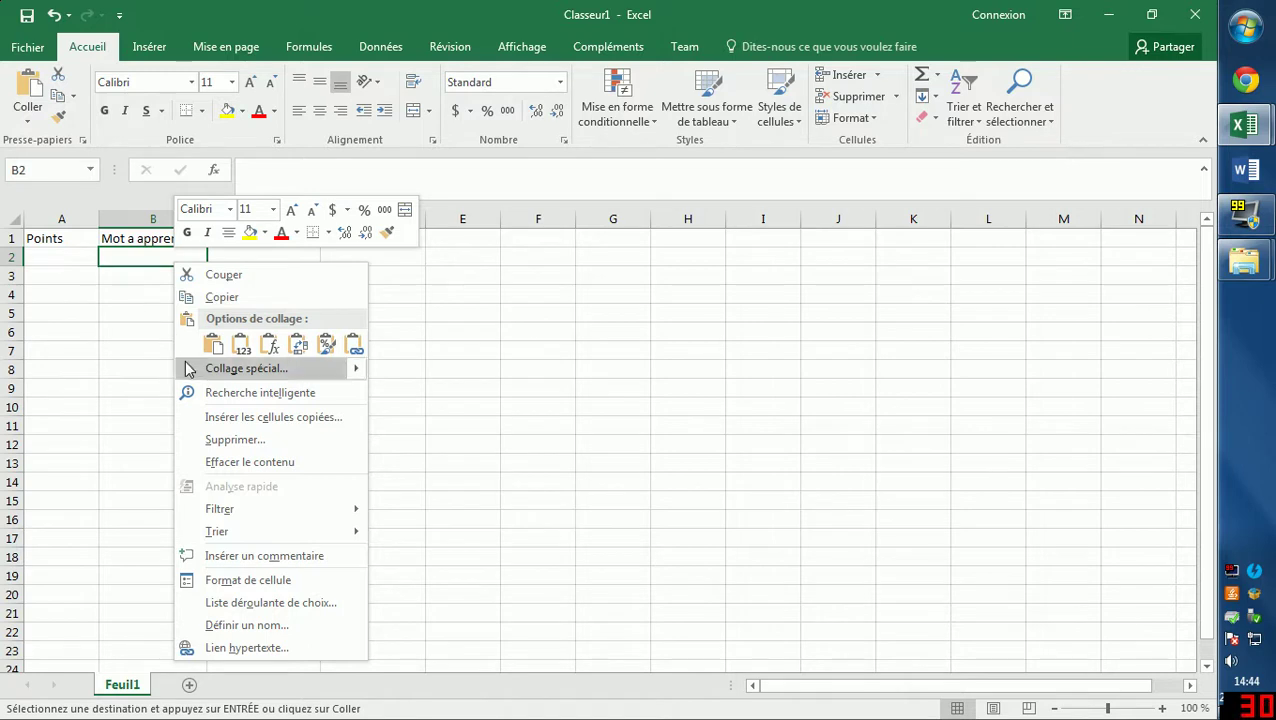
pyautogui.click(213, 344)
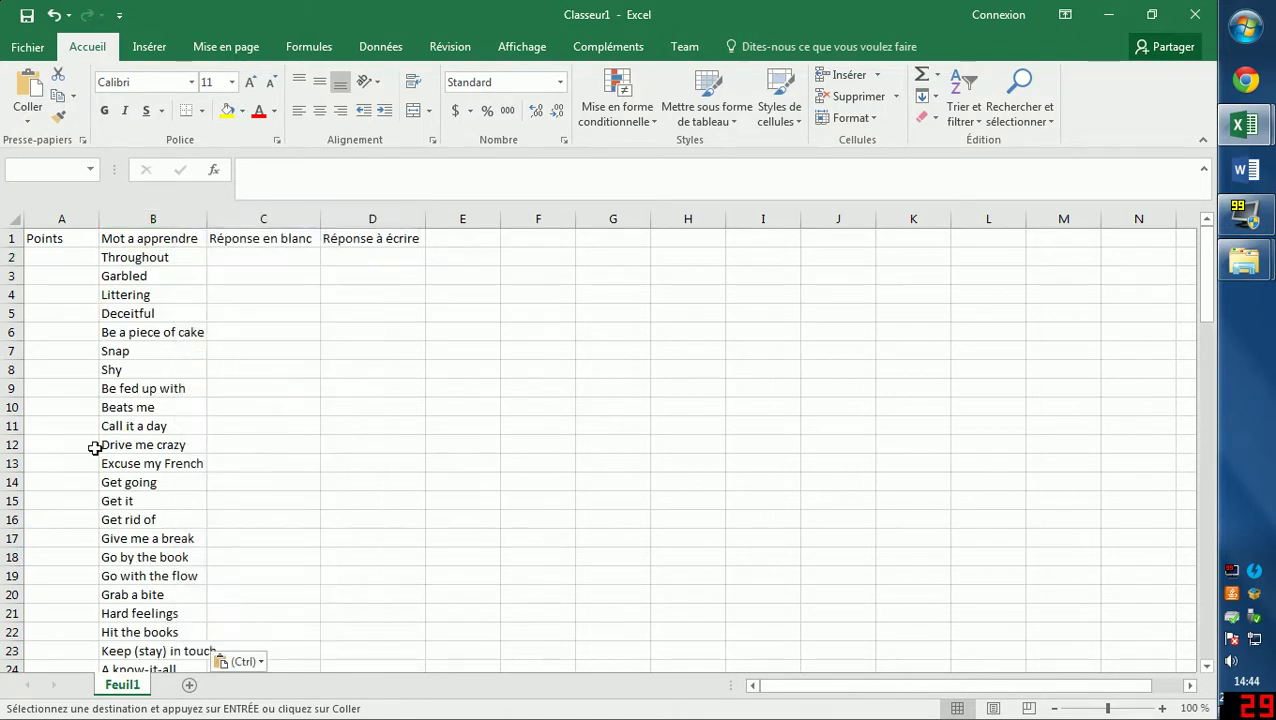
pyautogui.click(157, 395)
pyautogui.click(170, 466)
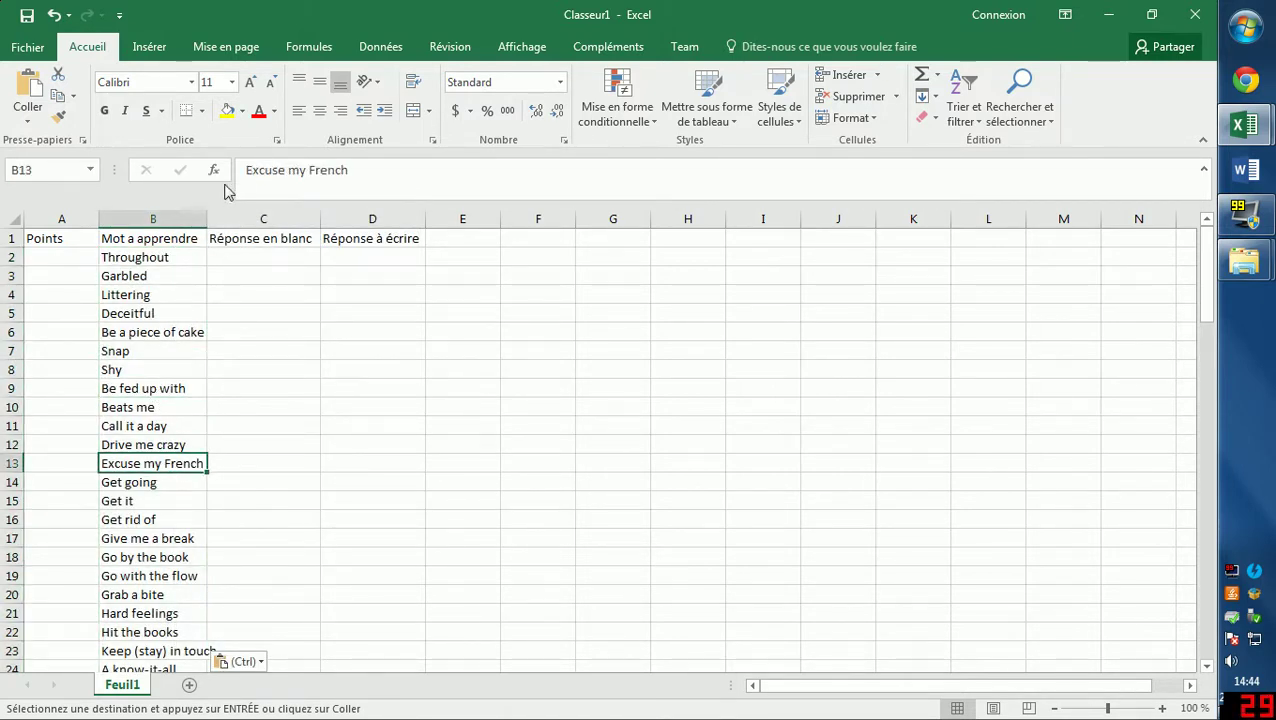
pyautogui.moveTo(208, 224); pyautogui.dragTo(231, 224)
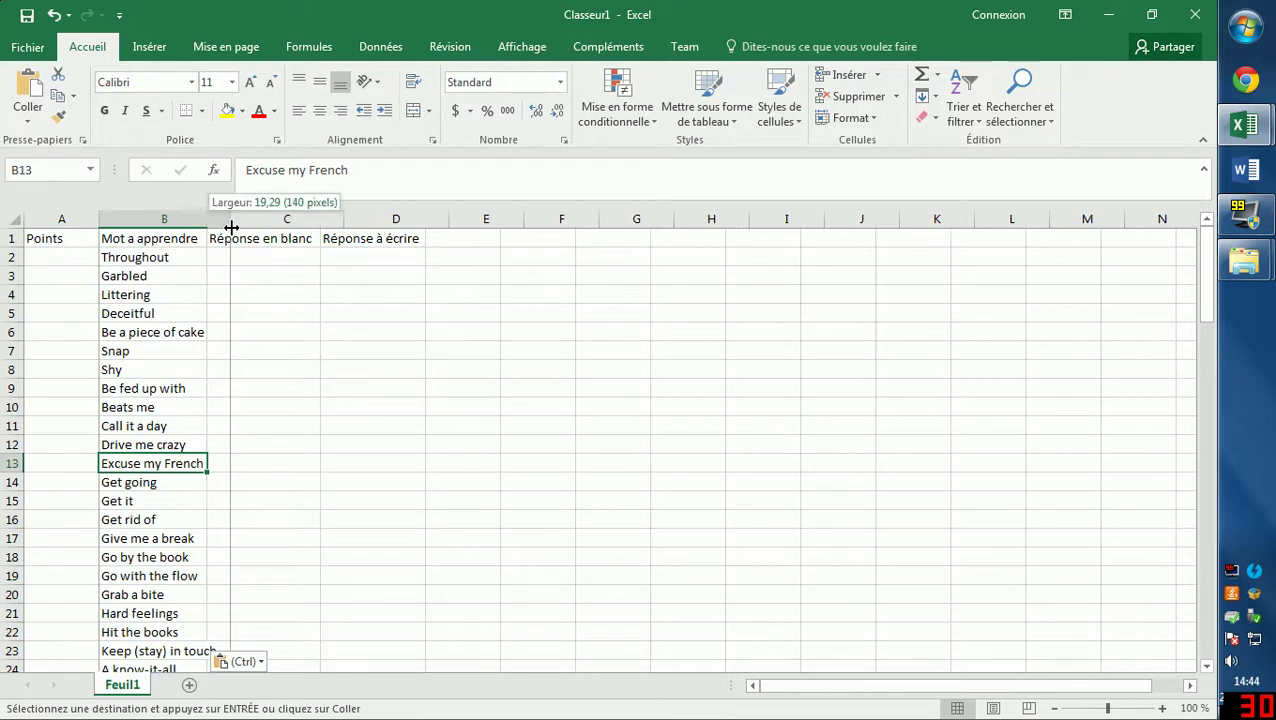
pyautogui.click(187, 320)
# Enter 0 in A2 and fill it down column A to row 103.
pyautogui.click(48, 257)
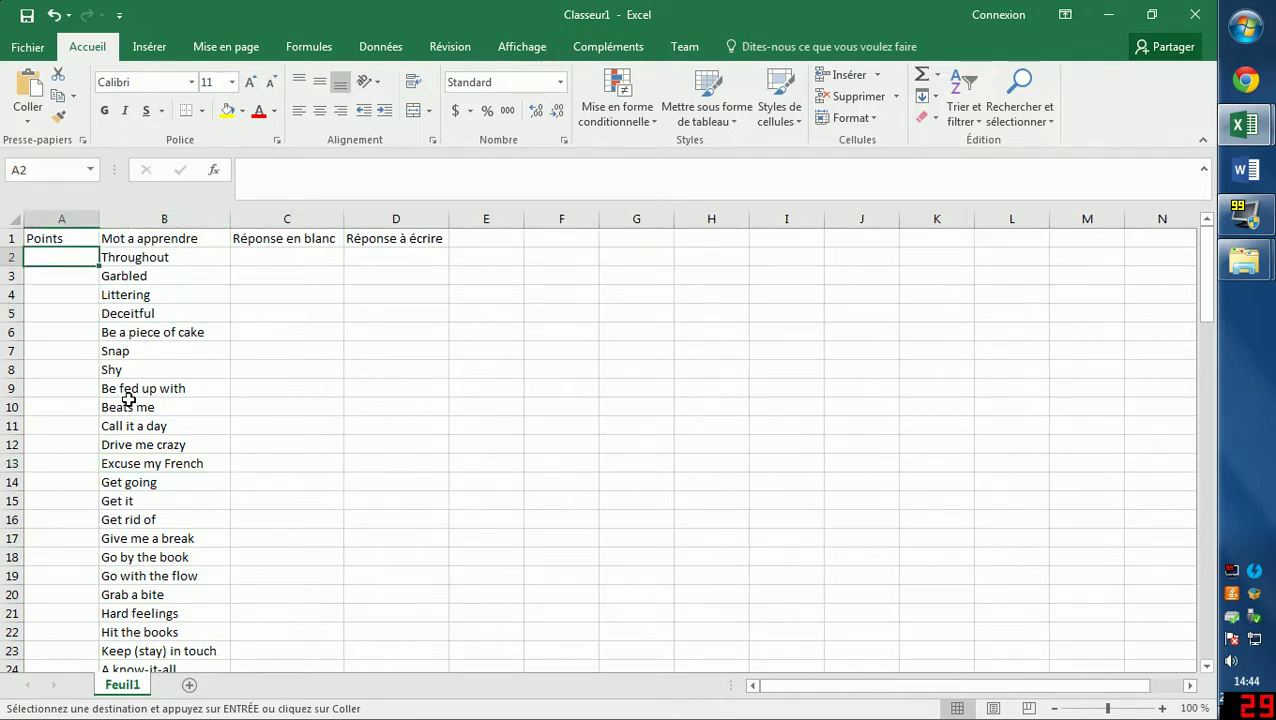
pyautogui.write('0')
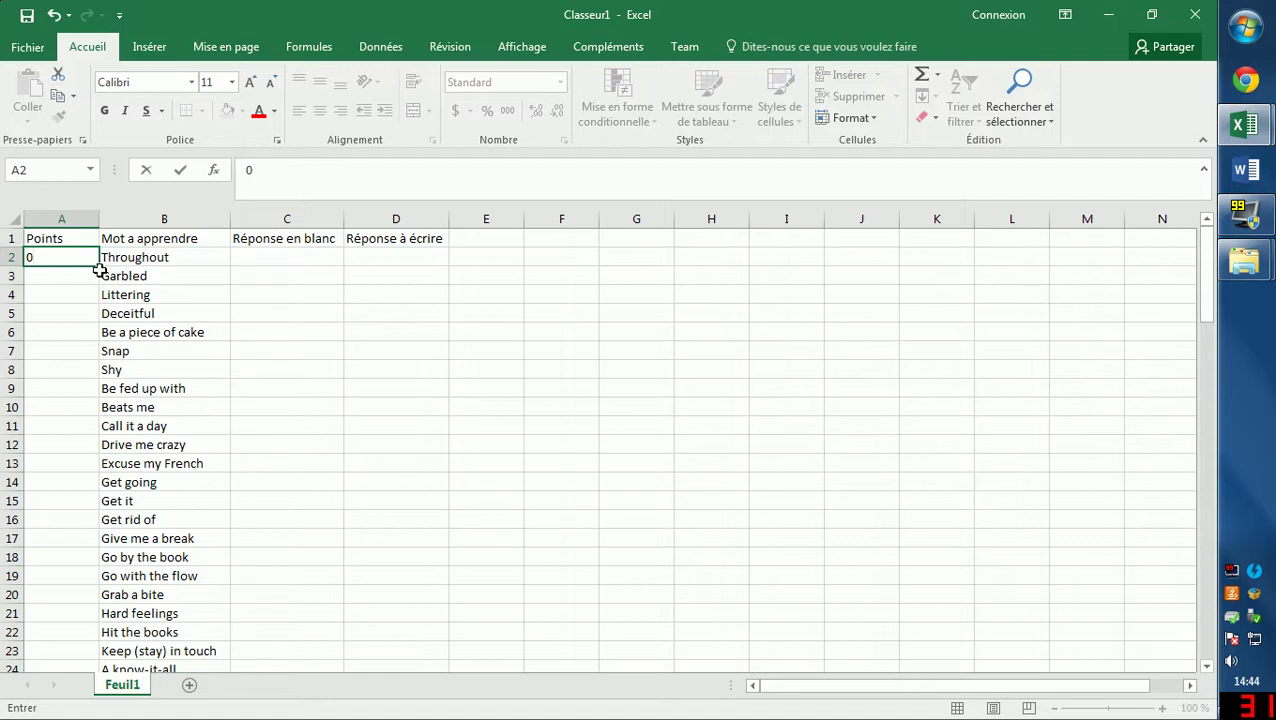
pyautogui.hotkey('ctrl', 'Return')
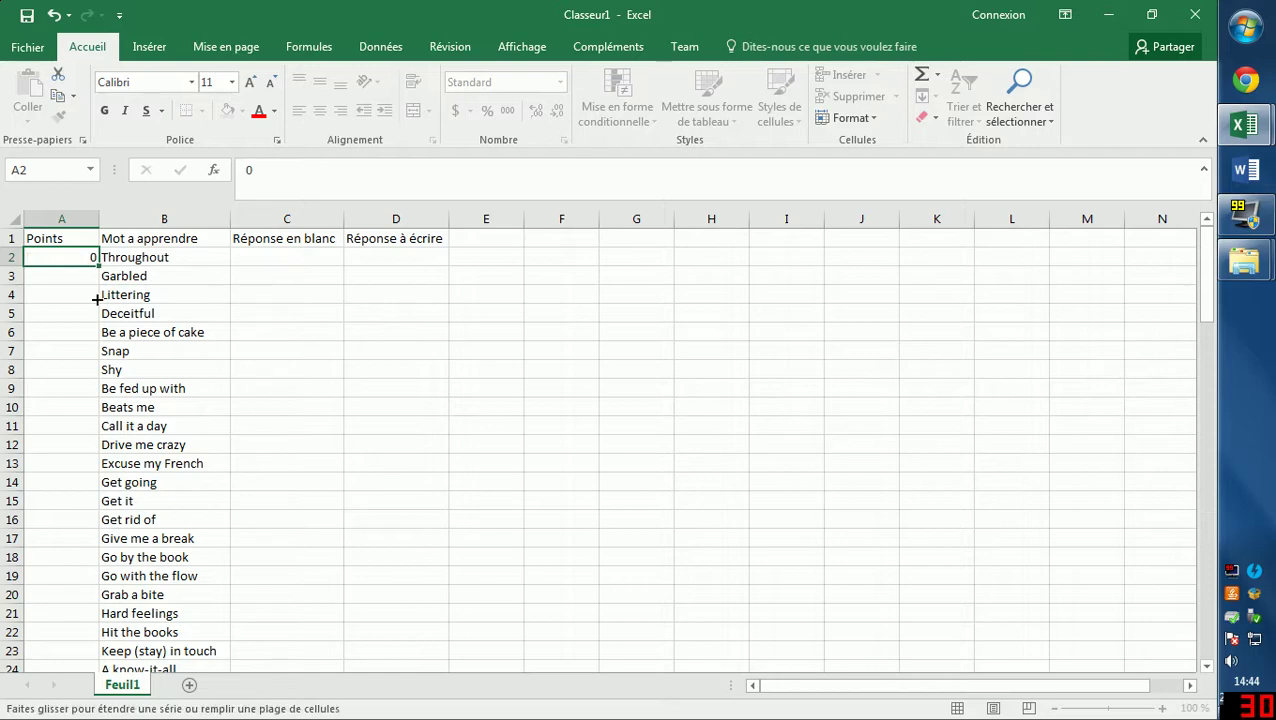
pyautogui.moveTo(97, 299); pyautogui.dragTo(87, 656)
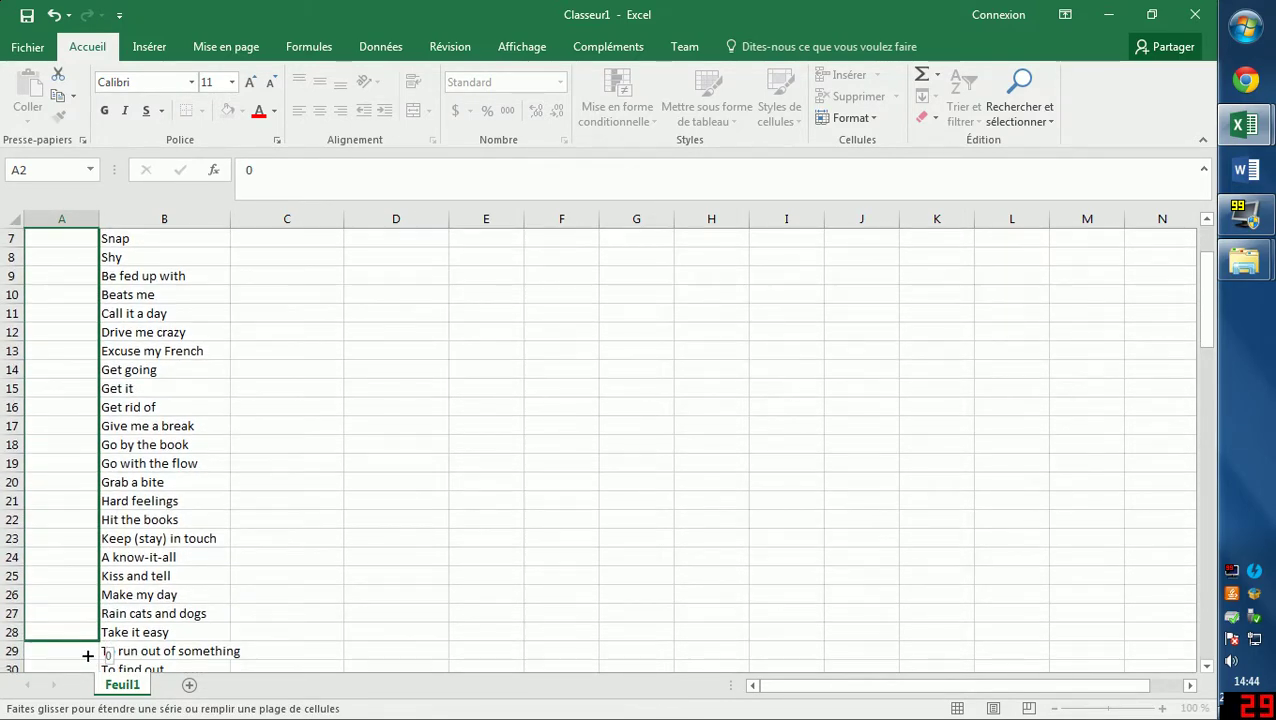
pyautogui.moveTo(87, 655); pyautogui.dragTo(77, 672)
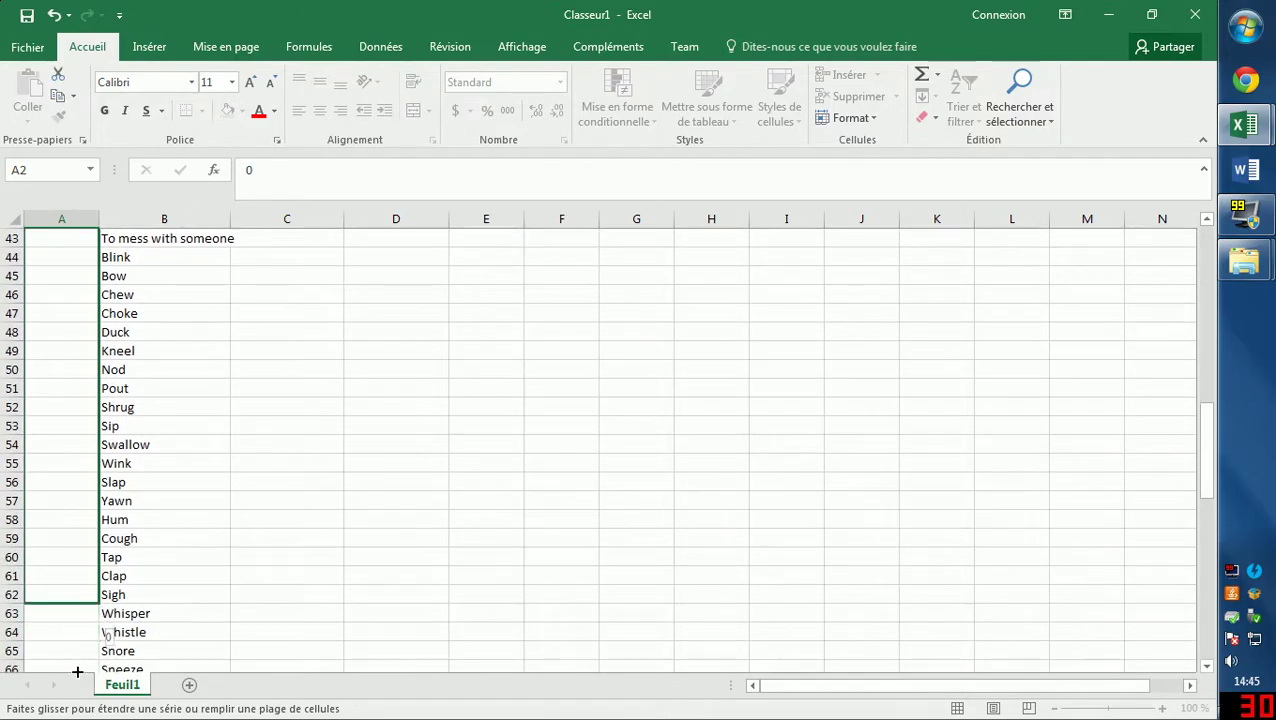
pyautogui.moveTo(77, 672)
pyautogui.mouseDown()
pyautogui.moveTo(86, 691)
pyautogui.moveTo(94, 636)
pyautogui.mouseUp()
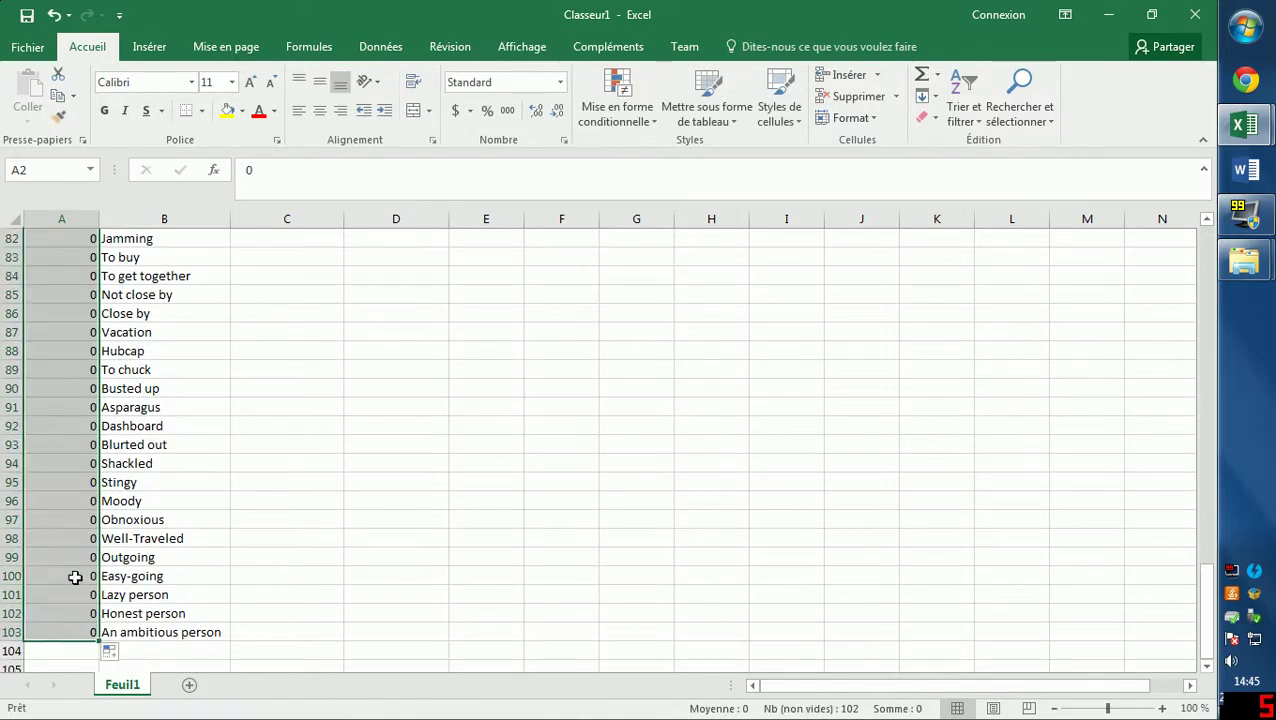
pyautogui.click(57, 444)
pyautogui.scroll(7, 122, 398)
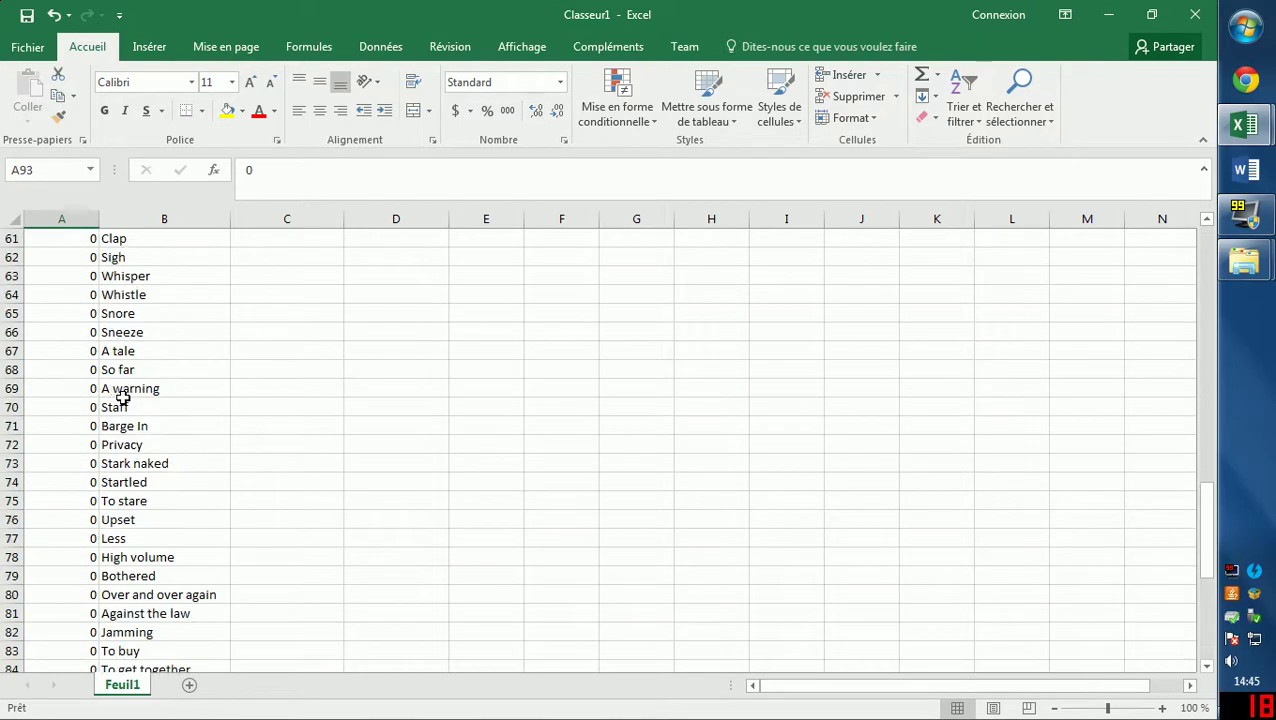
pyautogui.scroll(19, 122, 398)
pyautogui.scroll(1, 122, 398)
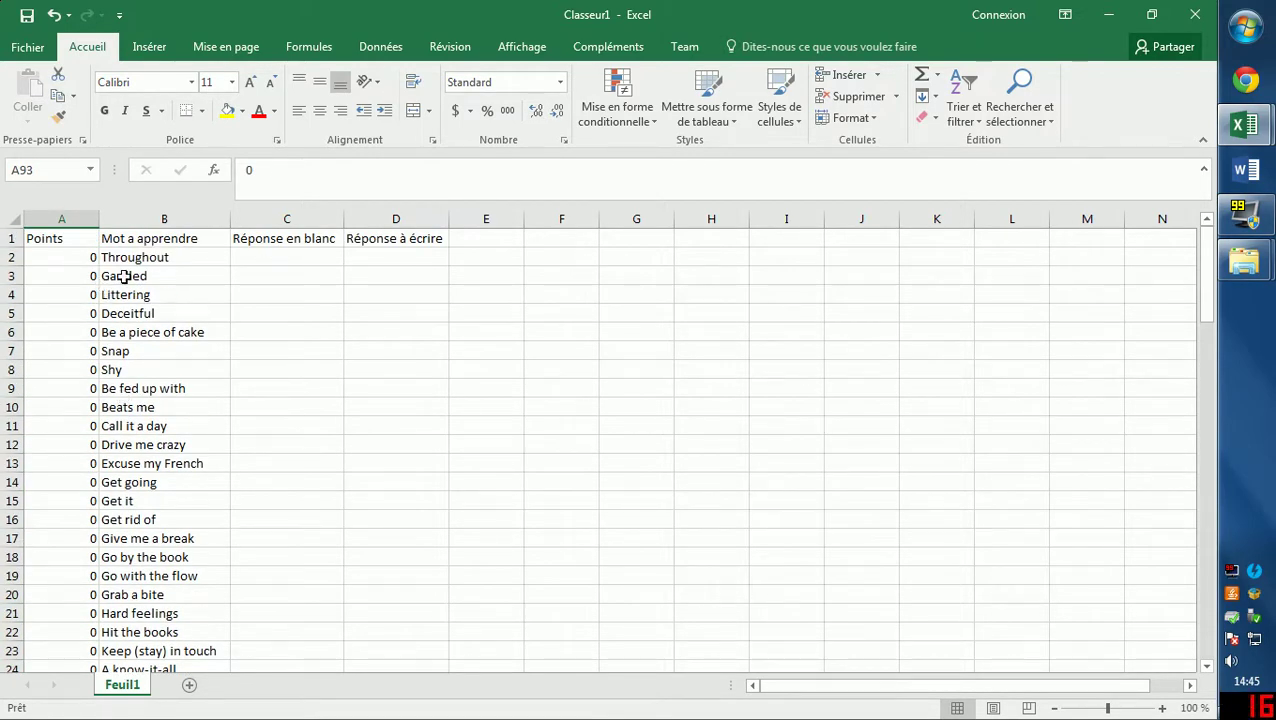
# Type test answers in C2 and C3, then delete them from C2:C4.
pyautogui.click(262, 258)
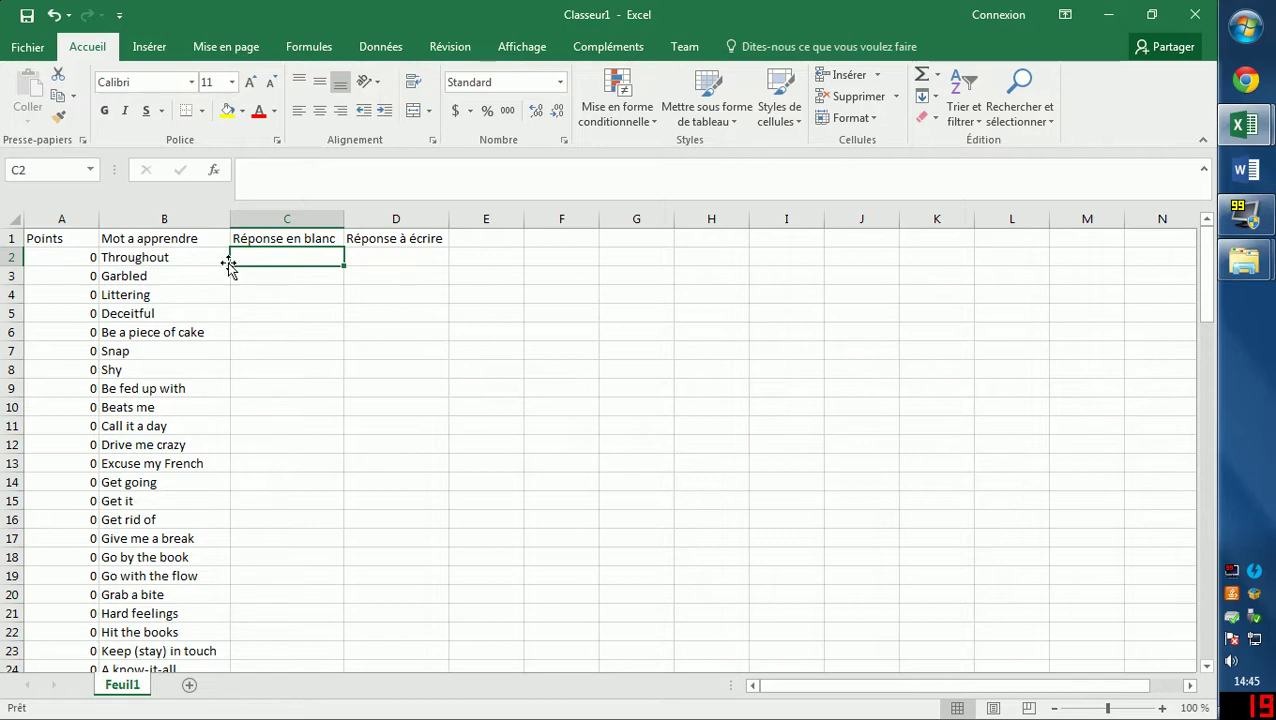
pyautogui.click(276, 111)
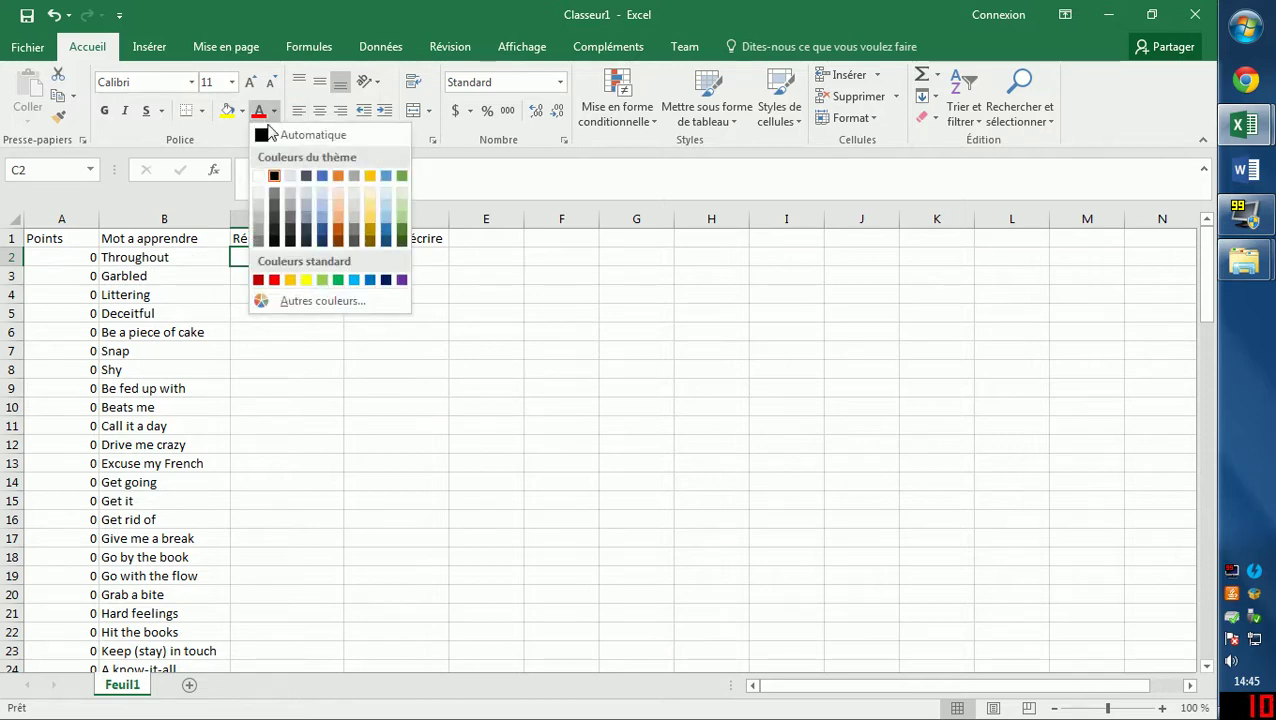
pyautogui.click(233, 252)
pyautogui.write('asasas')
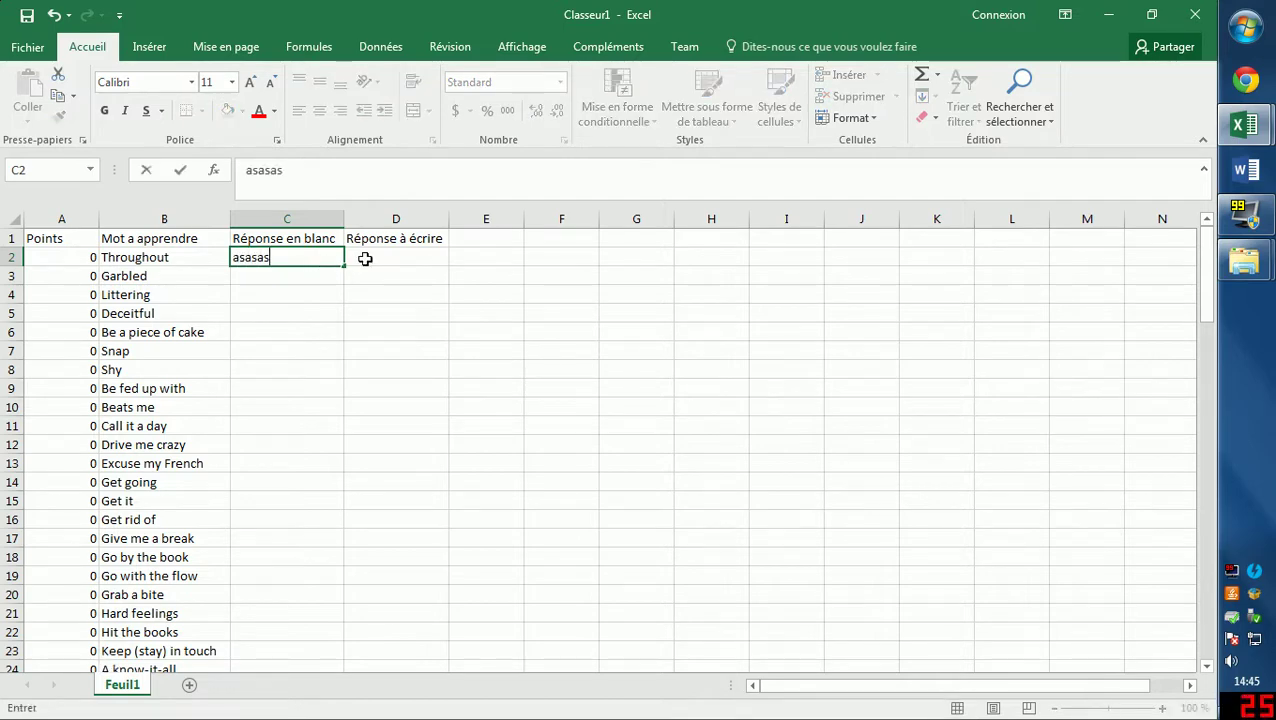
pyautogui.click(272, 309)
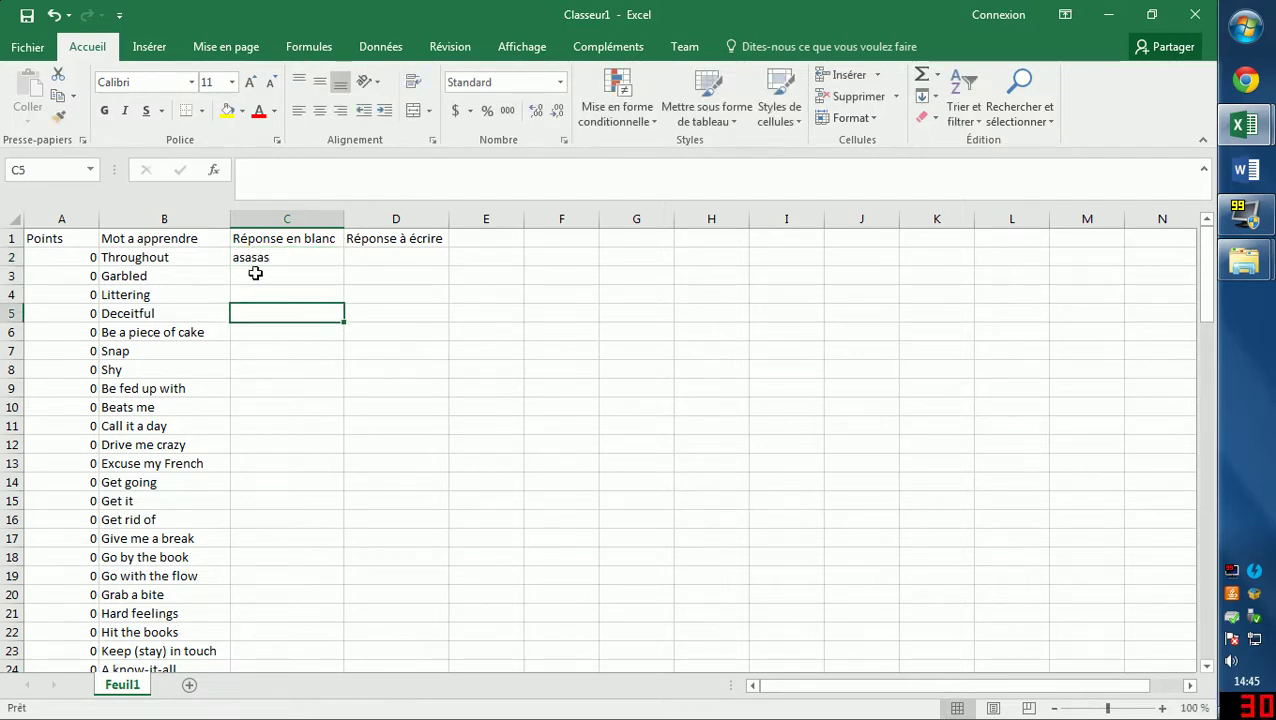
pyautogui.click(173, 275)
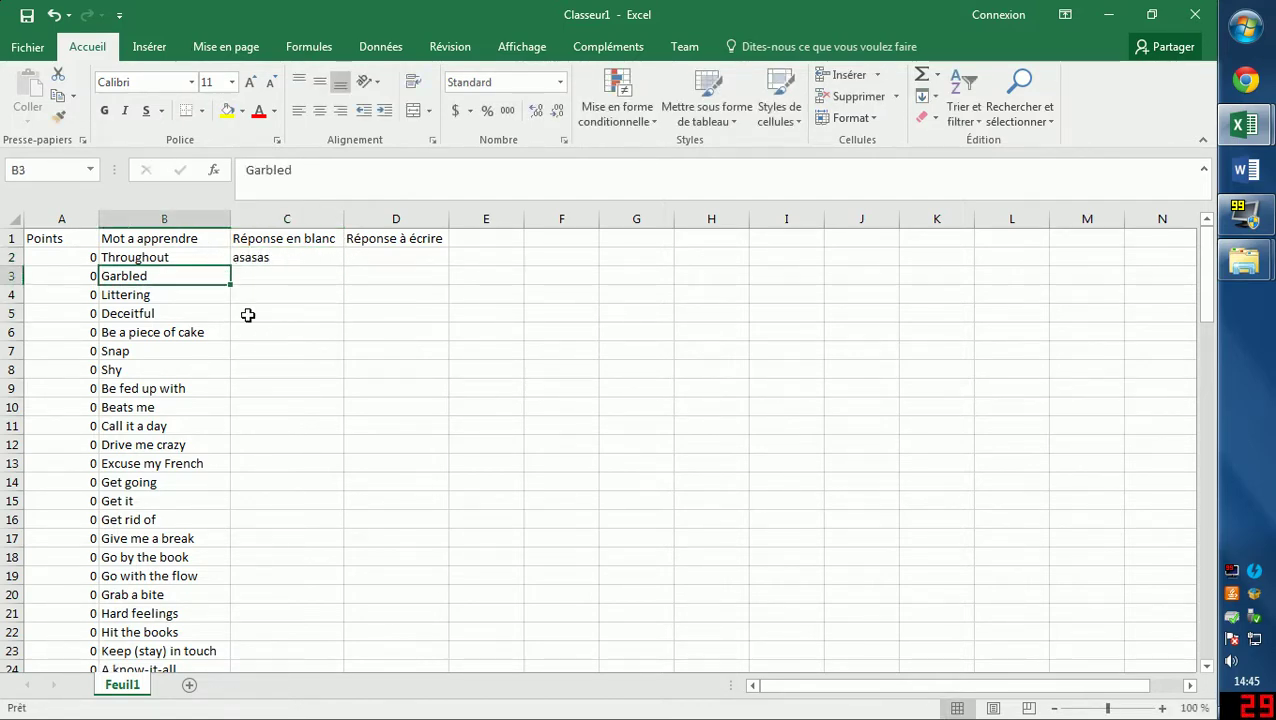
pyautogui.click(248, 270)
pyautogui.write('asasas')
pyautogui.click(279, 316)
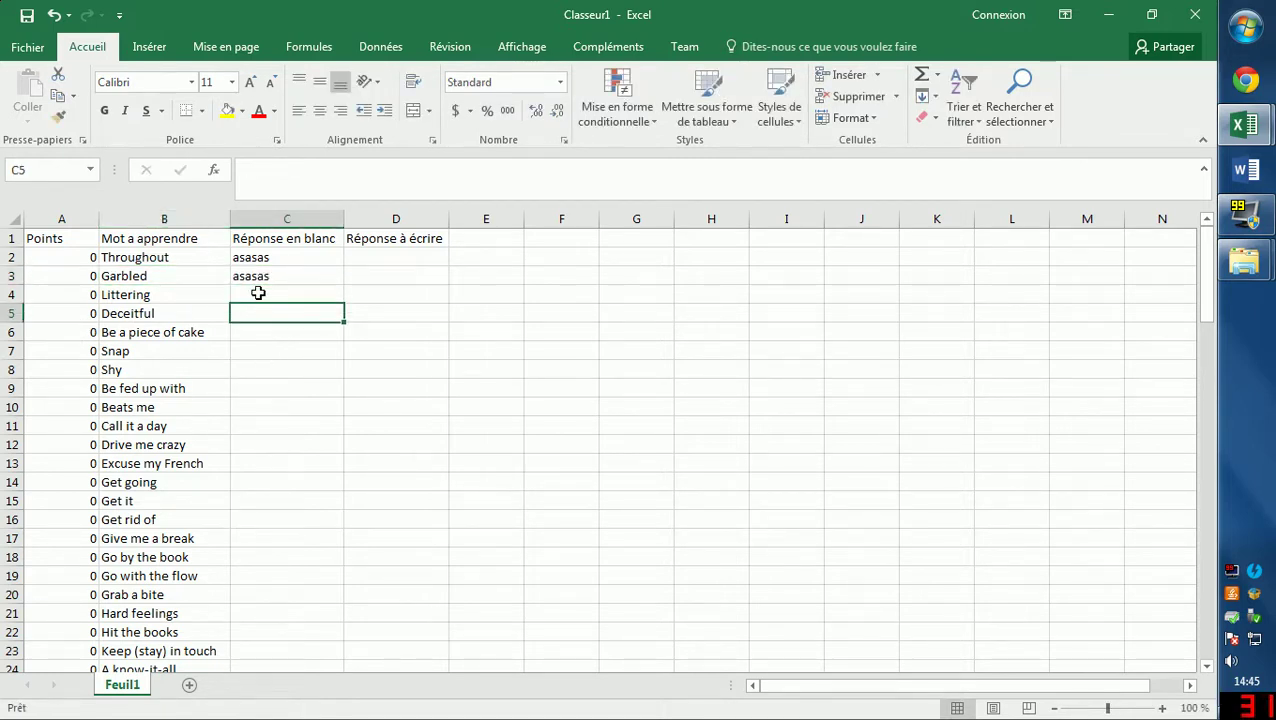
pyautogui.moveTo(258, 262); pyautogui.dragTo(268, 298)
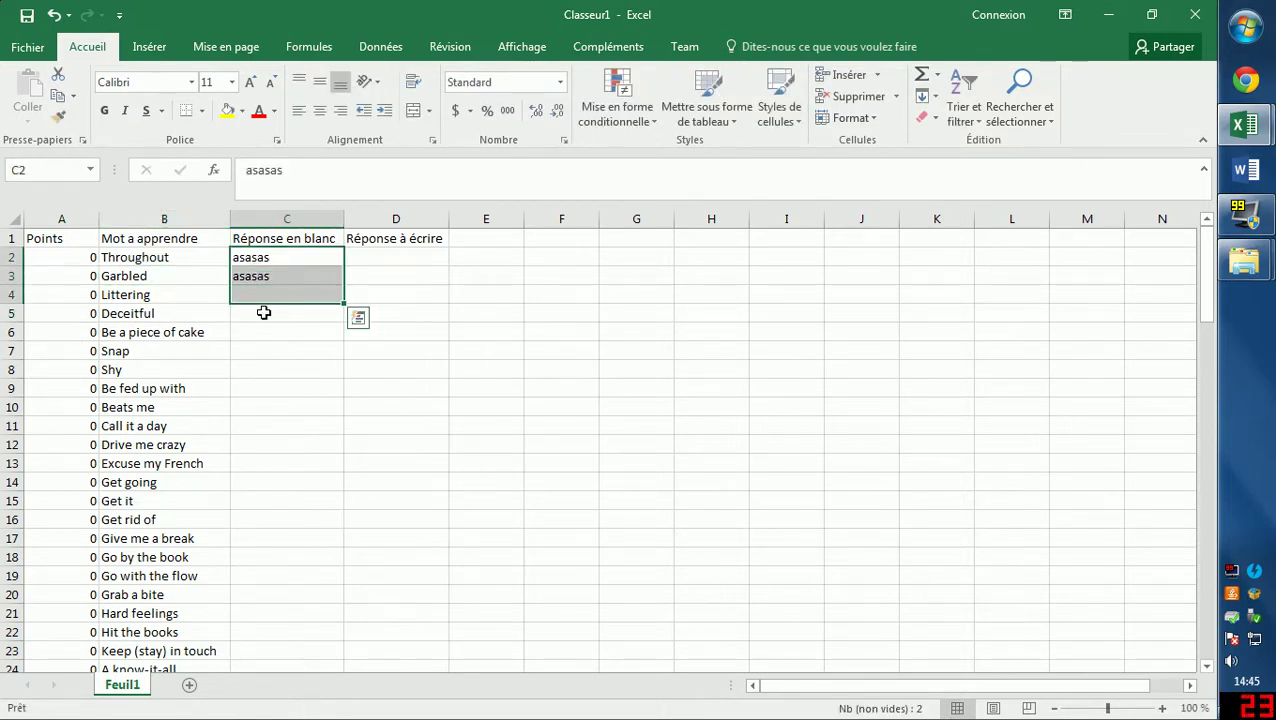
pyautogui.press('Delete')
pyautogui.click(257, 256)
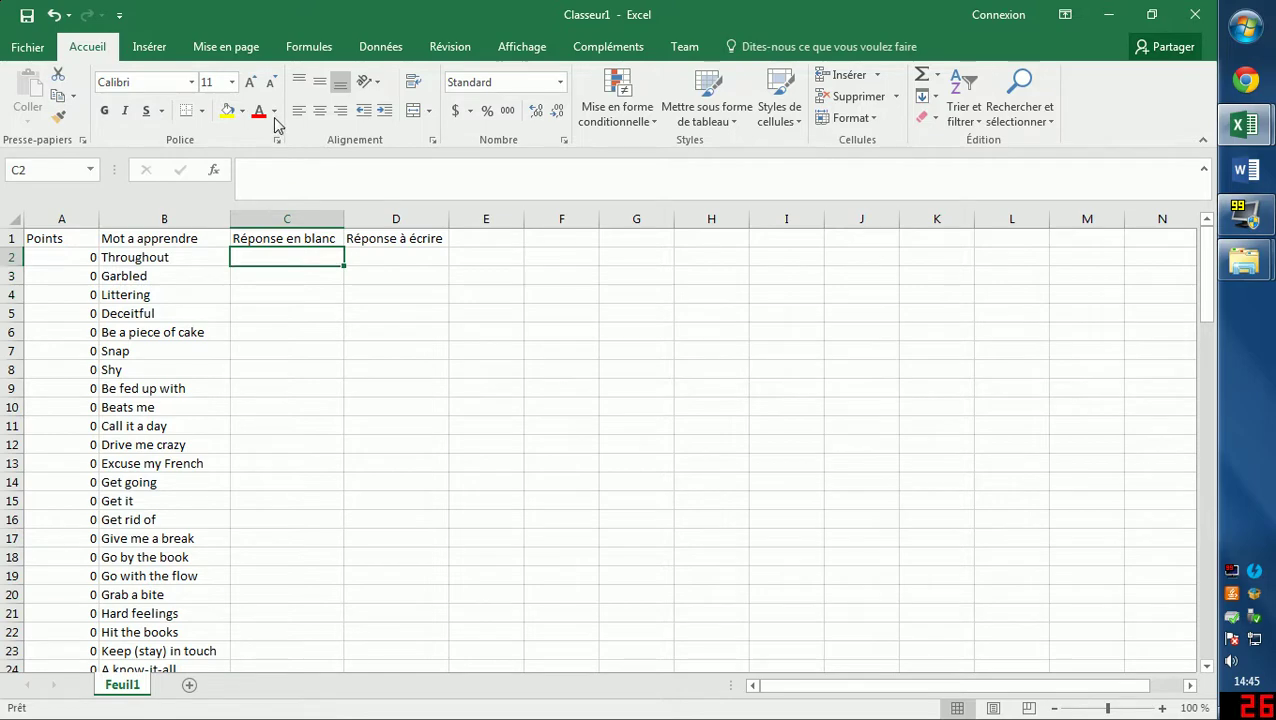
# Set C2's font colour to white and remove the hidden word During from it.
pyautogui.click(275, 118)
pyautogui.click(257, 176)
pyautogui.write('During')
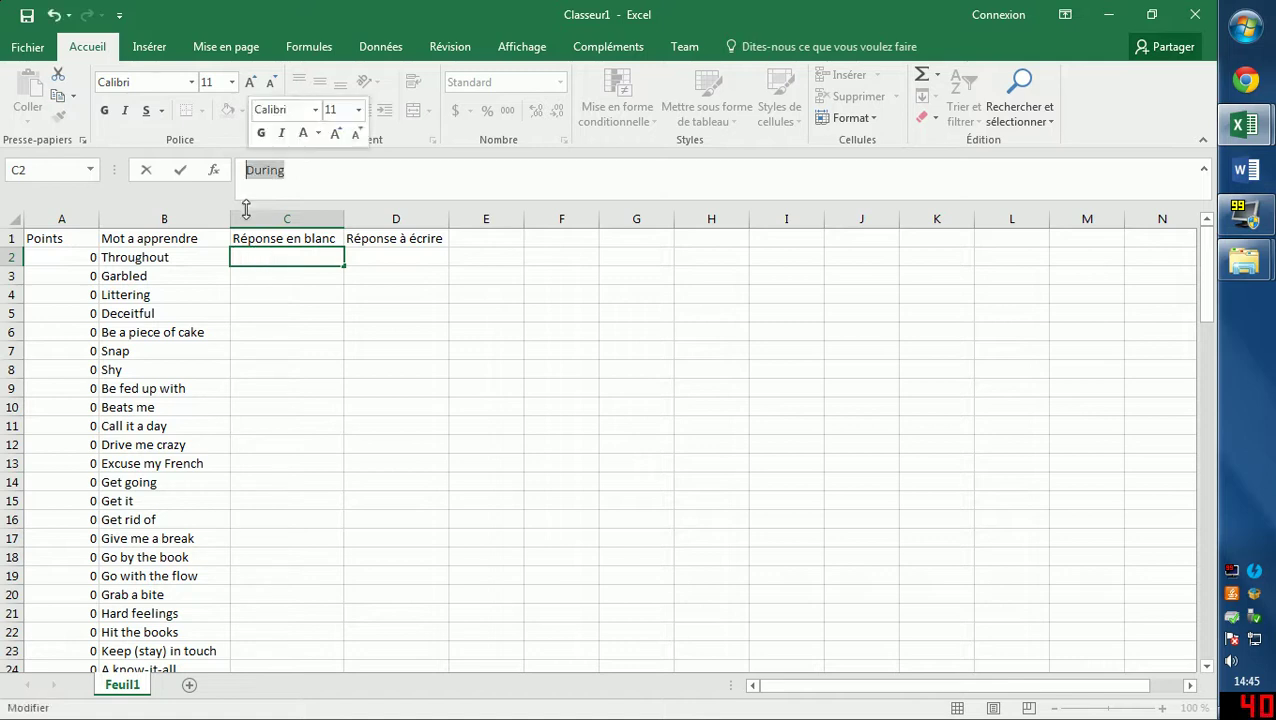
pyautogui.click(128, 260)
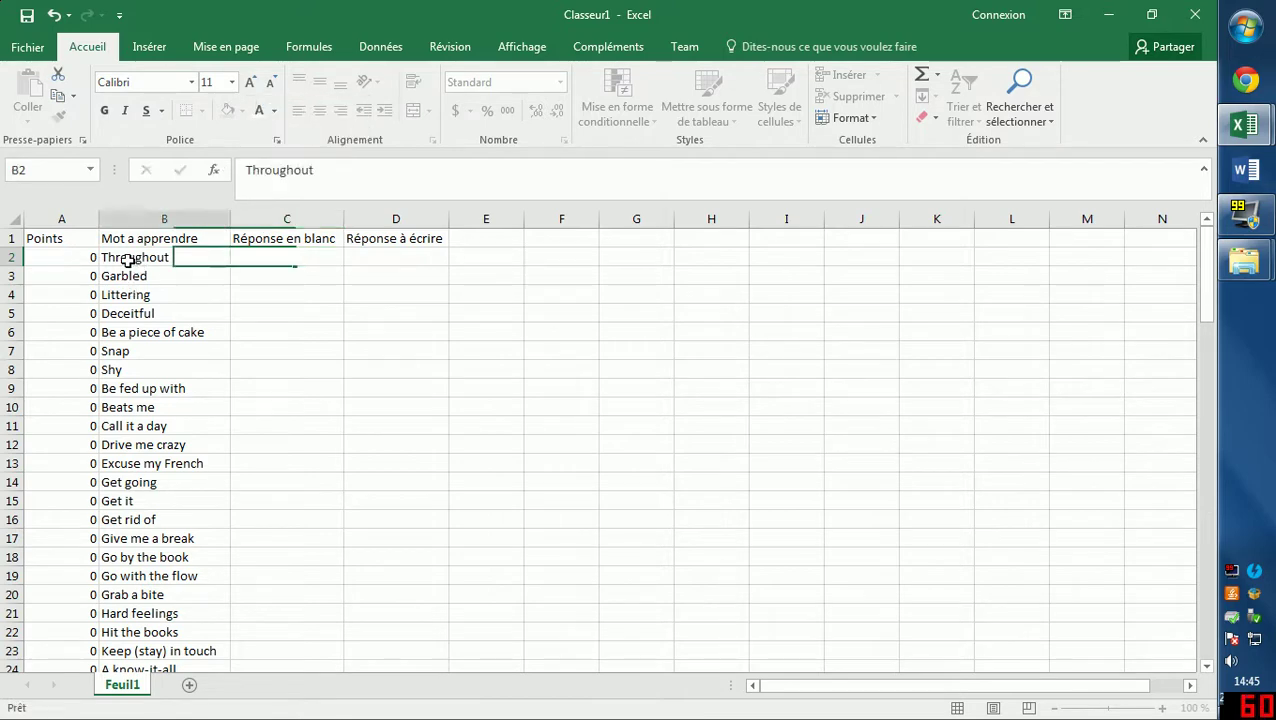
pyautogui.click(256, 259)
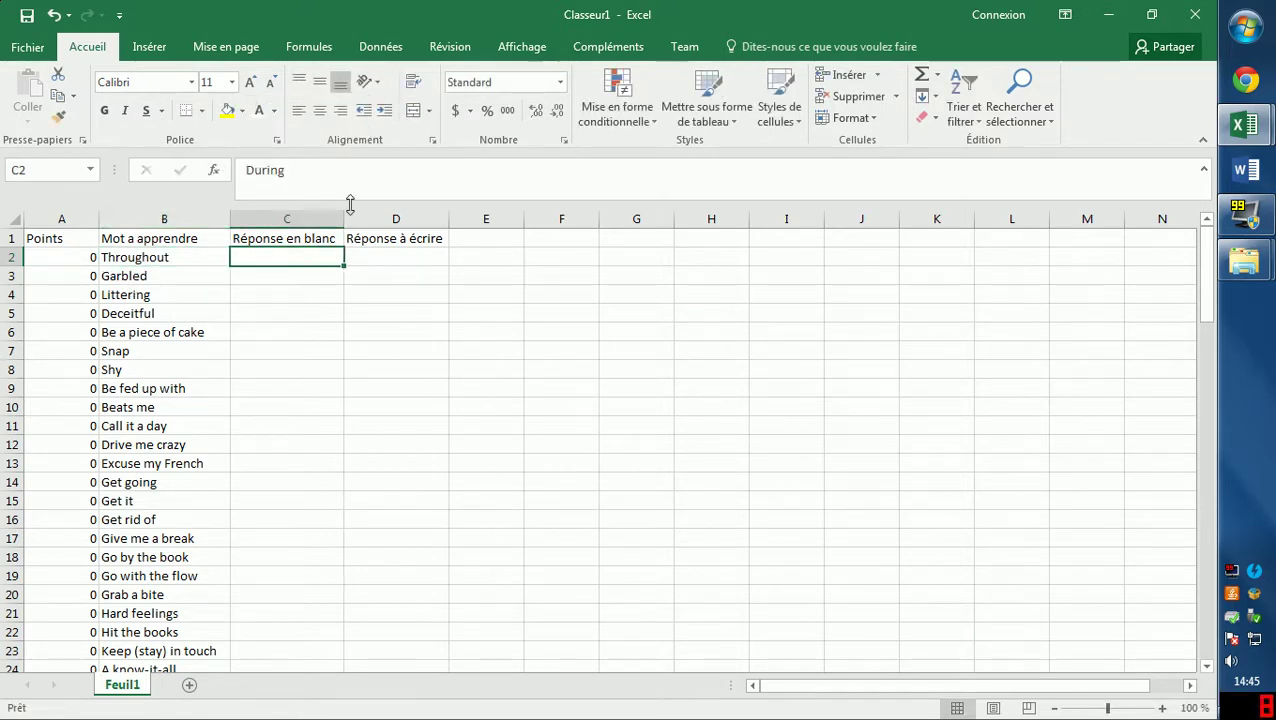
pyautogui.doubleClick(268, 258)
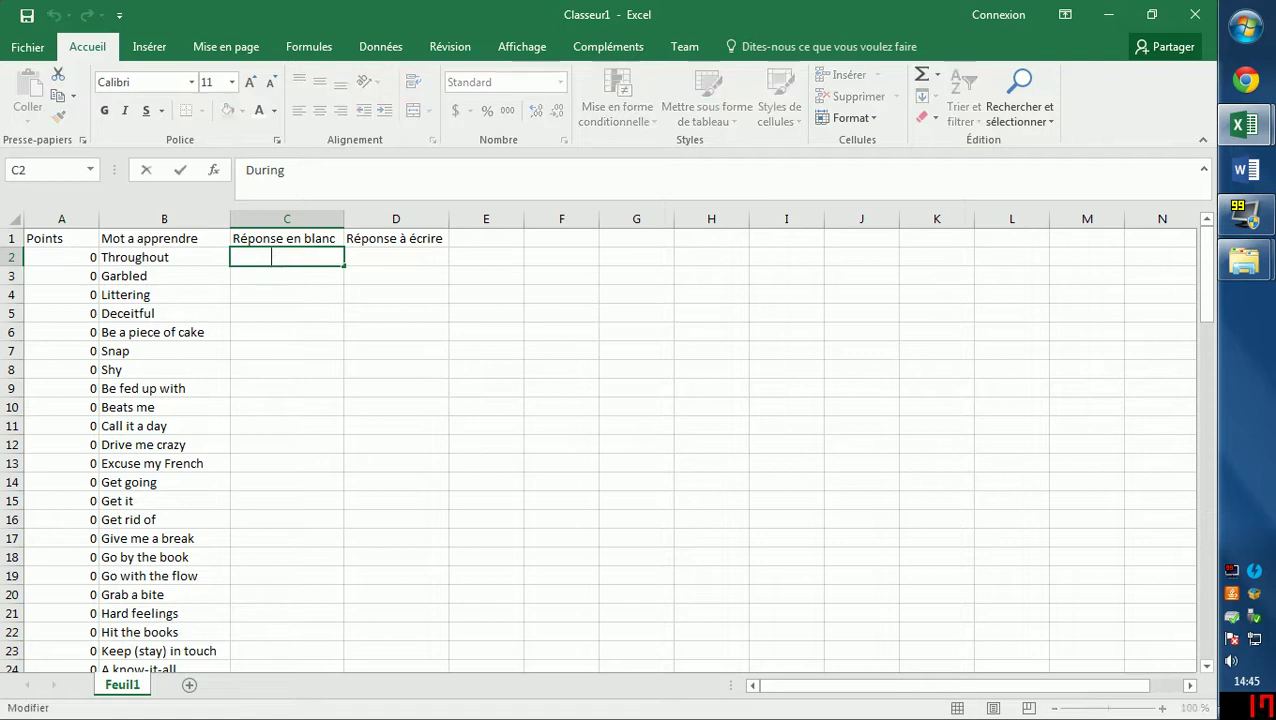
pyautogui.moveTo(266, 256); pyautogui.dragTo(220, 268)
pyautogui.press('BackSpace')
pyautogui.click(255, 293)
# Type a test answer in C3 and extend C2's white formatting down to C3.
pyautogui.click(259, 253)
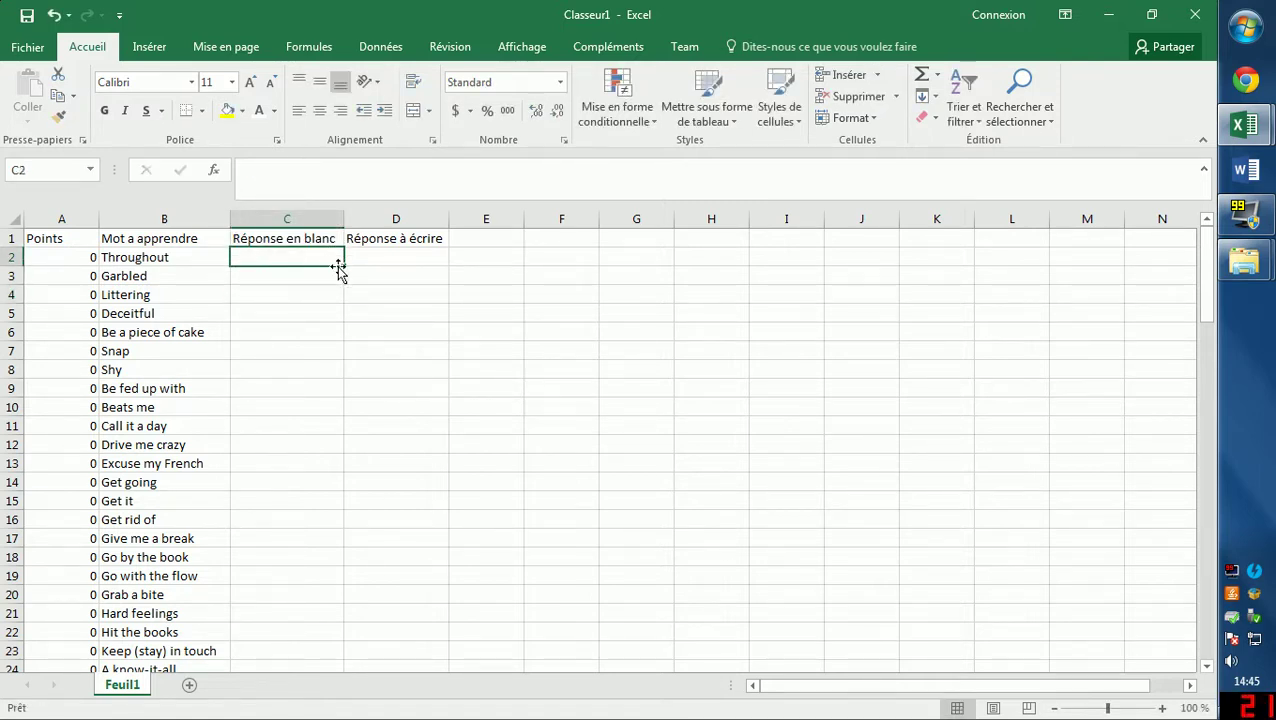
pyautogui.click(308, 274)
pyautogui.write('aas')
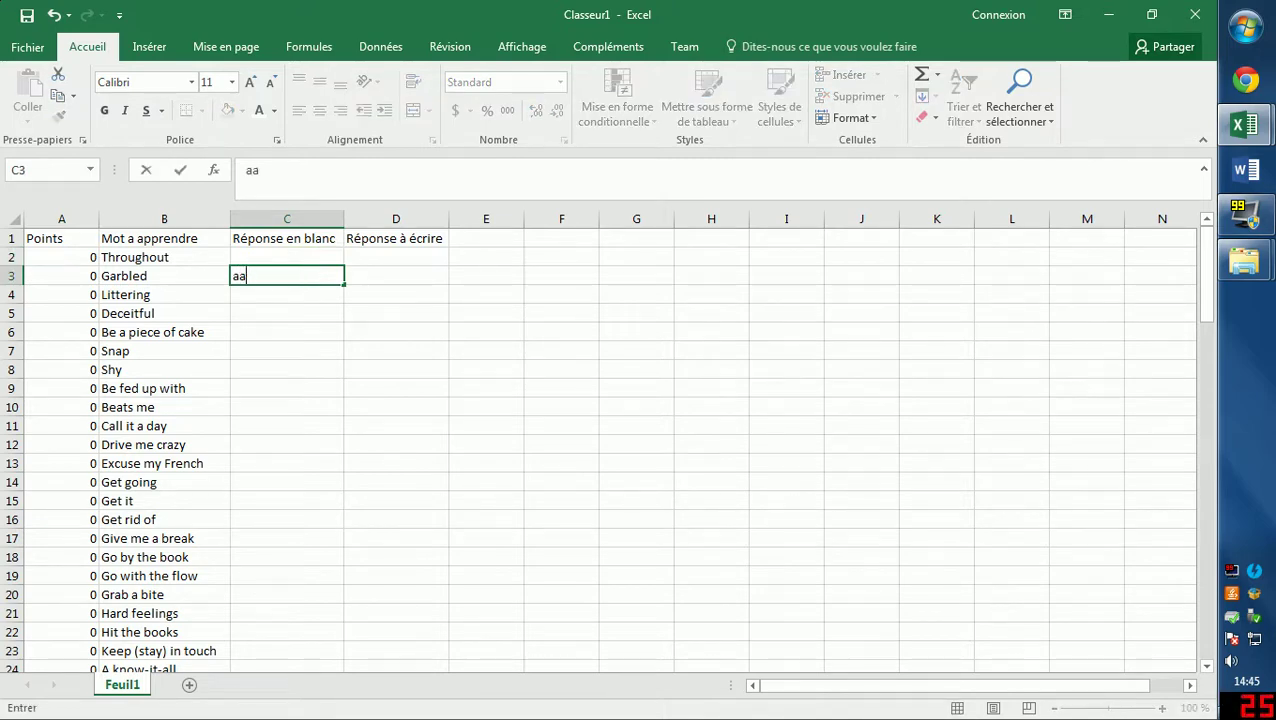
pyautogui.click(286, 262)
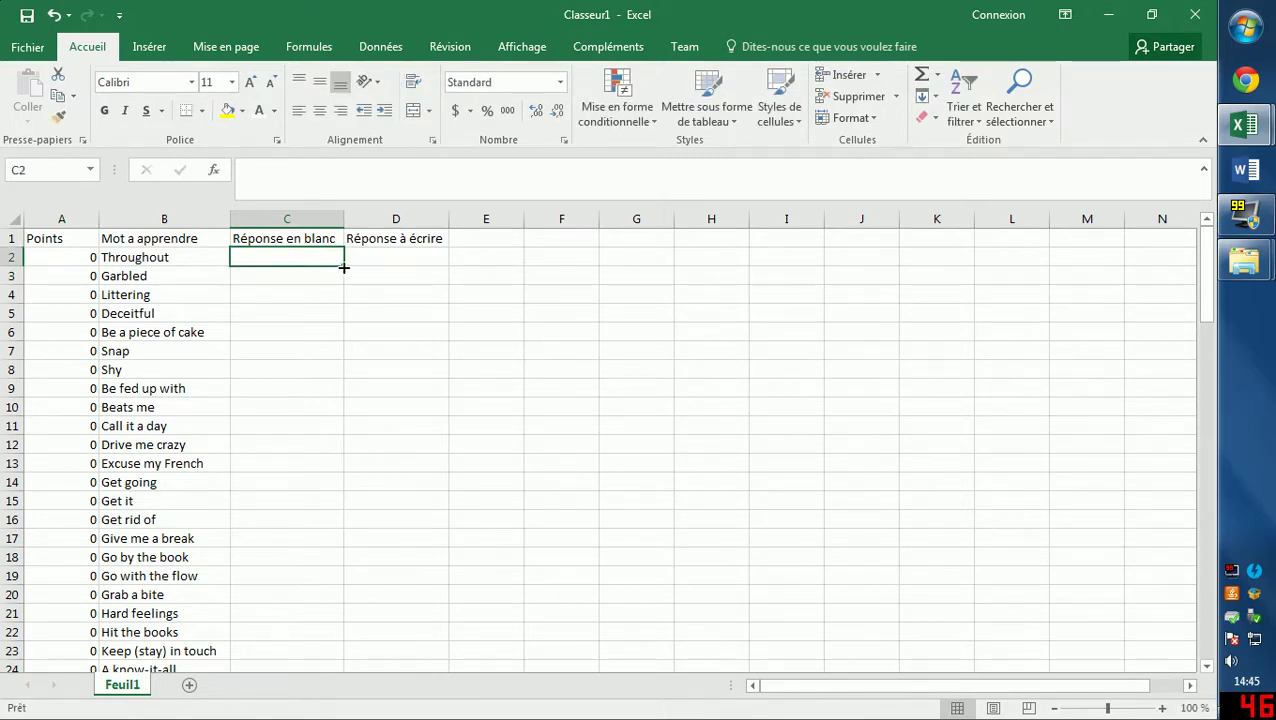
pyautogui.moveTo(343, 270)
pyautogui.mouseDown()
pyautogui.moveTo(241, 305)
pyautogui.moveTo(251, 253)
pyautogui.mouseUp()
# Copy the hidden answers C2:C103 from vocabAnglais.
pyautogui.moveTo(1245, 125)
pyautogui.click(1110, 90)
pyautogui.click(250, 350)
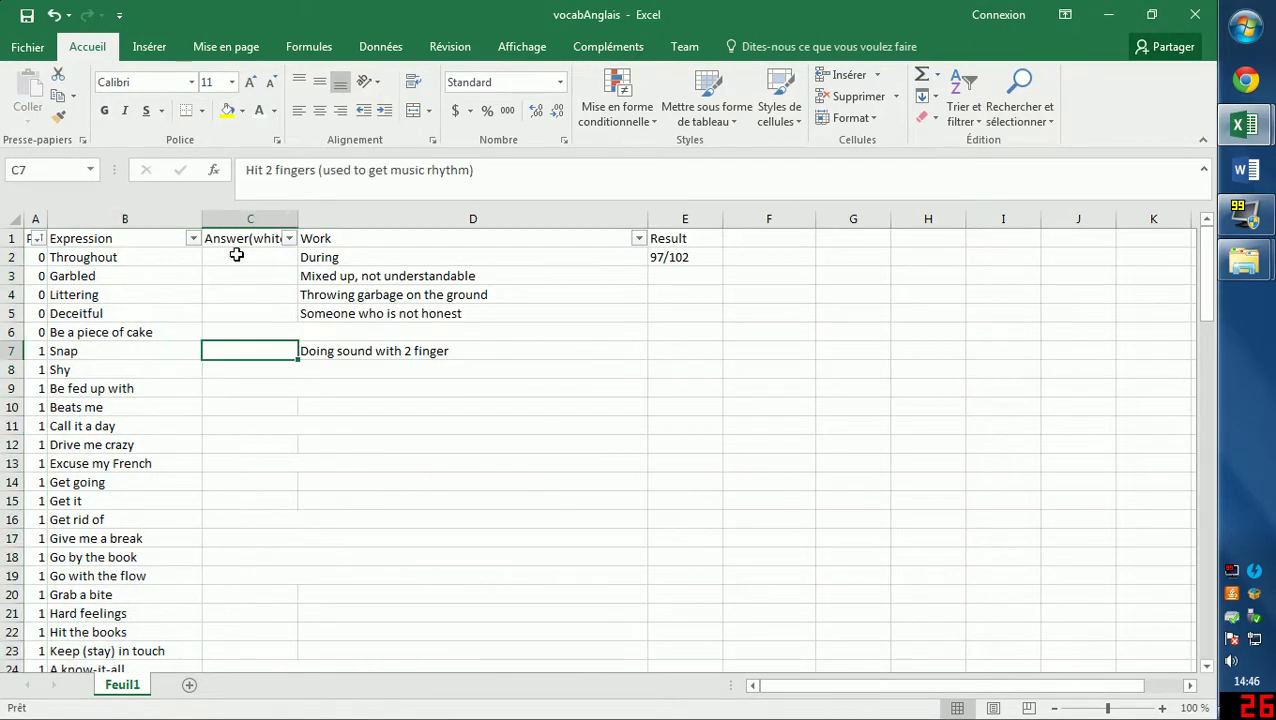
pyautogui.moveTo(250, 257); pyautogui.dragTo(266, 715)
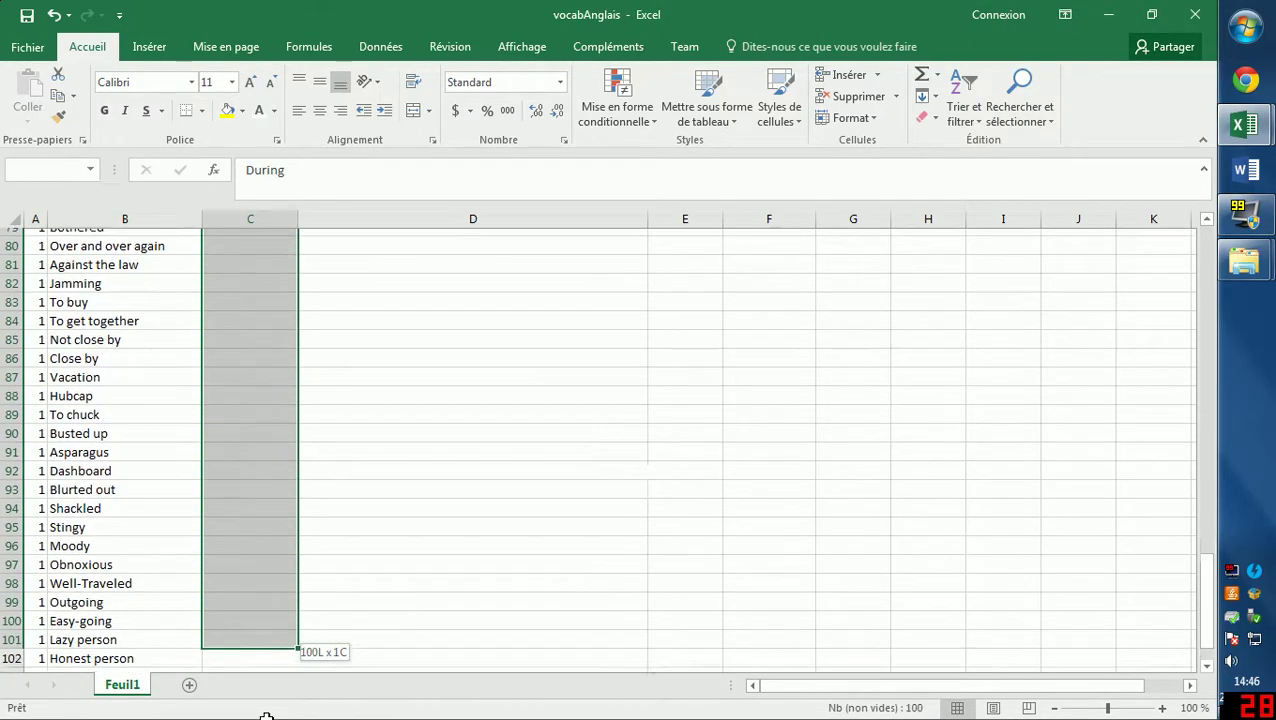
pyautogui.moveTo(266, 715)
pyautogui.mouseDown()
pyautogui.moveTo(269, 628)
pyautogui.moveTo(255, 629)
pyautogui.mouseUp()
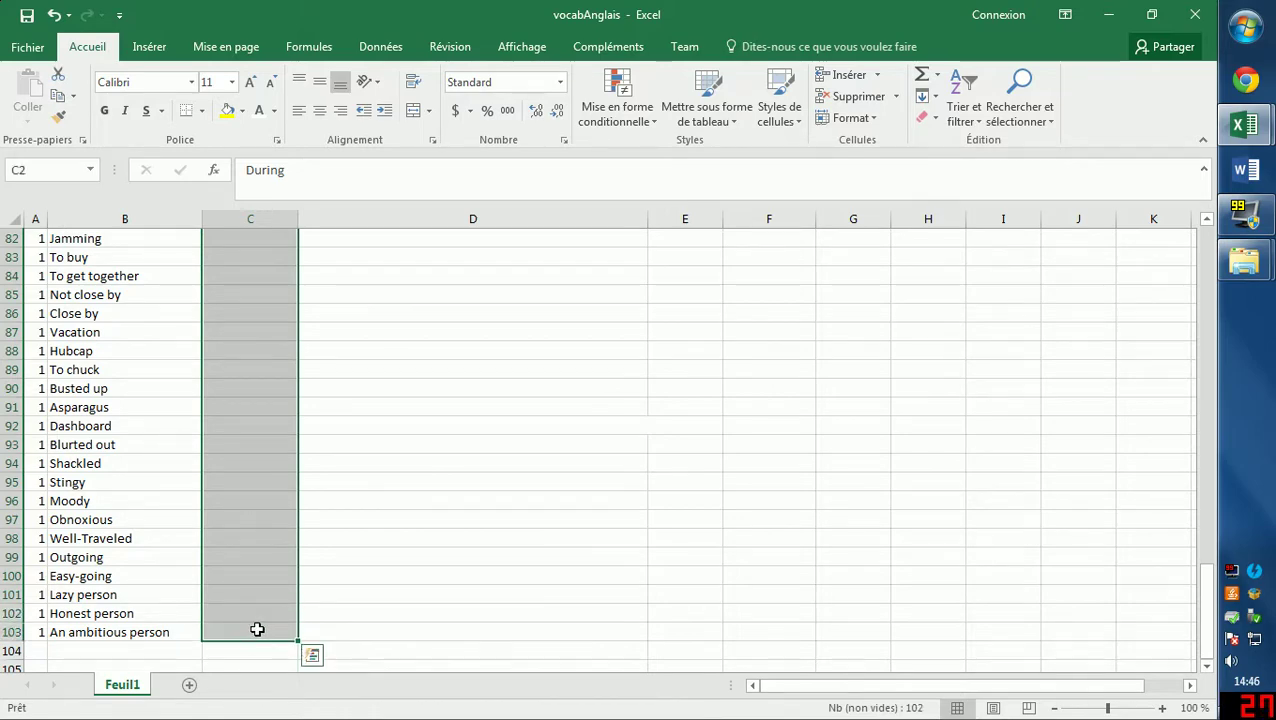
pyautogui.rightClick(255, 629)
pyautogui.click(297, 266)
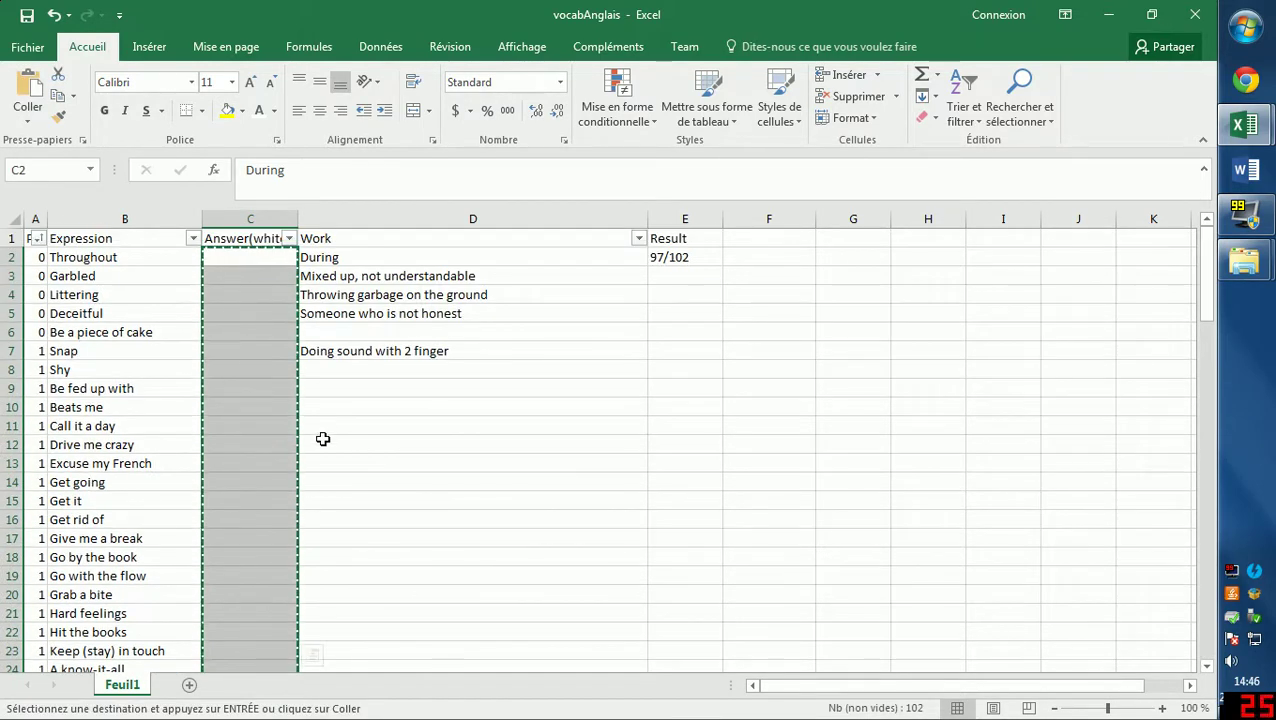
# Return to Classeur1, browse the Réponse en blanc column, and cancel the close prompt.
pyautogui.hotkey('ctrl', 'Tab')
pyautogui.press('Down')
pyautogui.press('Down')
pyautogui.press('Down')
pyautogui.click(285, 296)
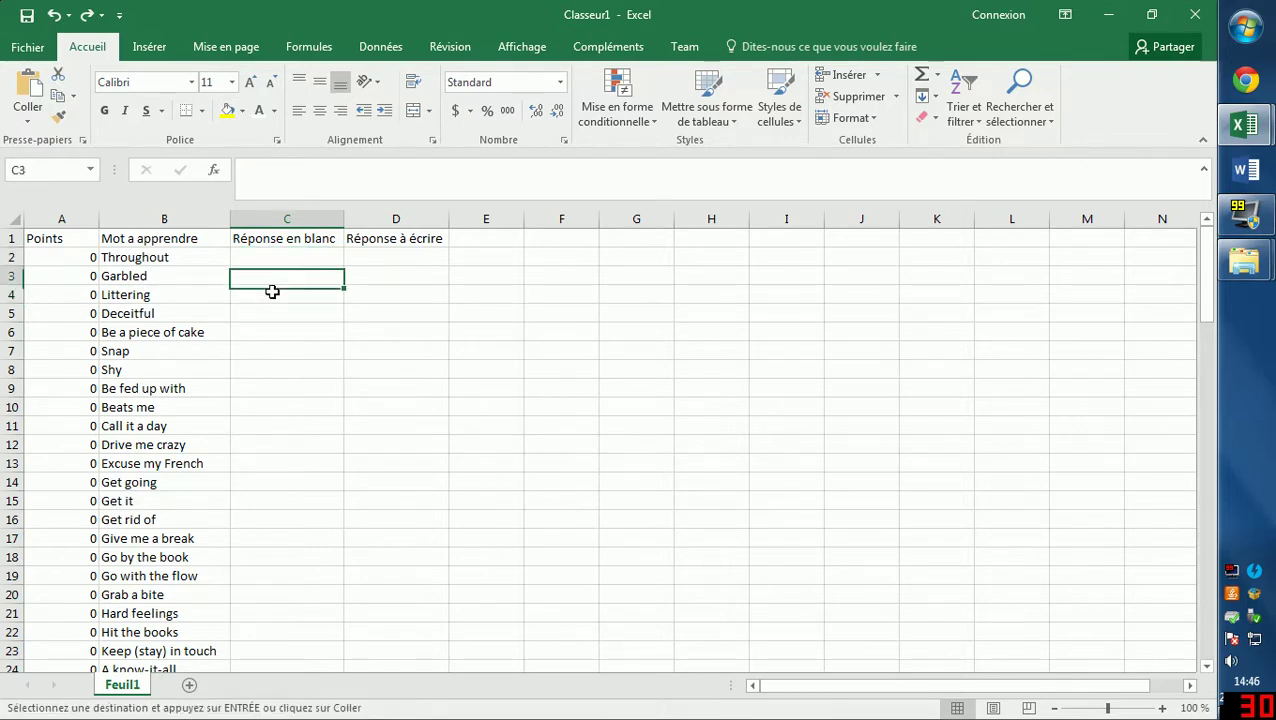
pyautogui.click(288, 312)
pyautogui.click(292, 400)
pyautogui.click(285, 285)
pyautogui.click(285, 407)
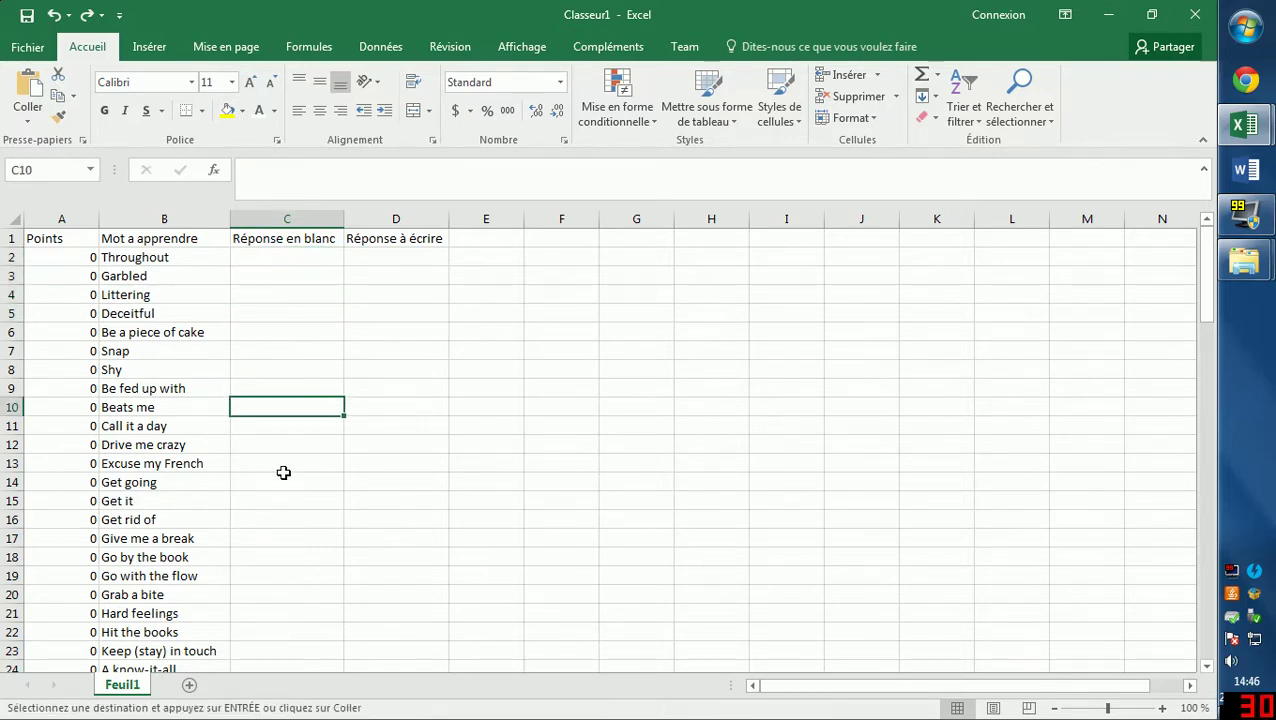
pyautogui.click(285, 482)
pyautogui.click(265, 533)
pyautogui.scroll(-5, 265, 490)
pyautogui.scroll(3, 300, 445)
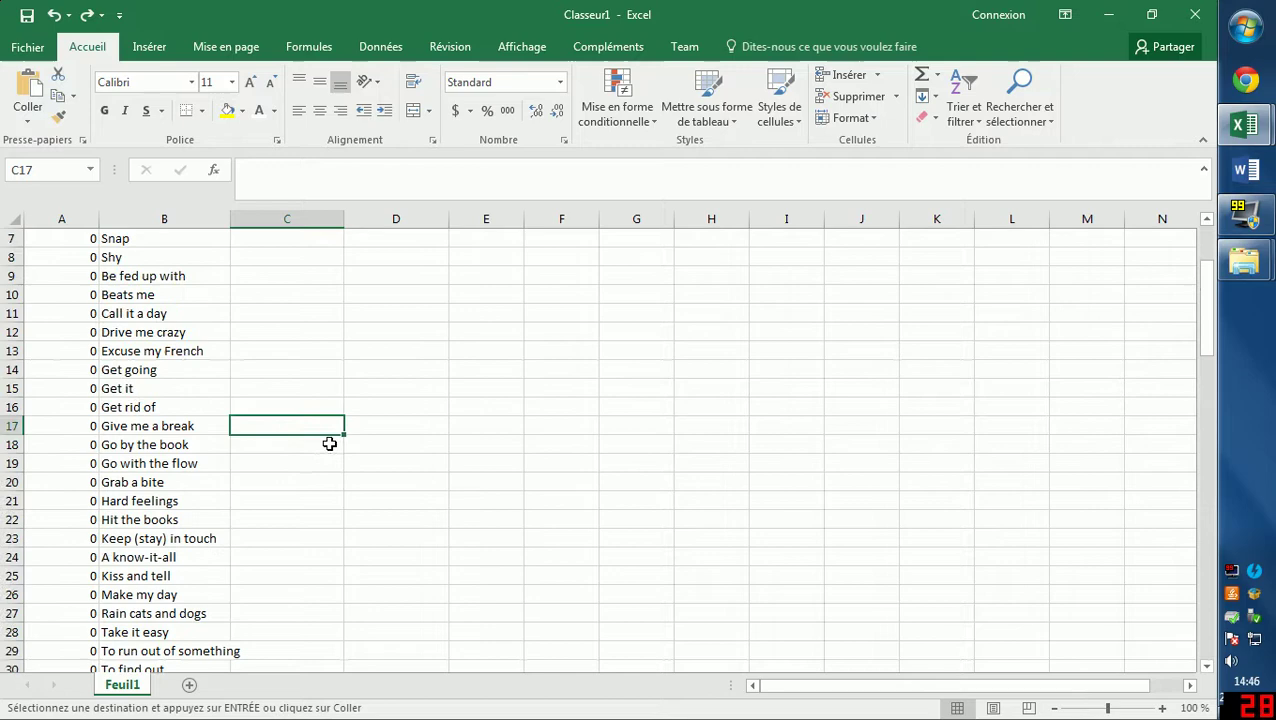
pyautogui.click(1195, 14)
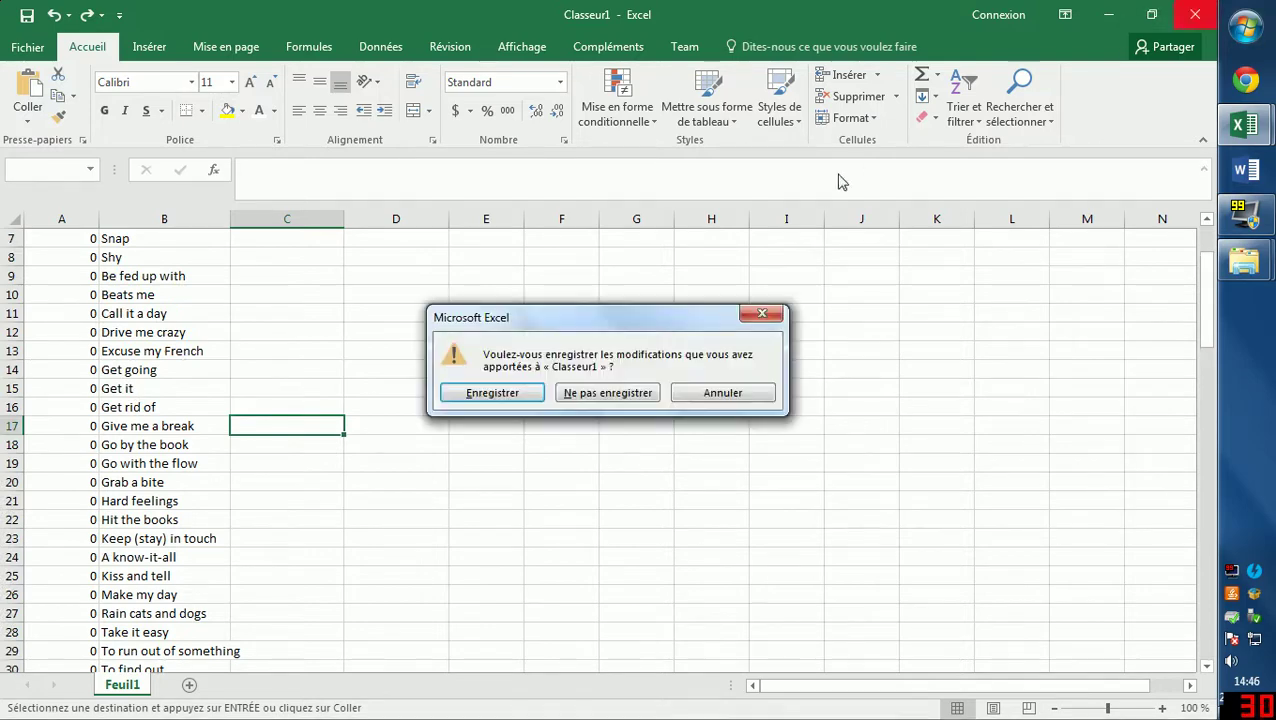
pyautogui.click(722, 393)
pyautogui.moveTo(1245, 125)
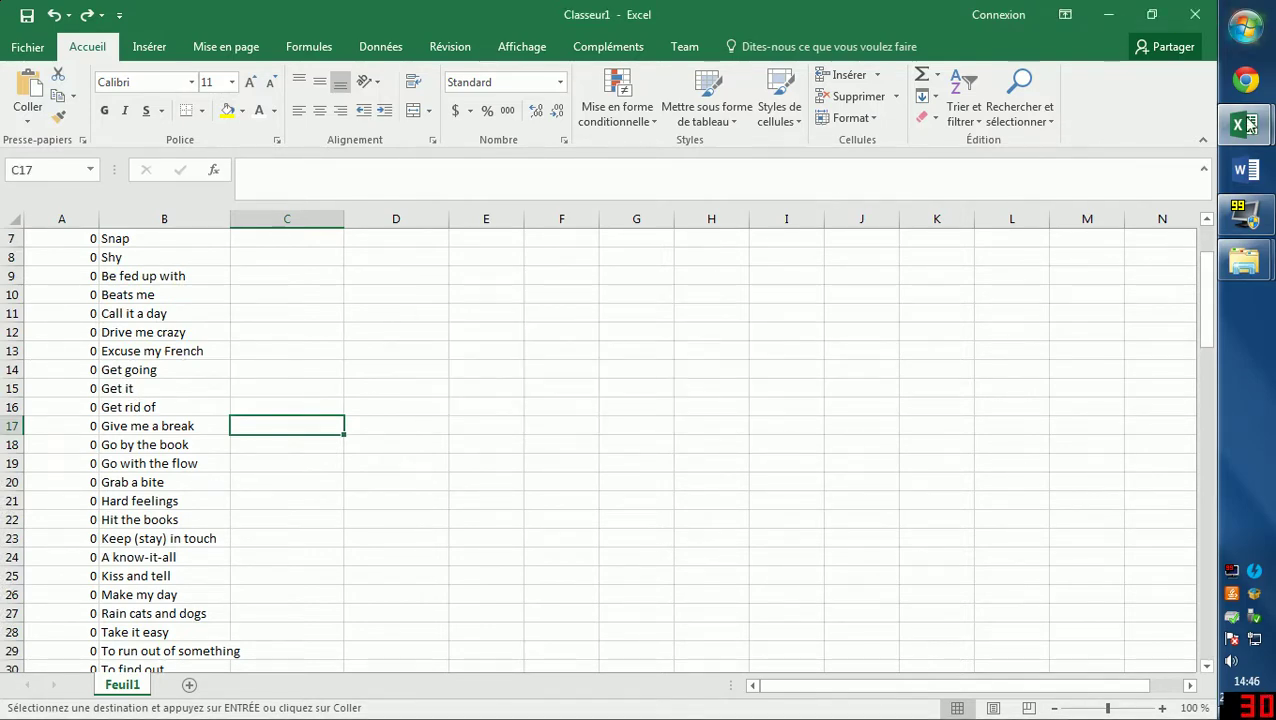
# Copy the hidden answers in C2:C101 from the vocabAnglais workbook.
pyautogui.click(1085, 120)
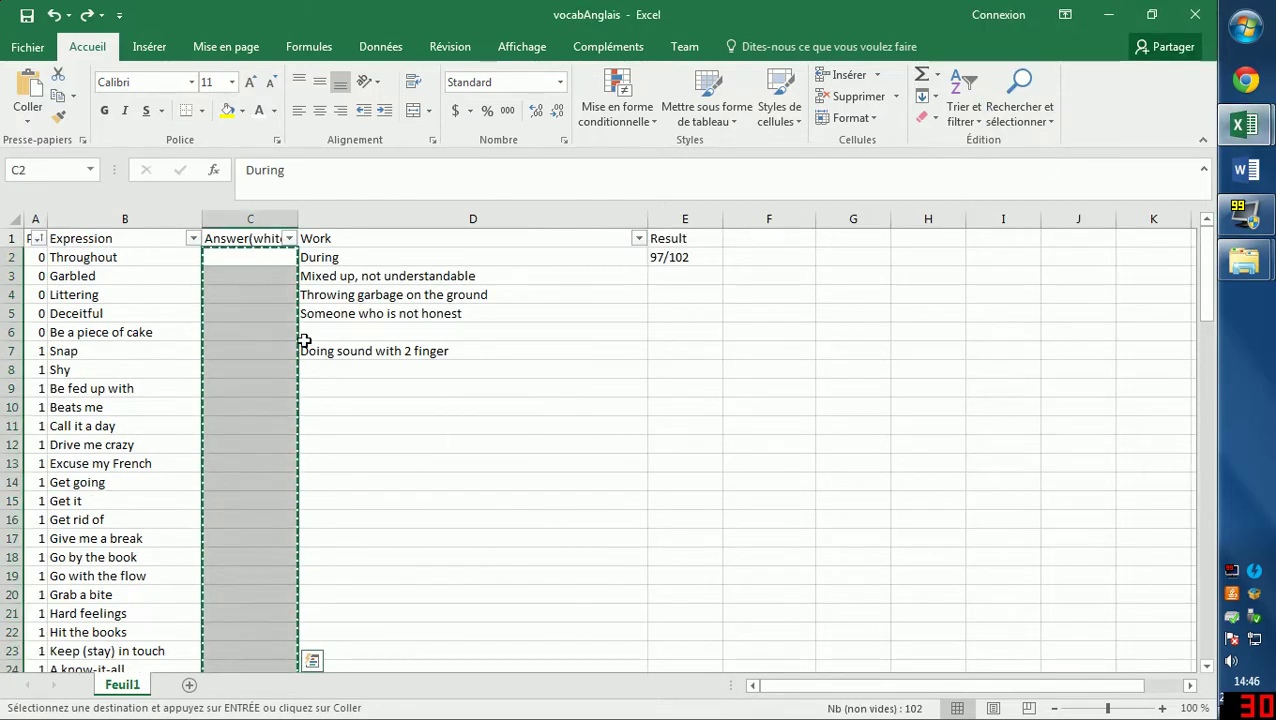
pyautogui.click(272, 332)
pyautogui.click(251, 405)
pyautogui.click(224, 257)
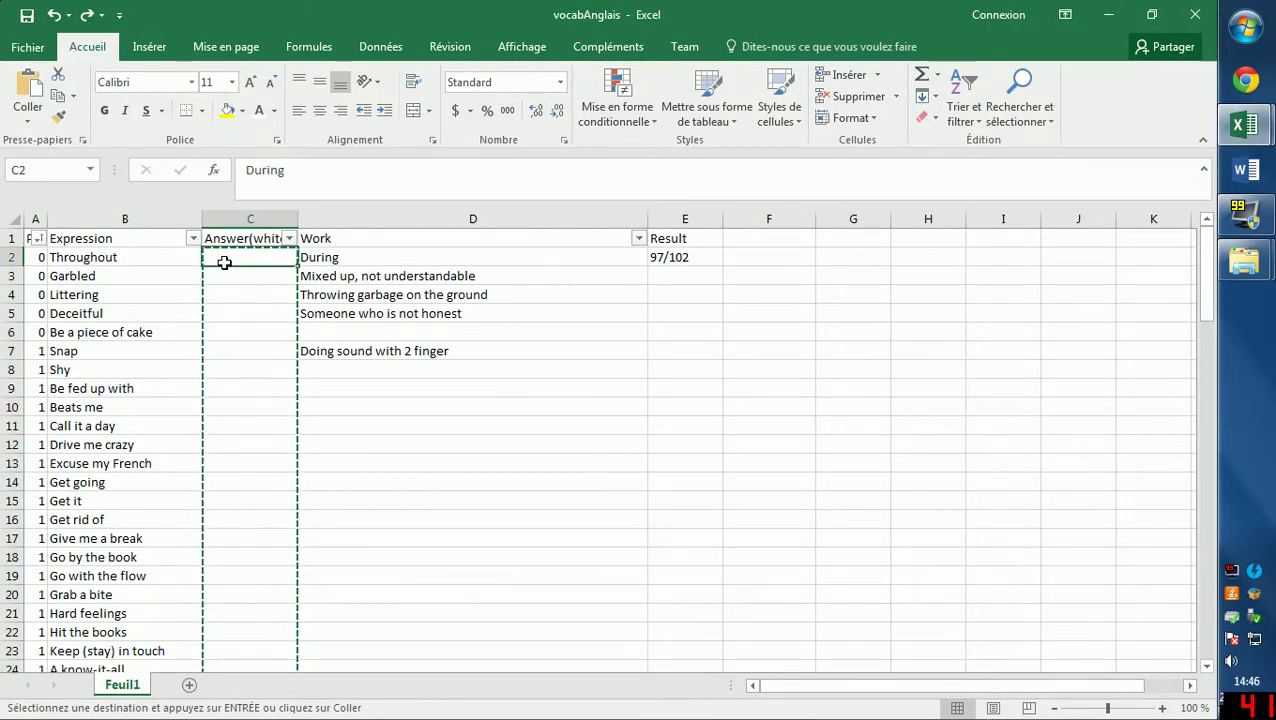
pyautogui.moveTo(236, 258)
pyautogui.mouseDown()
pyautogui.moveTo(220, 594)
pyautogui.moveTo(234, 630)
pyautogui.mouseUp()
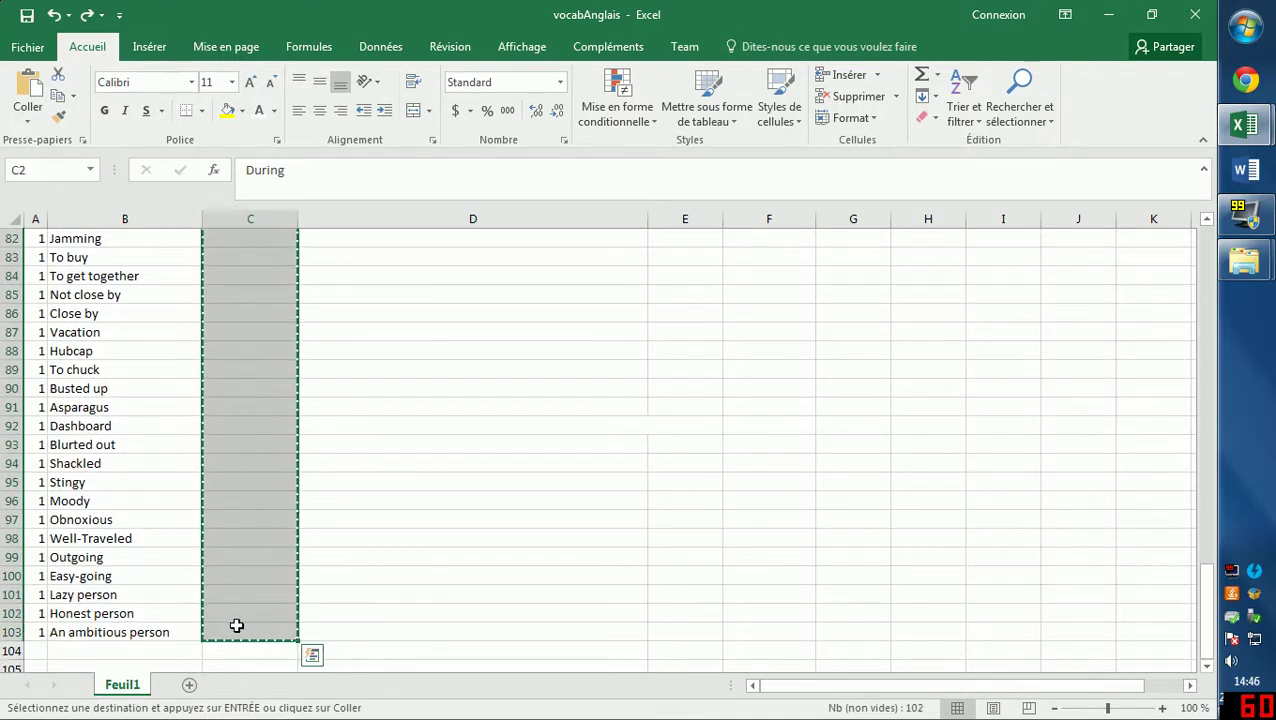
# Paste the copied answers into Classeur1 starting at C2 under Réponse en blanc.
pyautogui.click(369, 514)
pyautogui.moveTo(1243, 125)
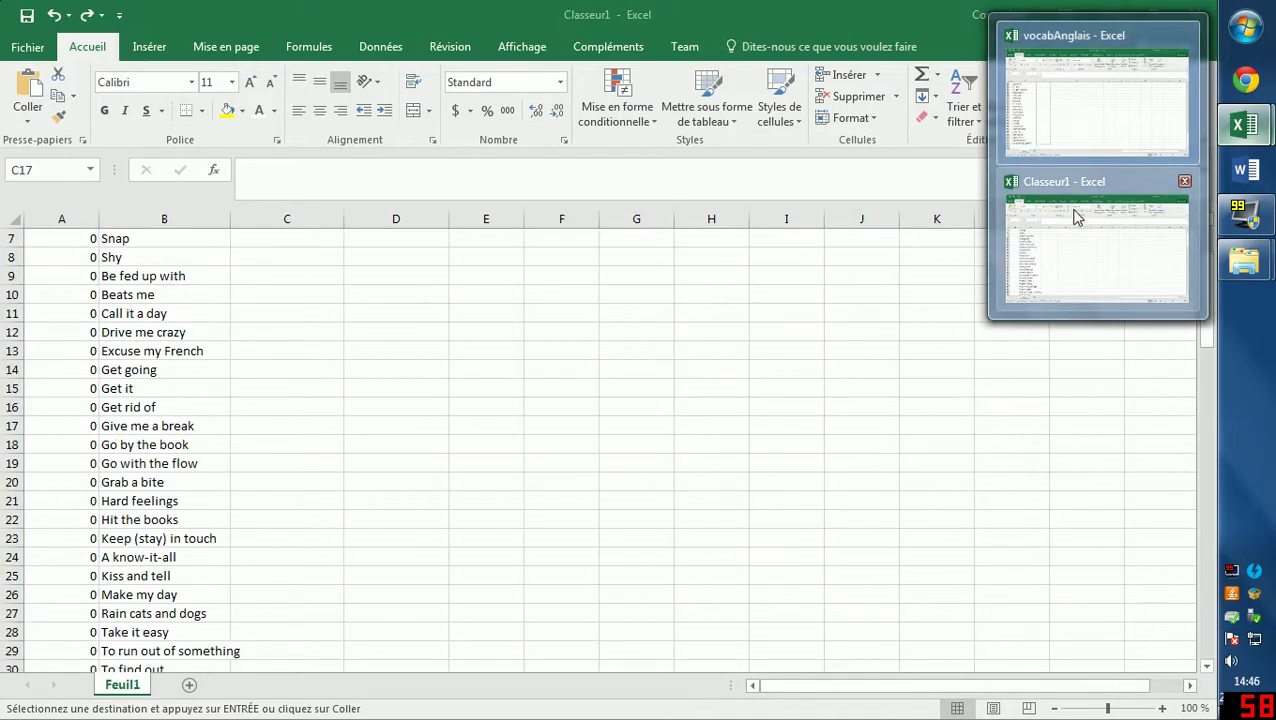
pyautogui.click(1077, 215)
pyautogui.click(285, 258)
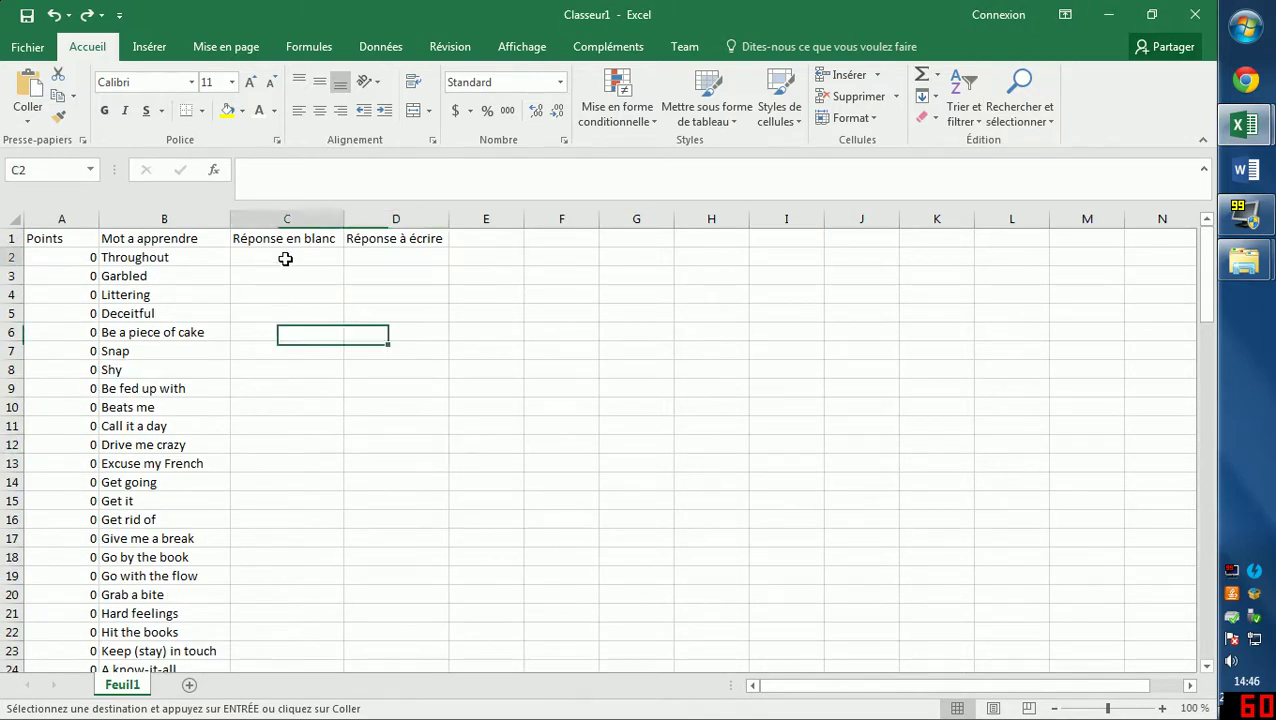
pyautogui.rightClick(286, 258)
pyautogui.click(324, 341)
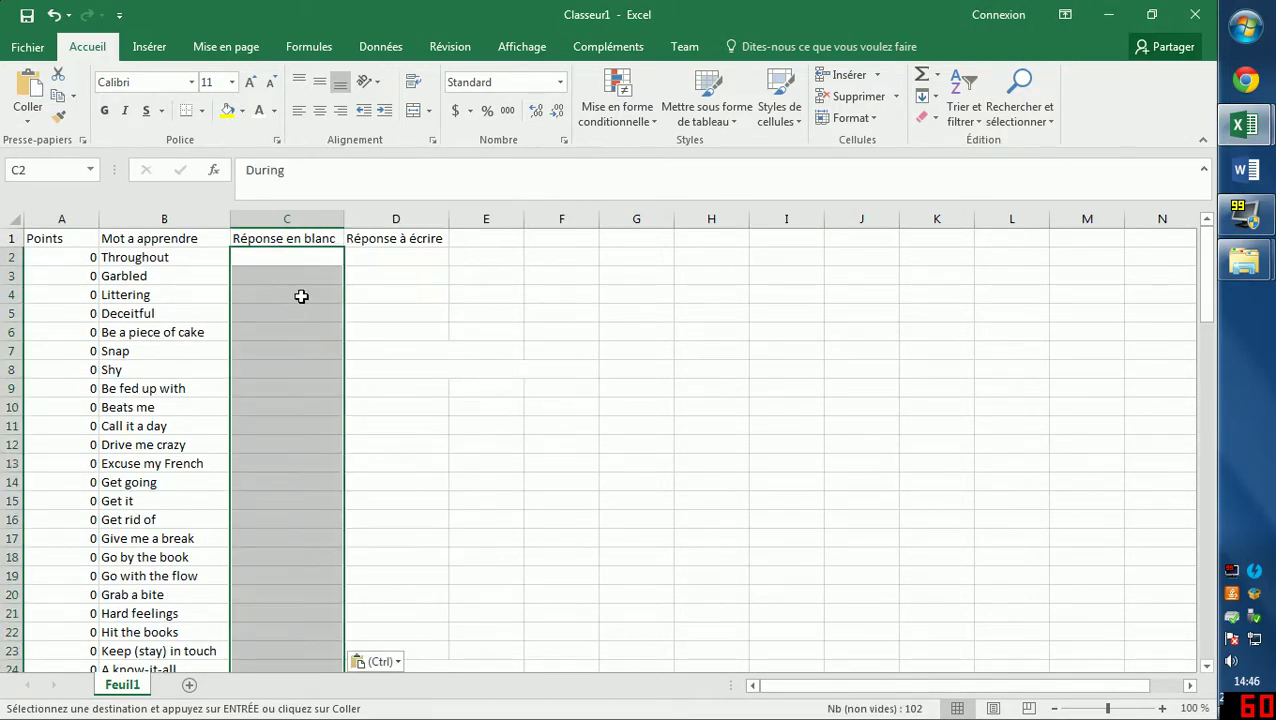
pyautogui.press('Down')
pyautogui.press('Down')
pyautogui.press('Down')
# Spot-check several pasted hidden answers in column C, such as During.
pyautogui.click(285, 445)
pyautogui.click(259, 593)
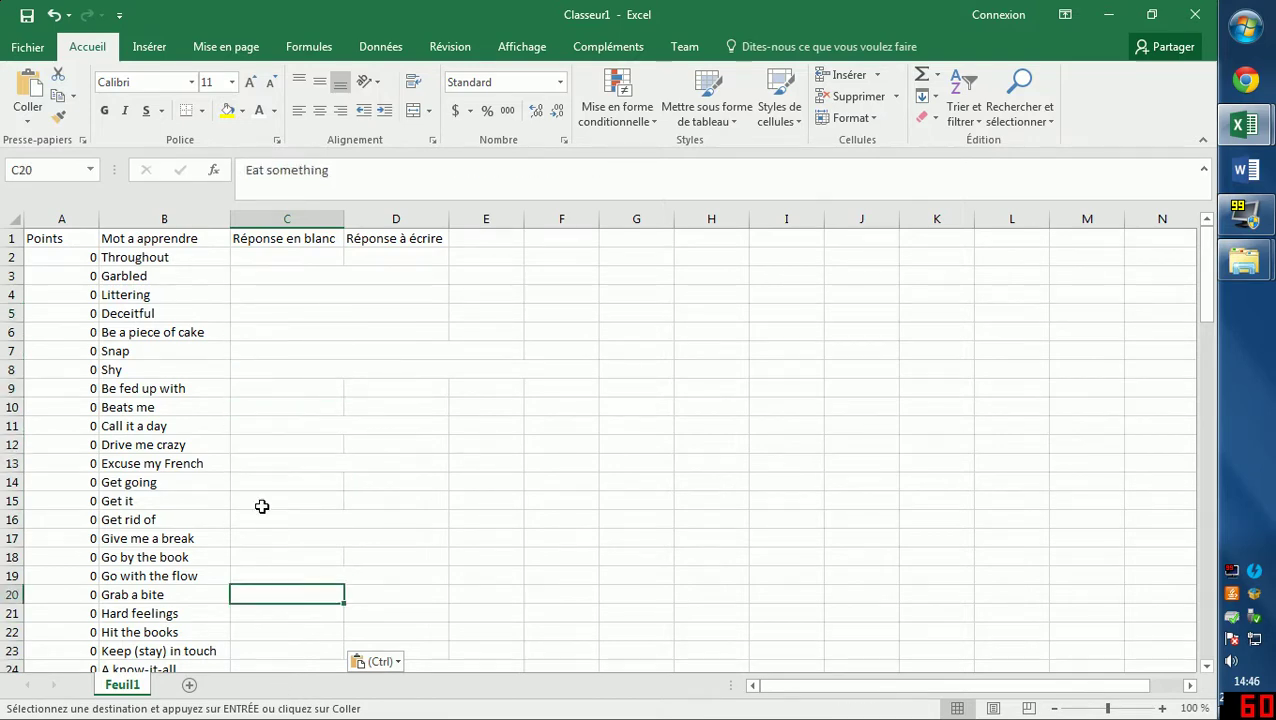
pyautogui.click(262, 505)
pyautogui.click(260, 328)
pyautogui.click(295, 280)
pyautogui.click(283, 256)
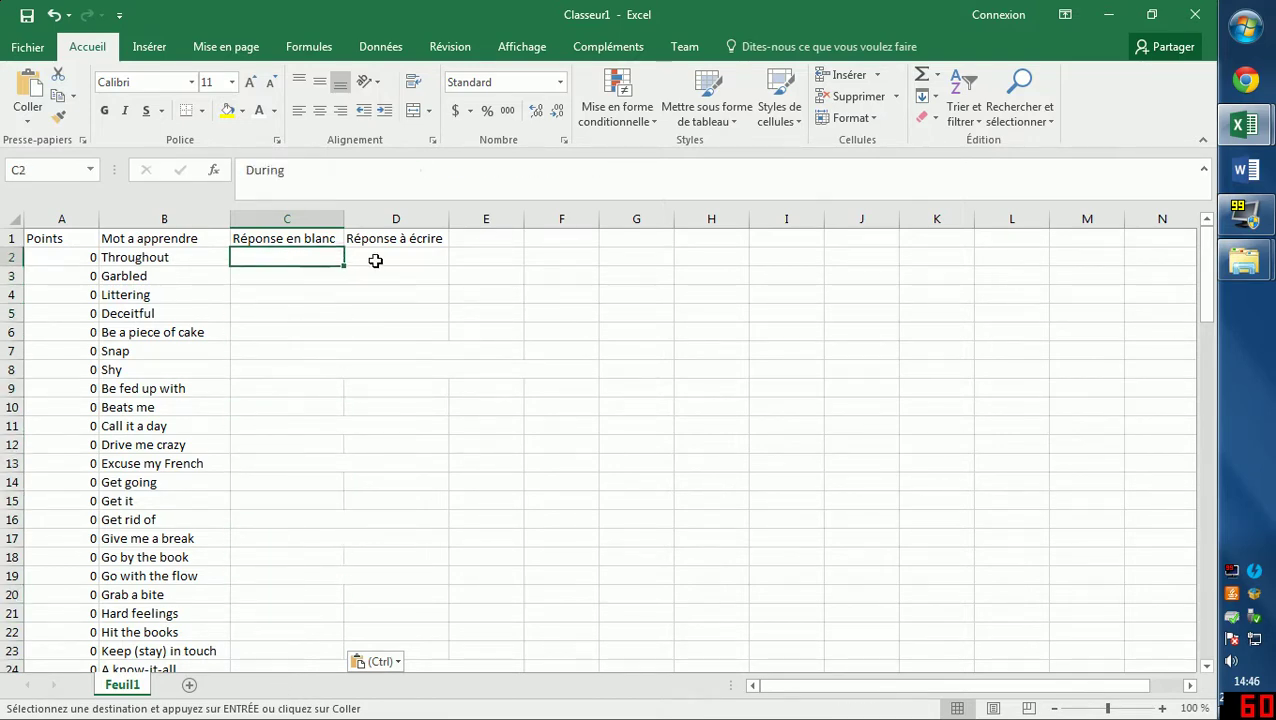
pyautogui.click(372, 259)
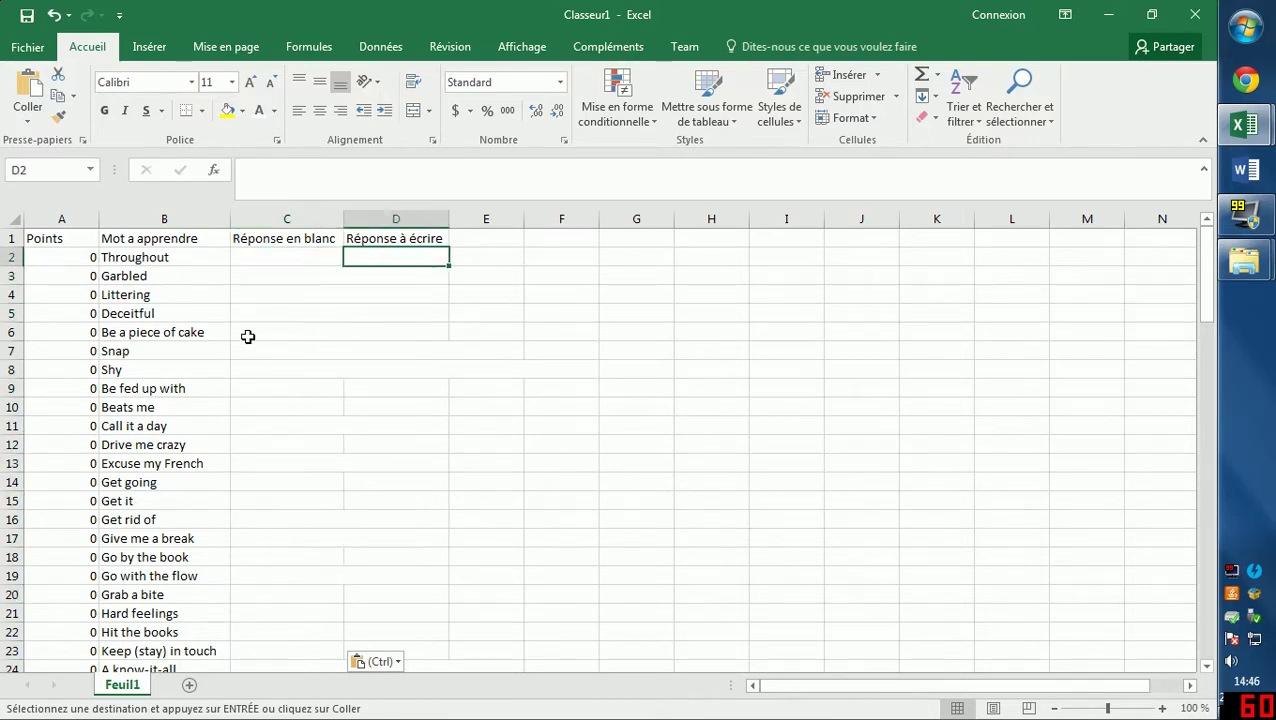
# Give Throughout 1, Littering 2, Shy 3 and Call it a day 4 points.
pyautogui.click(84, 258)
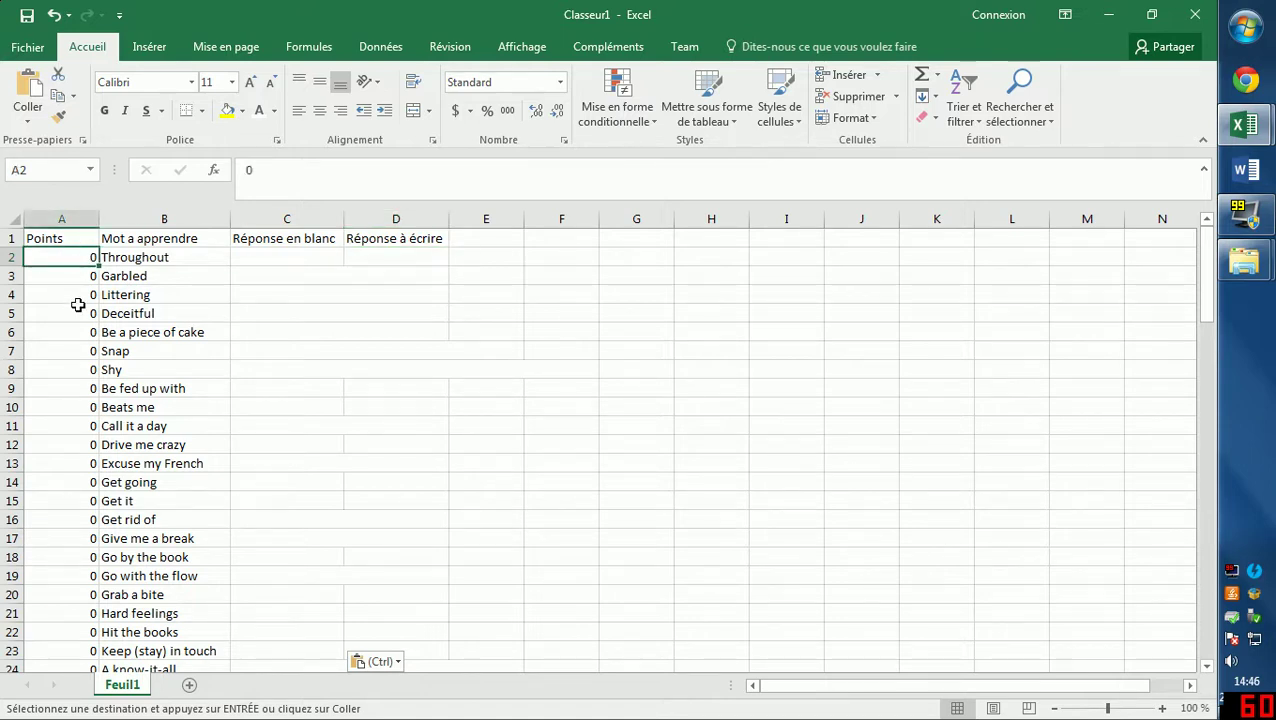
pyautogui.write('1')
pyautogui.click(79, 295)
pyautogui.write('2')
pyautogui.click(80, 369)
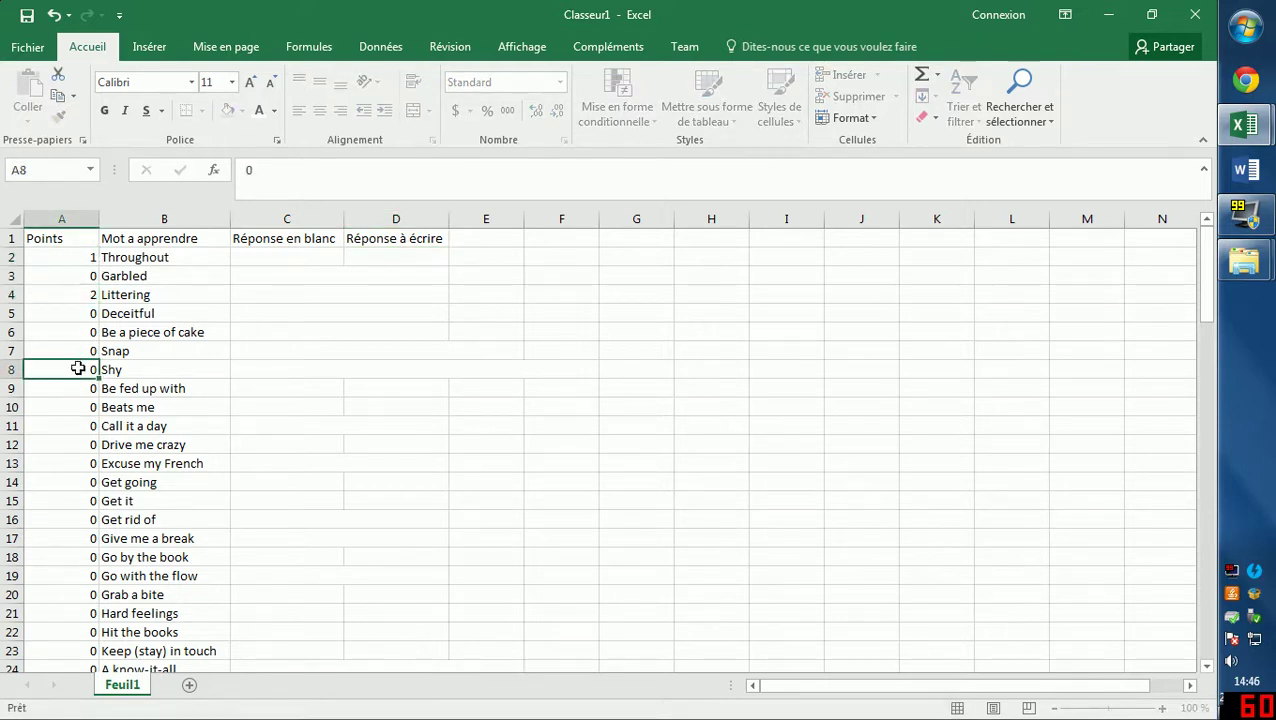
pyautogui.write('3')
pyautogui.click(80, 426)
pyautogui.write('4')
# Give Give me a break 5, Hard feelings 7 and Make my day 9 points, then select headers A1:D1.
pyautogui.click(84, 538)
pyautogui.write('5')
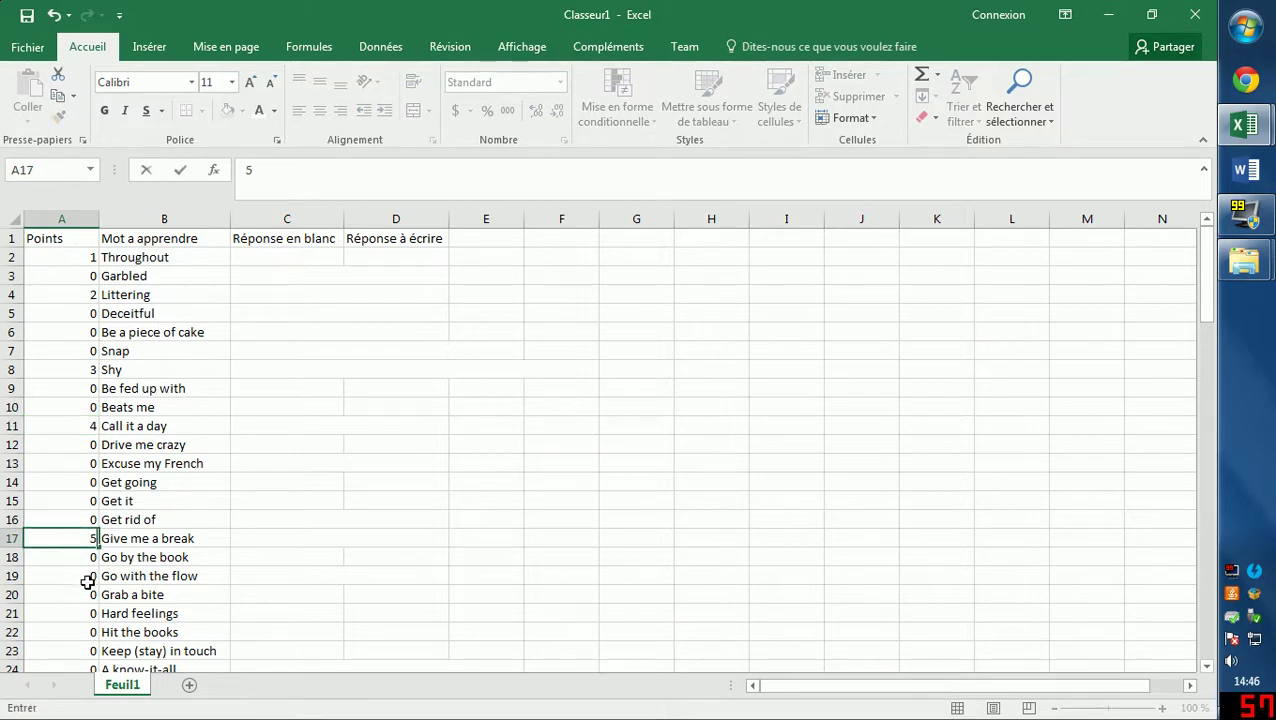
pyautogui.click(79, 613)
pyautogui.write('7')
pyautogui.scroll(-2, 79, 633)
pyautogui.click(80, 594)
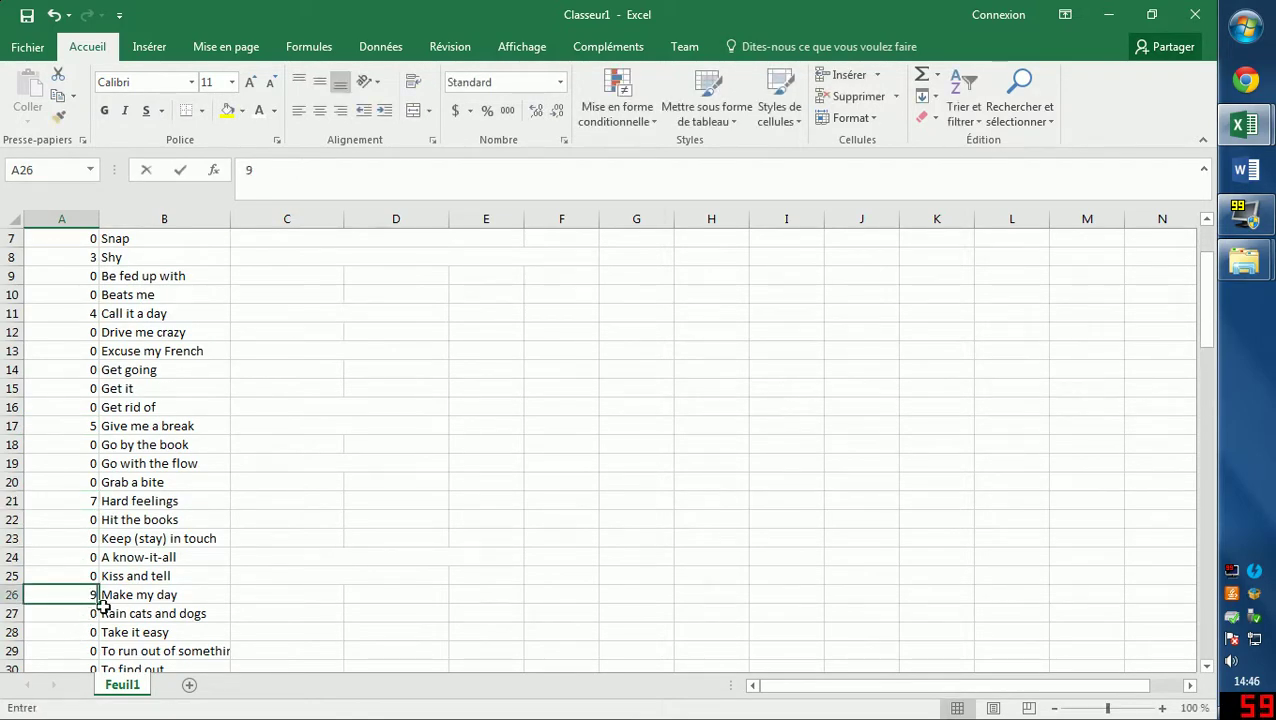
pyautogui.click(150, 486)
pyautogui.scroll(2, 148, 448)
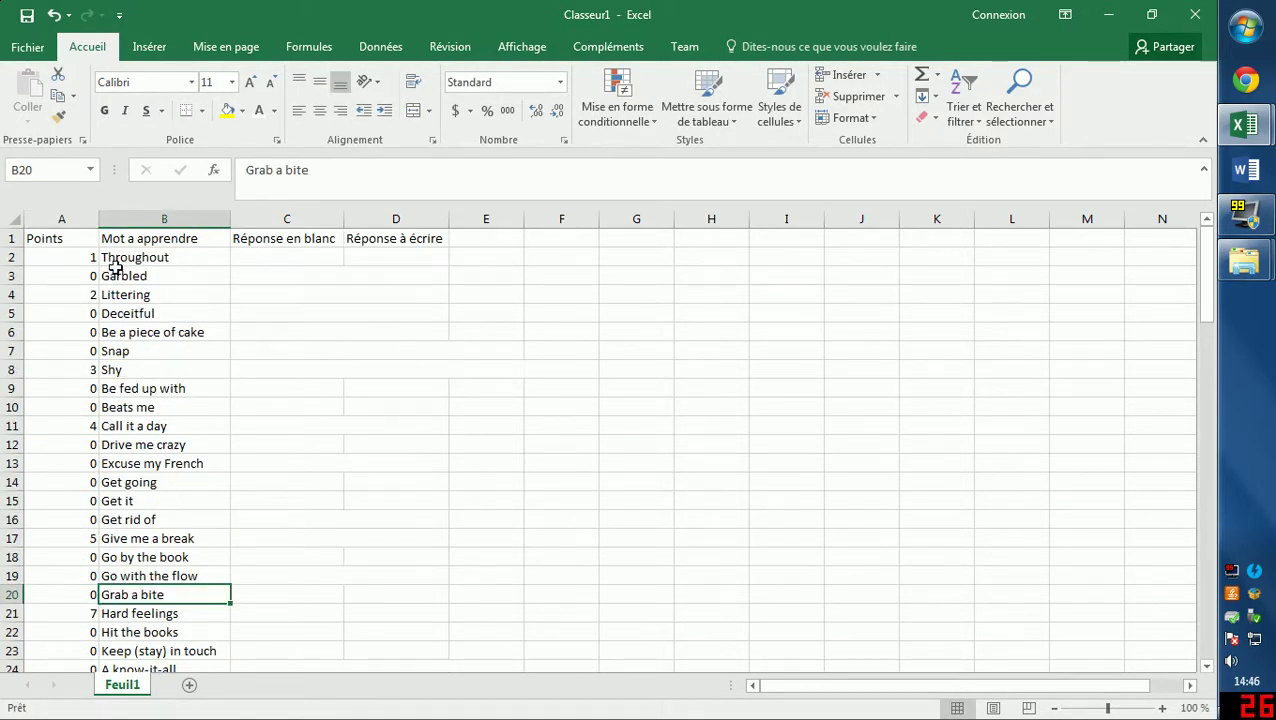
pyautogui.click(60, 237)
pyautogui.moveTo(55, 237); pyautogui.dragTo(395, 238)
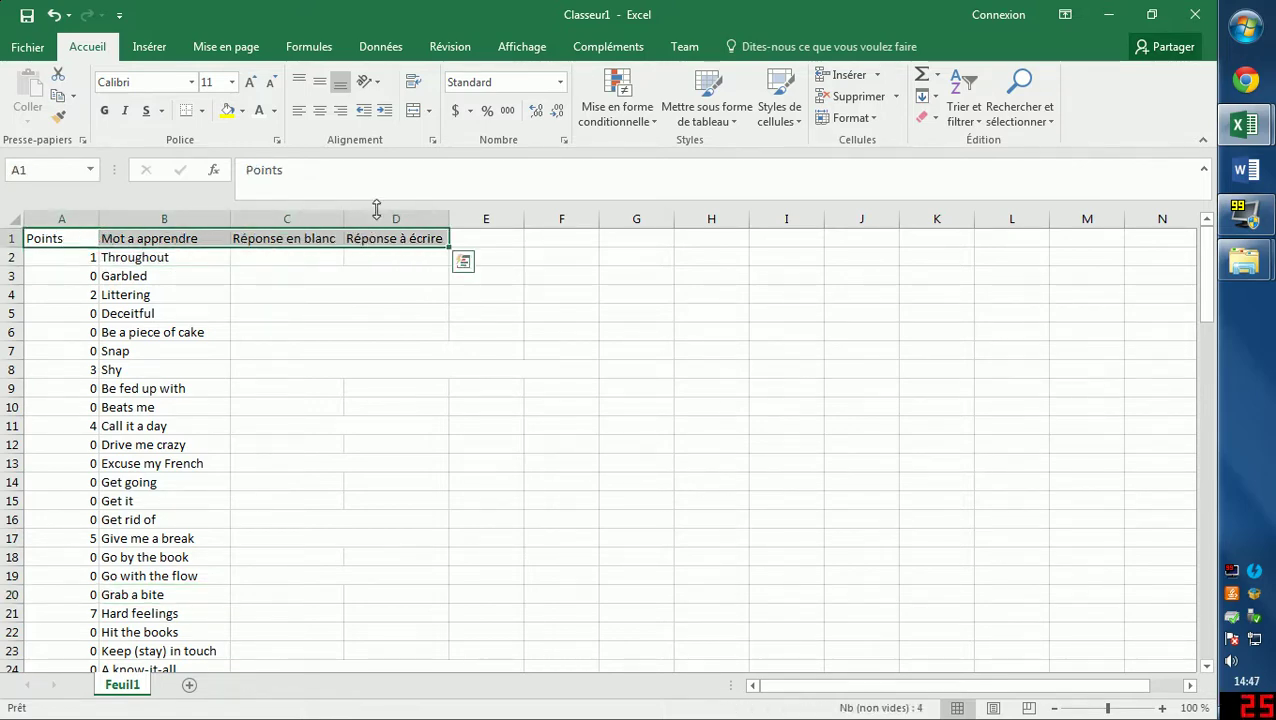
# Turn on Filtrer for the header row and sort Points from smallest to largest.
pyautogui.click(380, 47)
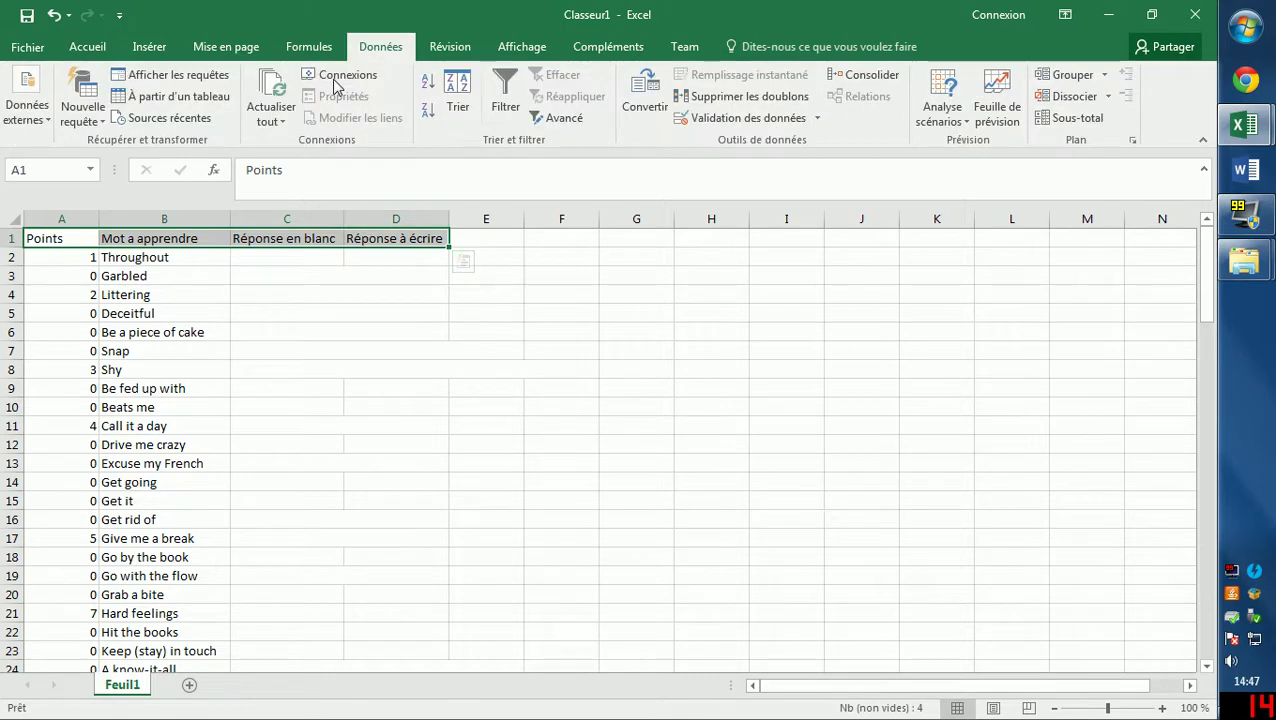
pyautogui.click(506, 88)
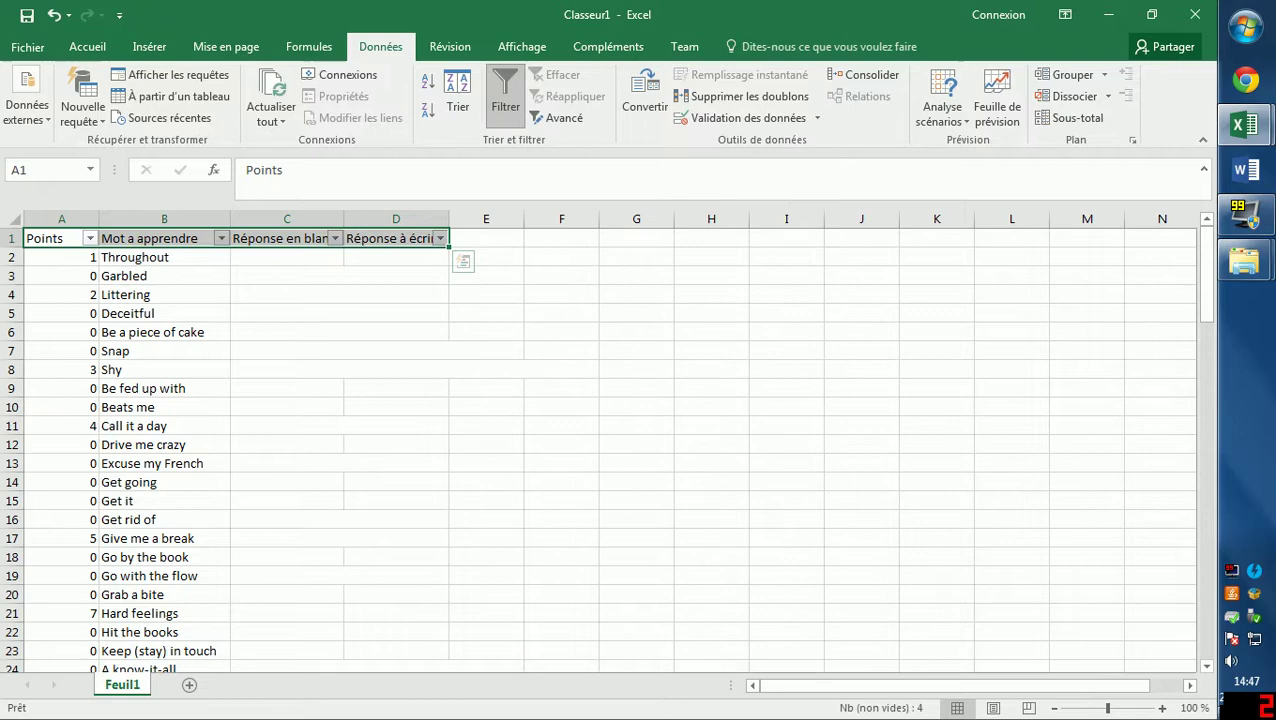
pyautogui.click(145, 238)
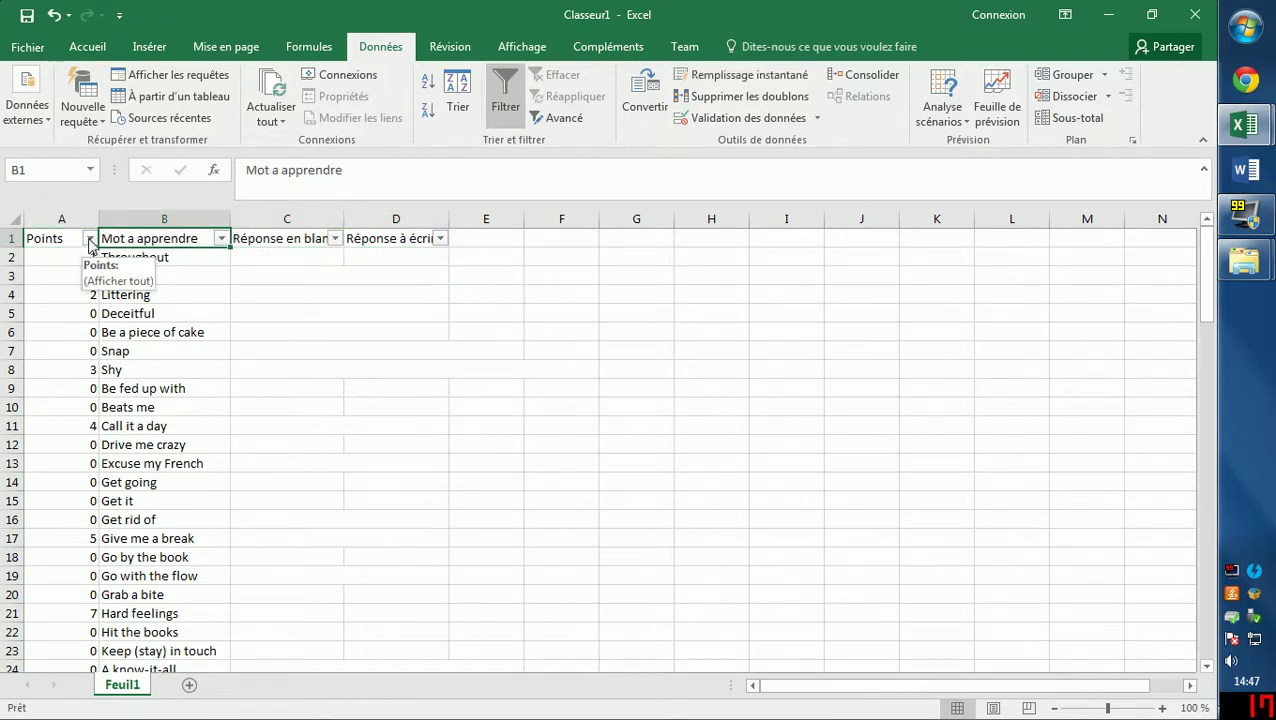
pyautogui.click(89, 240)
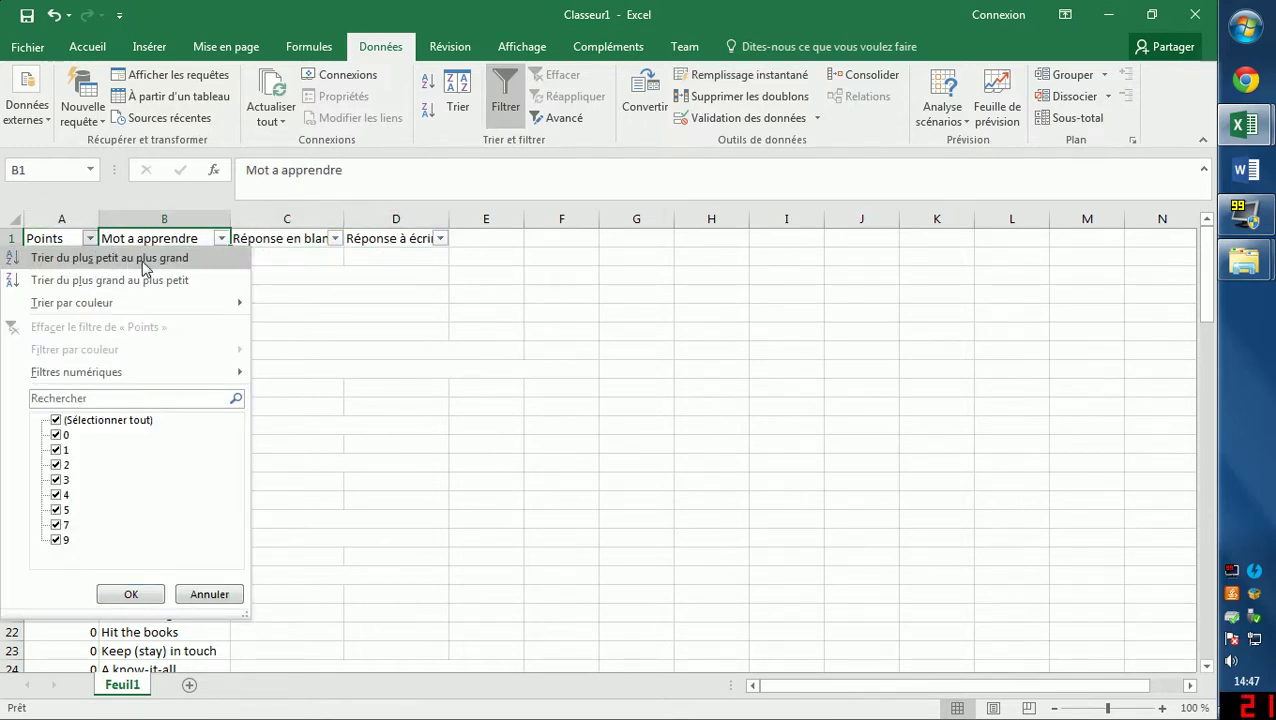
pyautogui.click(132, 259)
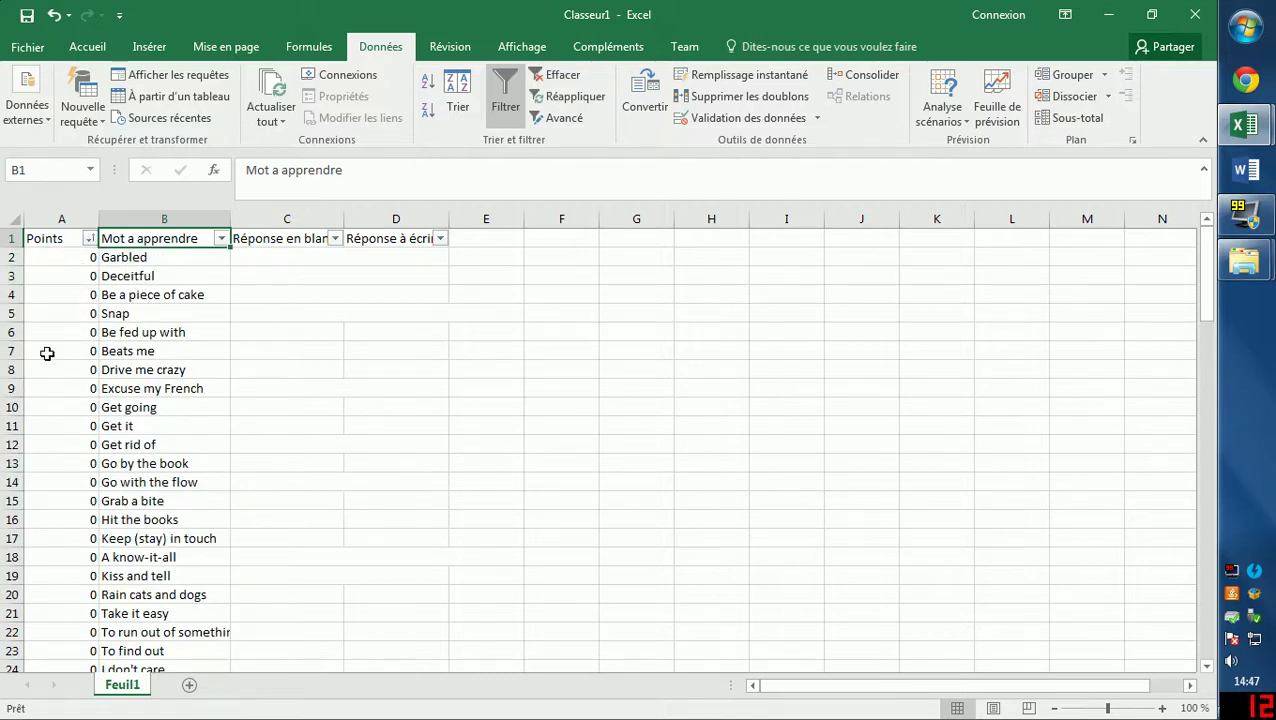
pyautogui.click(361, 259)
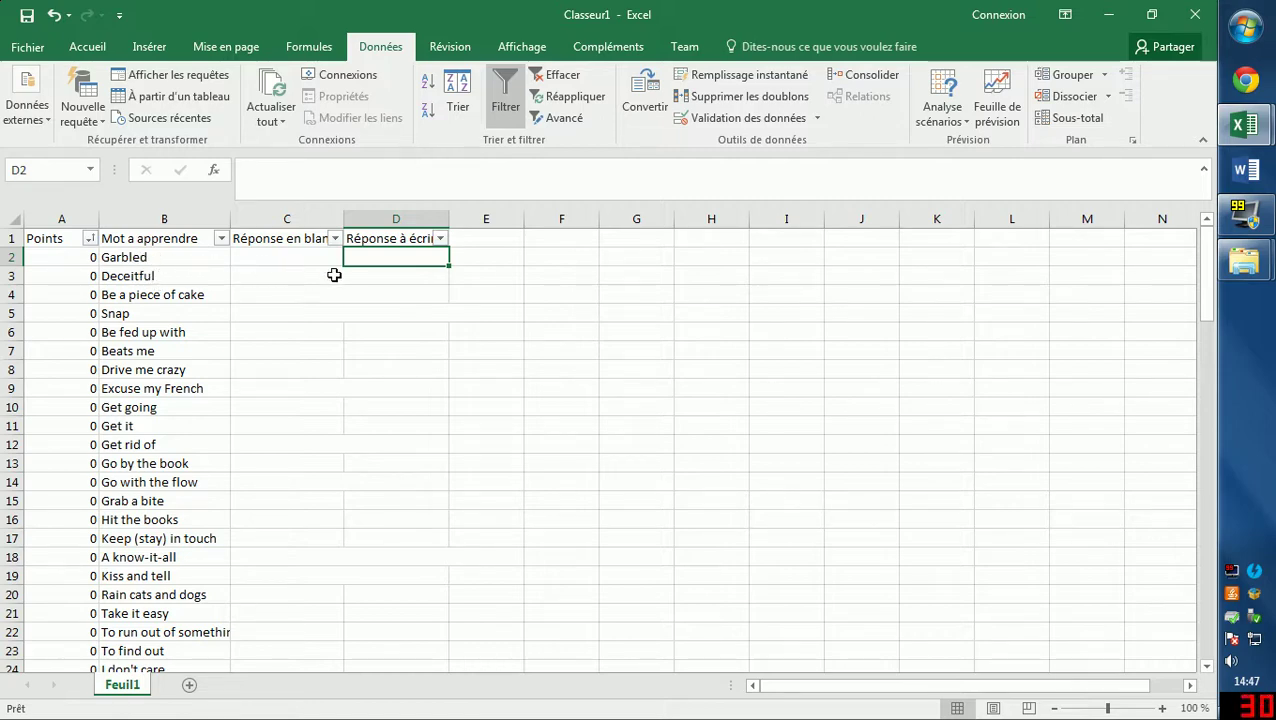
# Close Classeur1 choosing Ne pas enregistrer, then close the remaining Excel workbook.
pyautogui.click(273, 348)
pyautogui.click(150, 276)
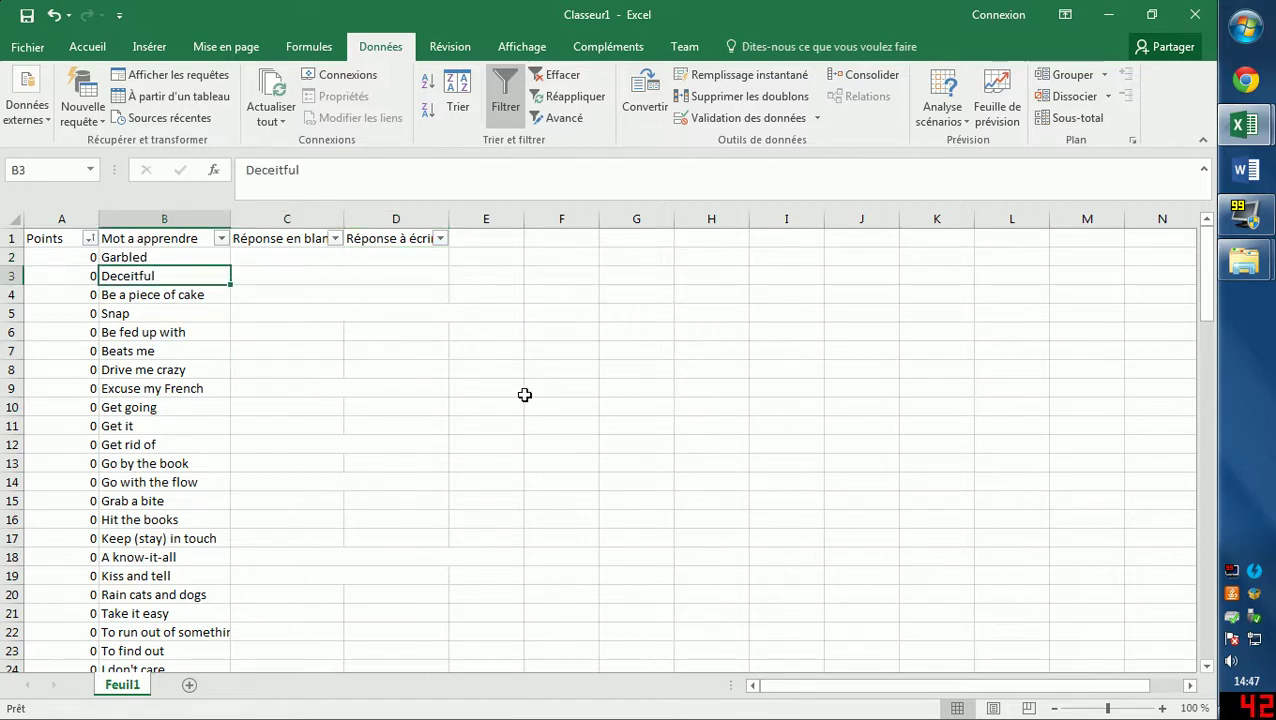
pyautogui.click(492, 301)
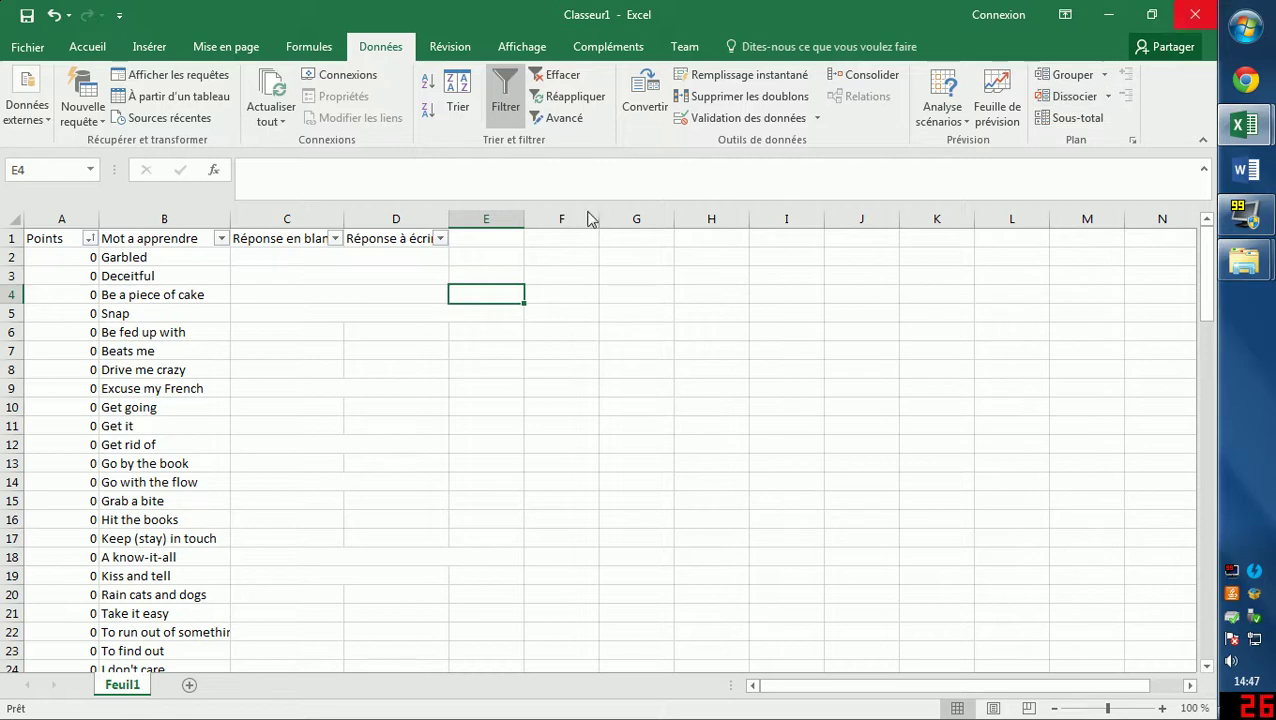
pyautogui.click(1196, 15)
pyautogui.click(608, 393)
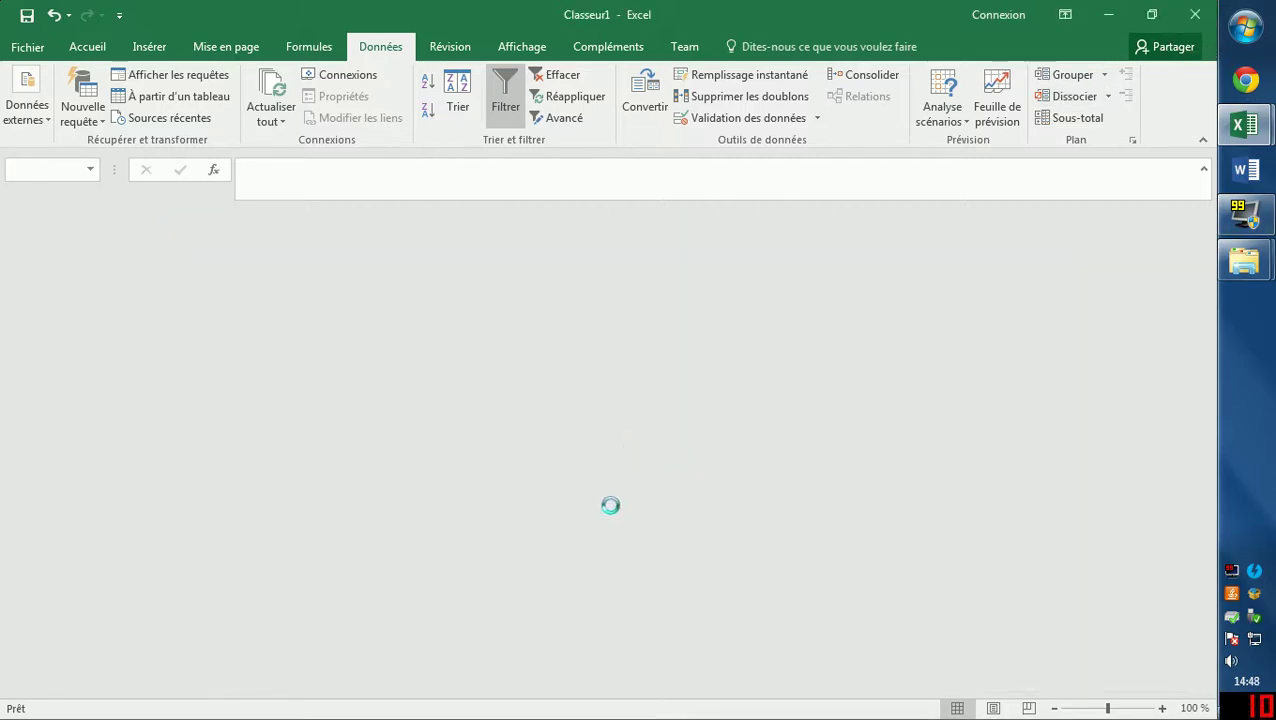
pyautogui.click(1196, 14)
# Discard changes, browse Cours 911 > #recherche d'emploi > Test d'embauche CCSC > Preparation, and open TerritoireDesservi.
pyautogui.click(610, 405)
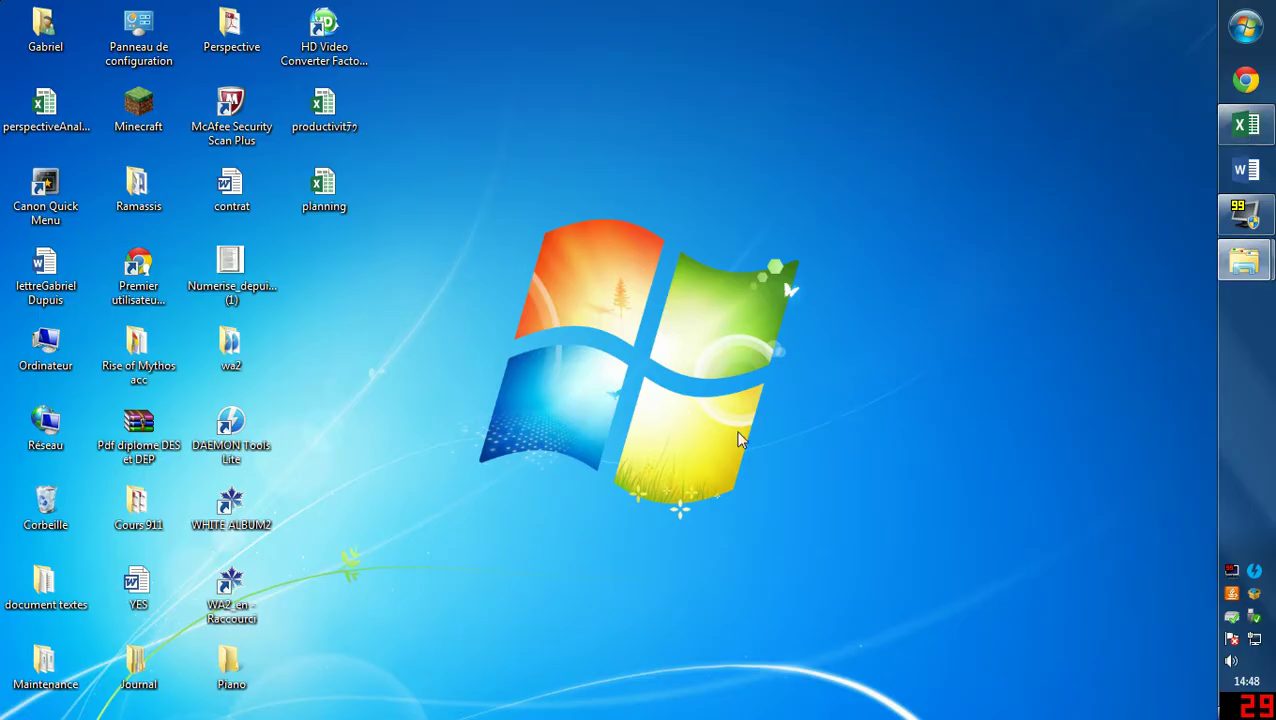
pyautogui.doubleClick(138, 505)
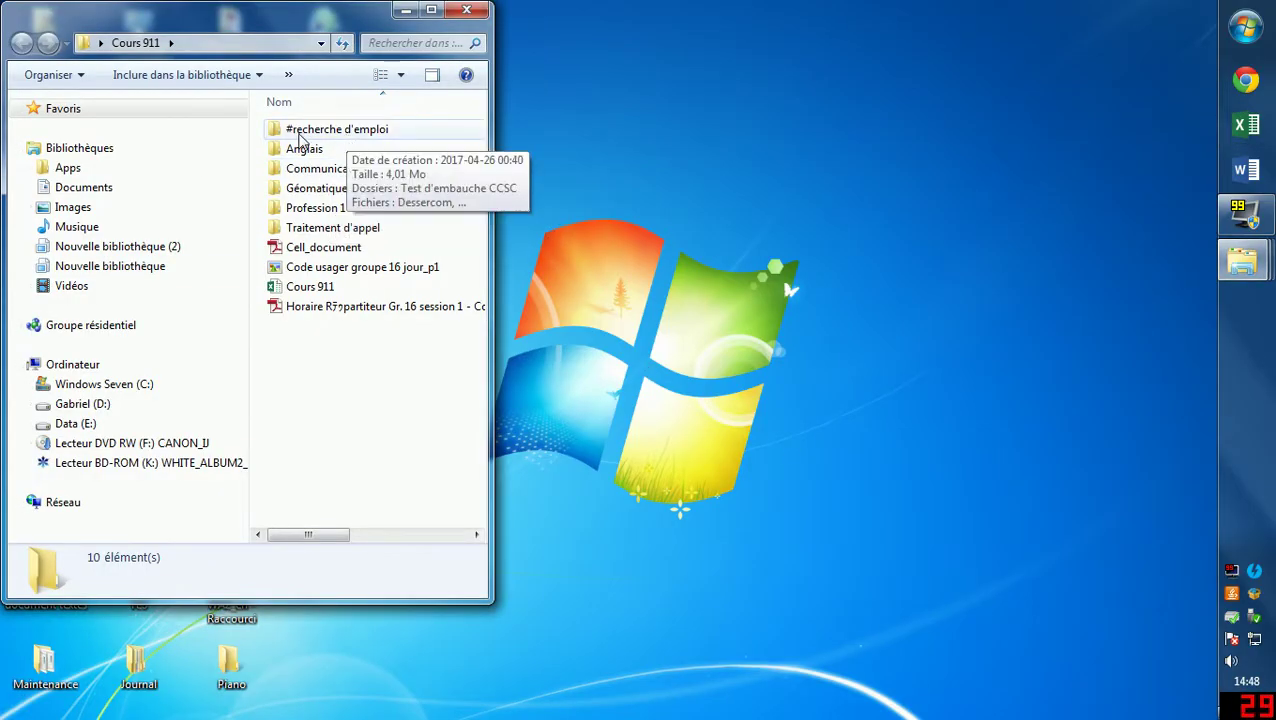
pyautogui.doubleClick(318, 131)
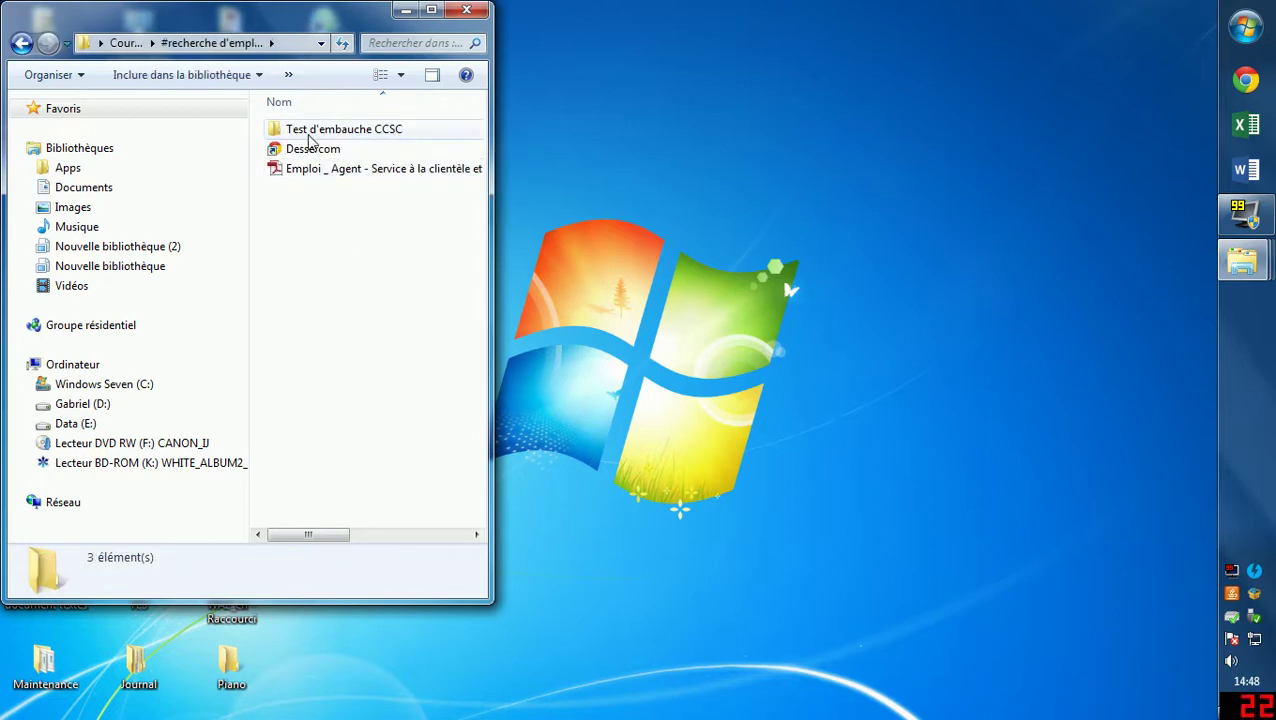
pyautogui.doubleClick(314, 140)
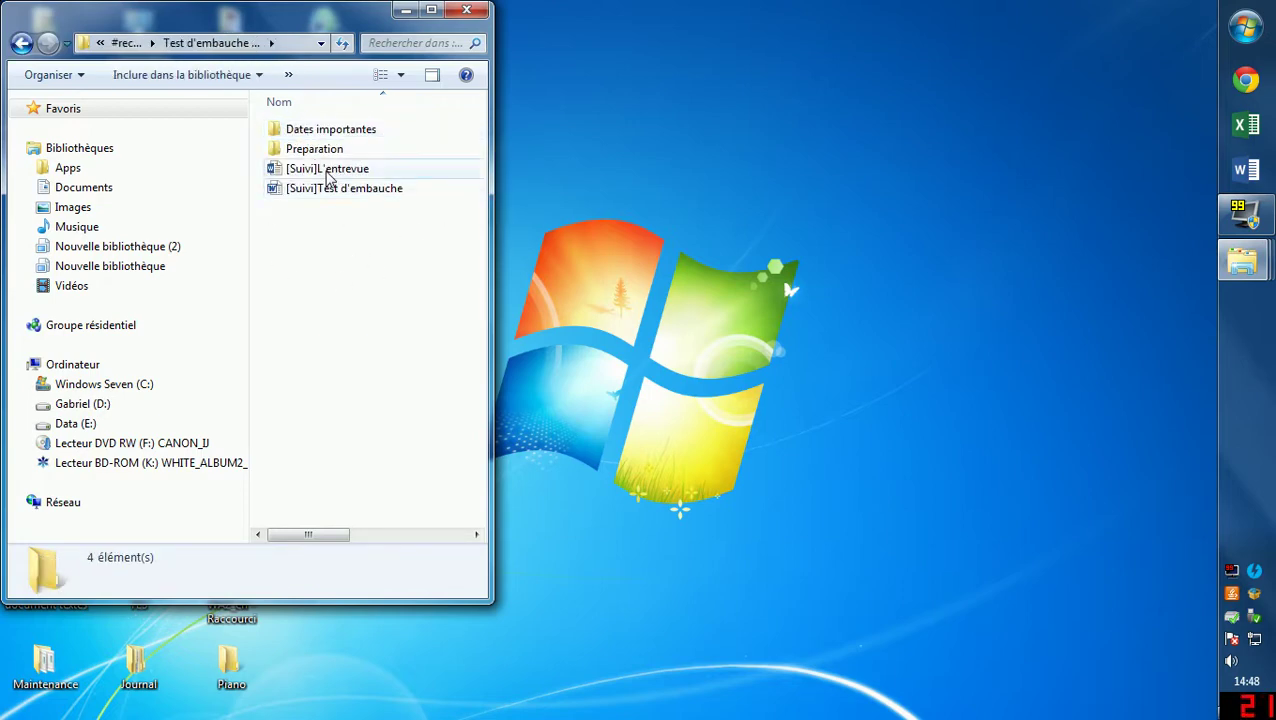
pyautogui.doubleClick(305, 150)
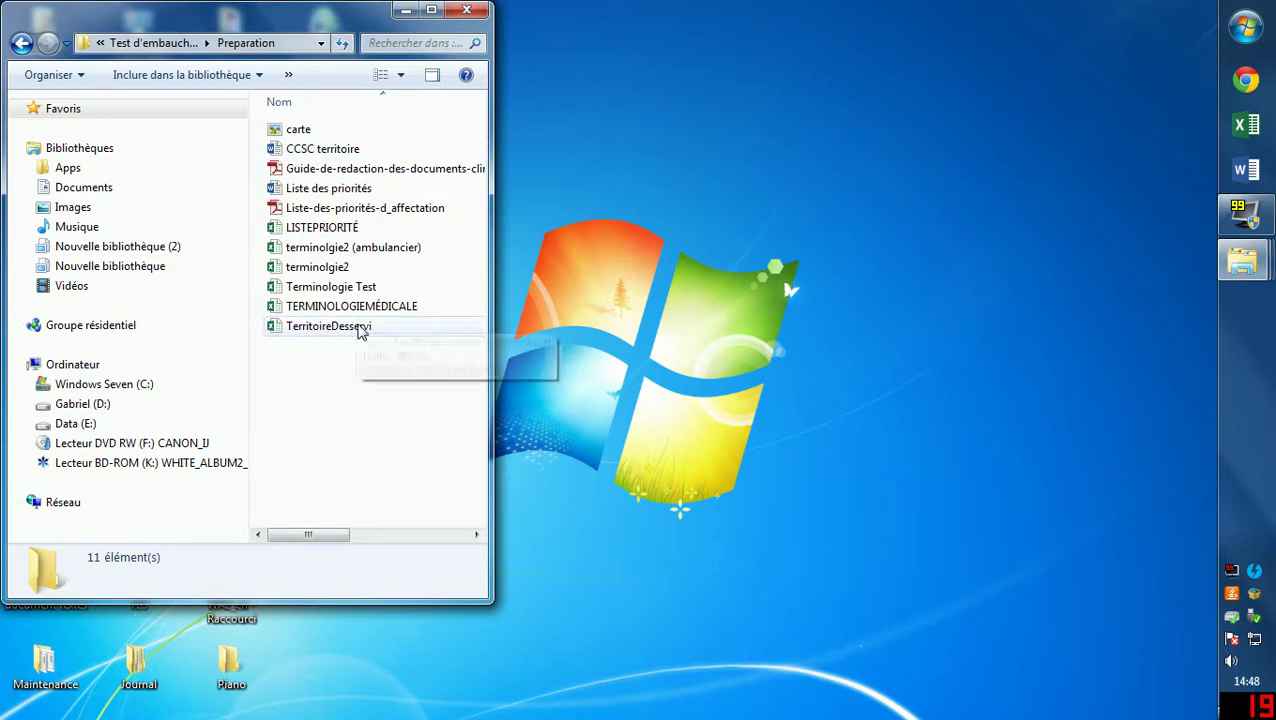
pyautogui.doubleClick(337, 336)
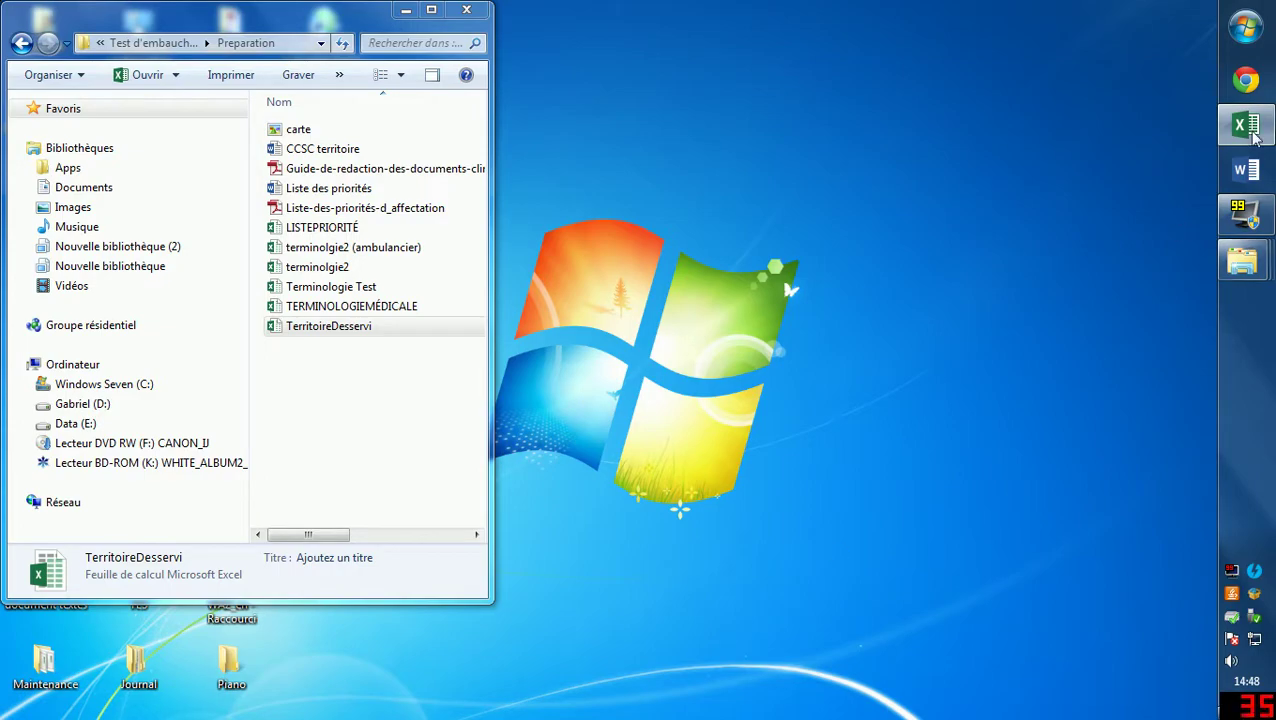
# Bring TerritoireDesservi back, open the Villes Pratique sheet and inspect Roberval in L13.
pyautogui.click(1256, 127)
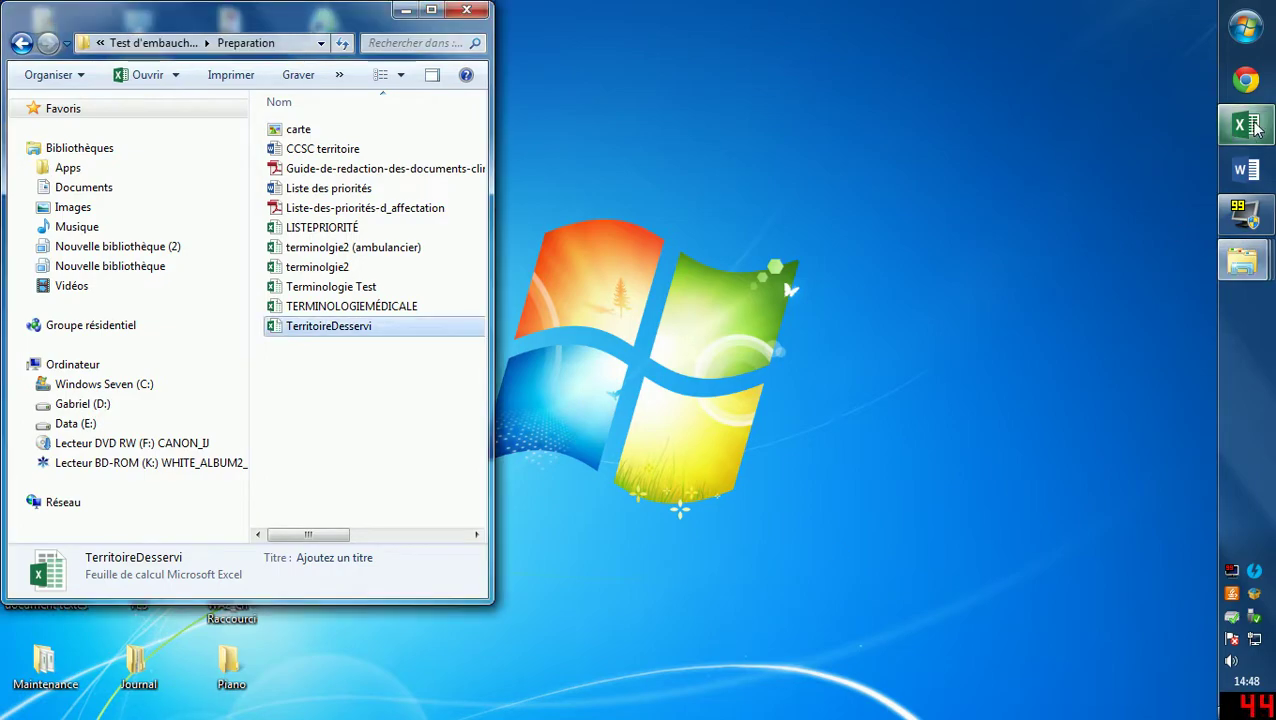
pyautogui.click(1256, 127)
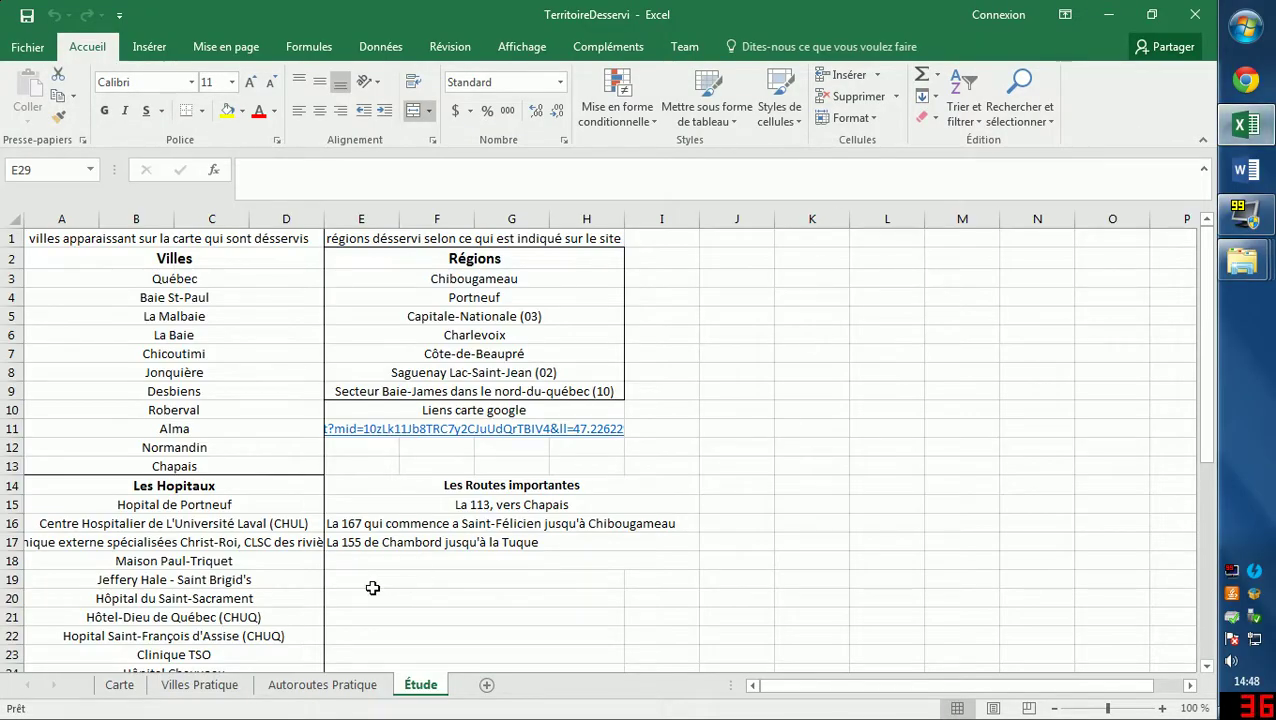
pyautogui.click(199, 685)
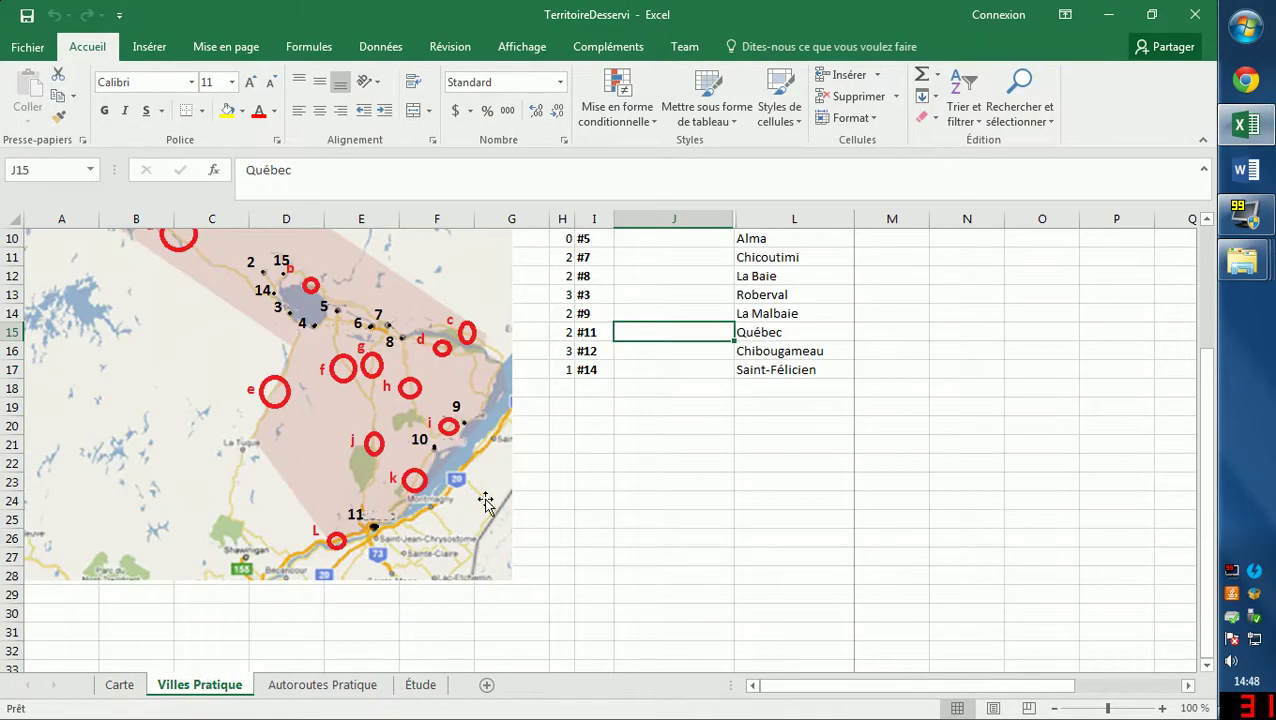
pyautogui.scroll(2, 540, 497)
pyautogui.scroll(1, 540, 497)
pyautogui.scroll(-1, 556, 474)
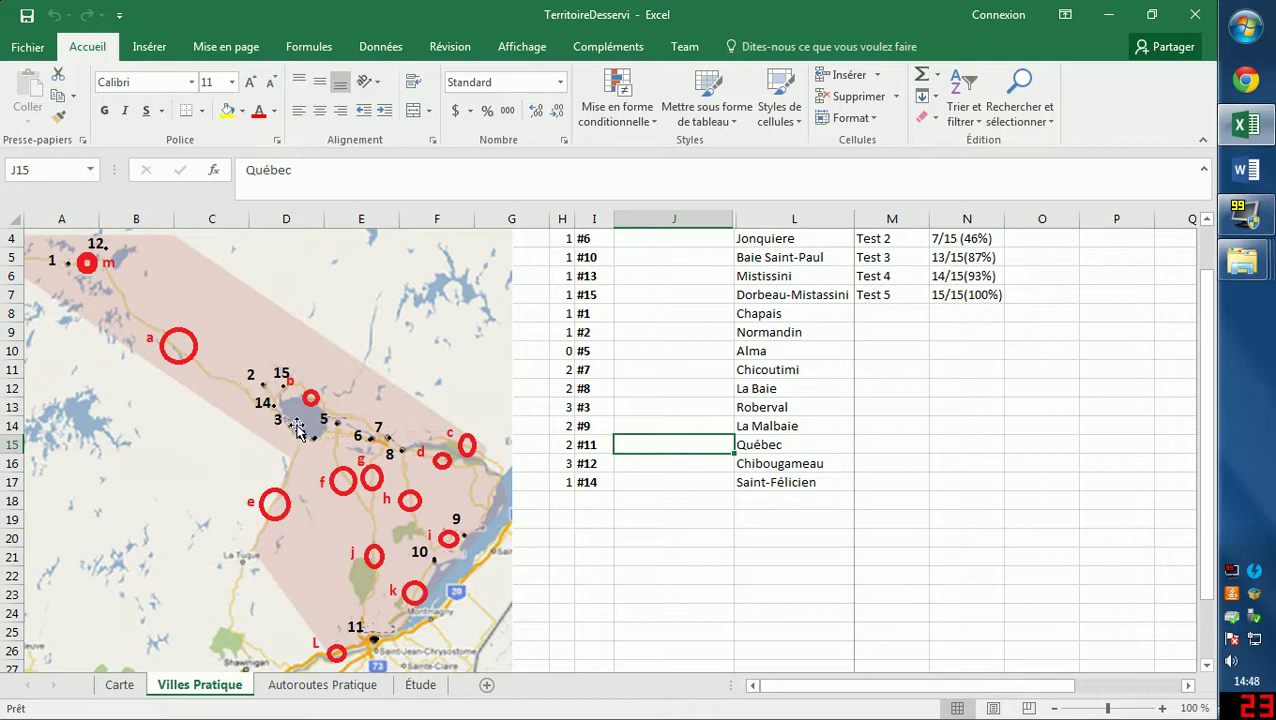
pyautogui.click(790, 411)
pyautogui.scroll(1, 707, 359)
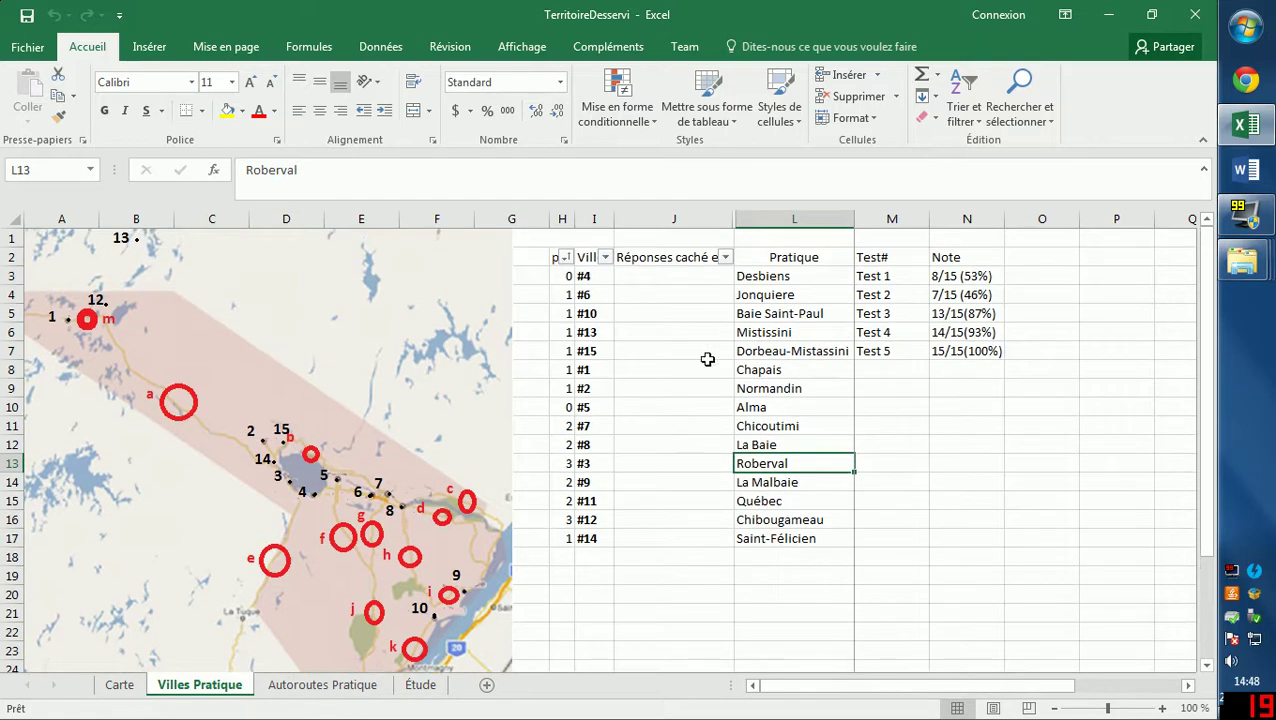
pyautogui.scroll(-1, 717, 443)
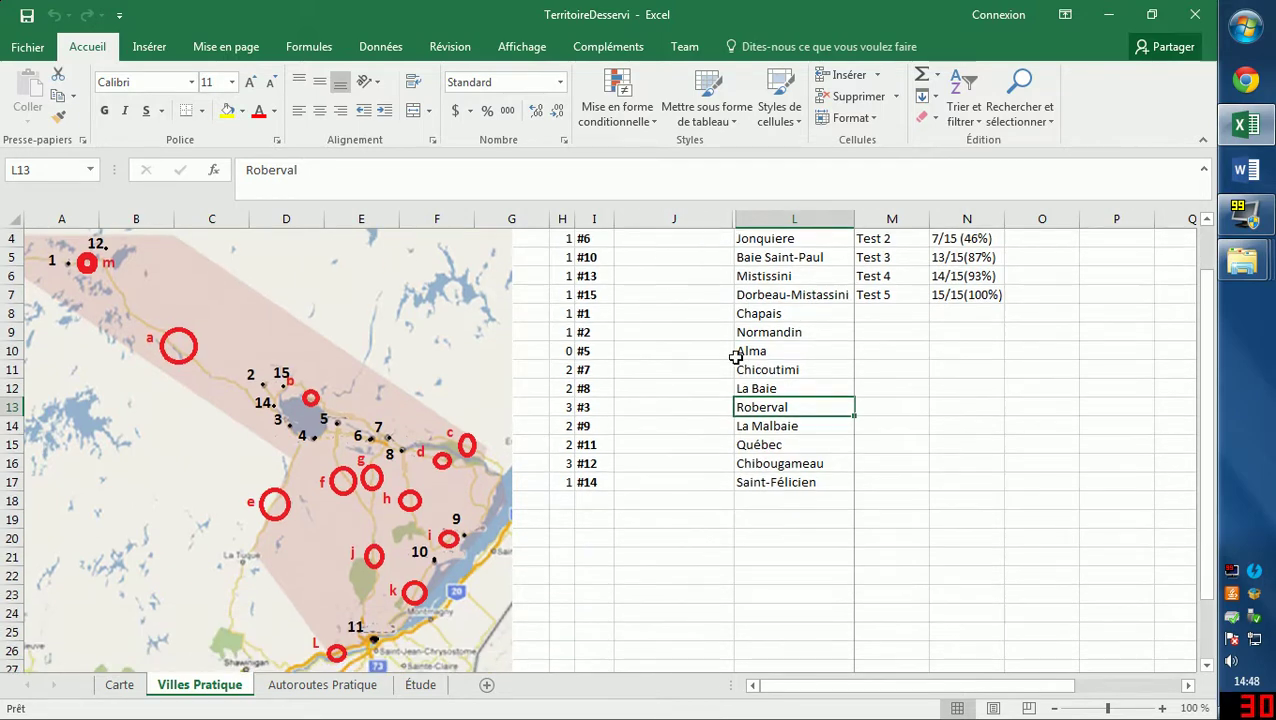
pyautogui.scroll(1, 650, 290)
# Reveal the hidden answer in J3 beside entry #4, then close the workbook.
pyautogui.click(586, 279)
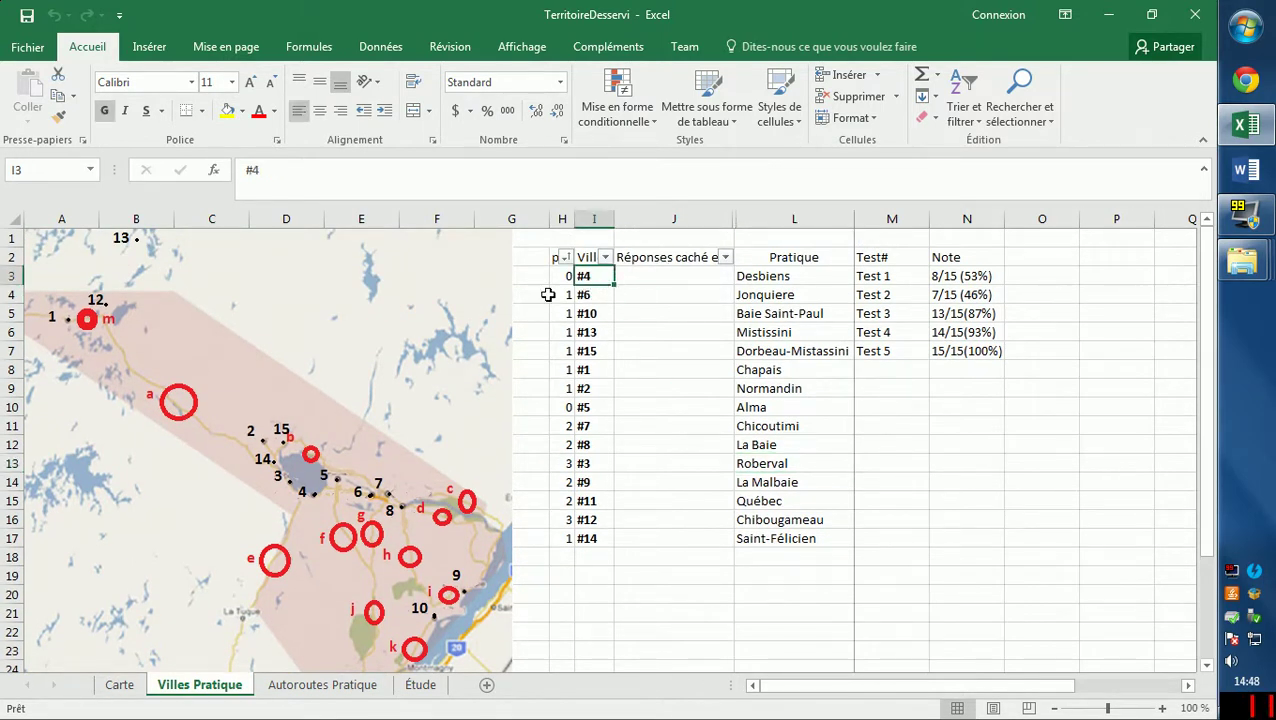
pyautogui.click(652, 278)
pyautogui.scroll(-1, 305, 330)
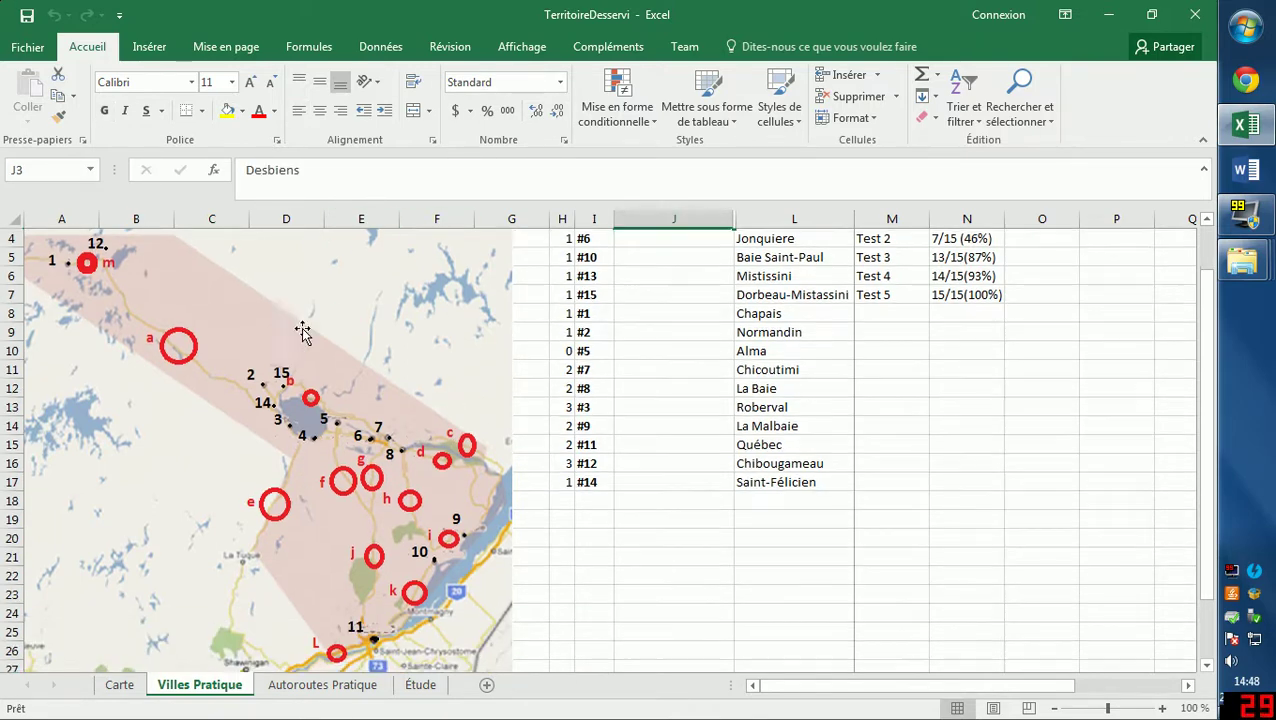
pyautogui.scroll(1, 342, 464)
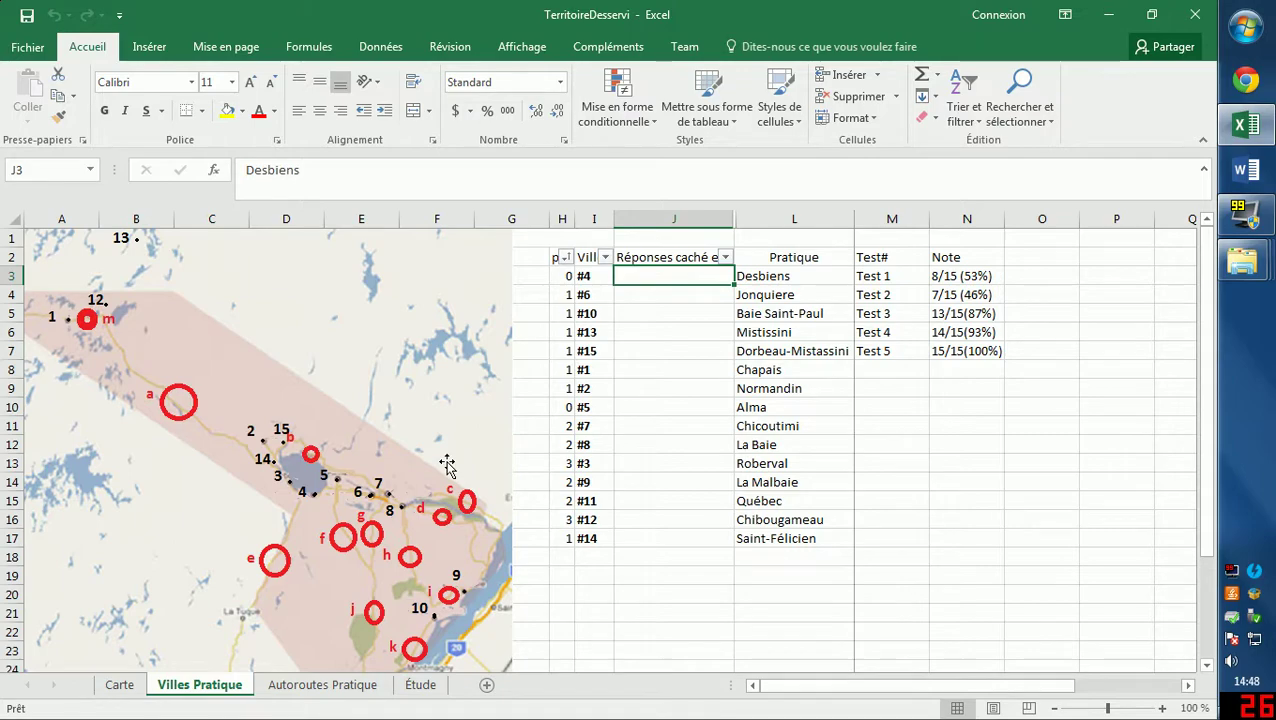
pyautogui.scroll(-1, 443, 465)
pyautogui.scroll(1, 441, 466)
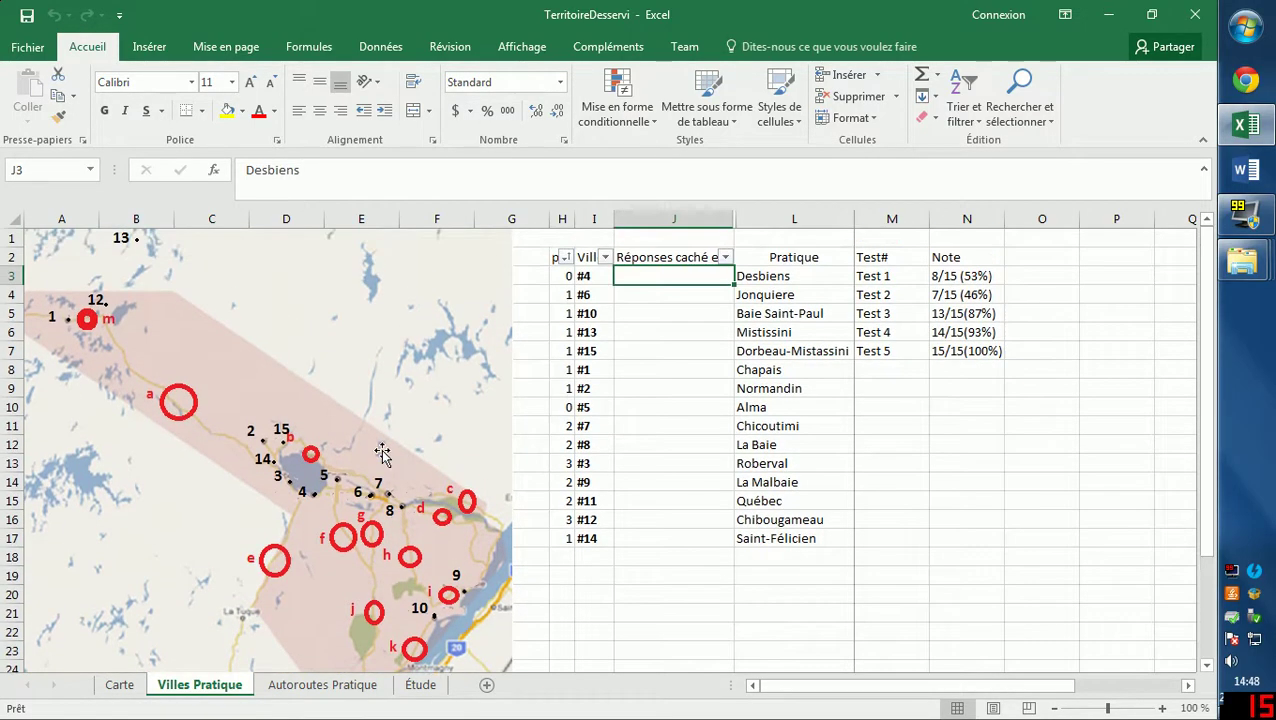
pyautogui.scroll(-3, 284, 480)
pyautogui.scroll(3, 284, 480)
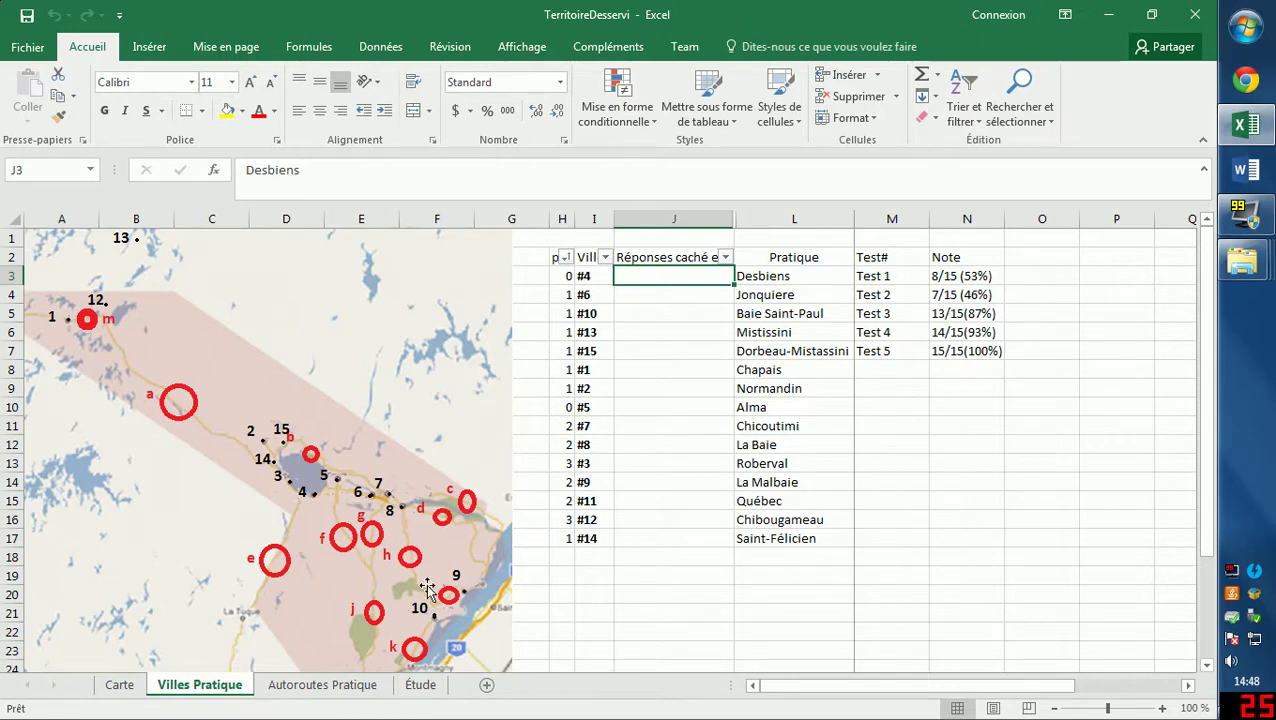
pyautogui.click(902, 578)
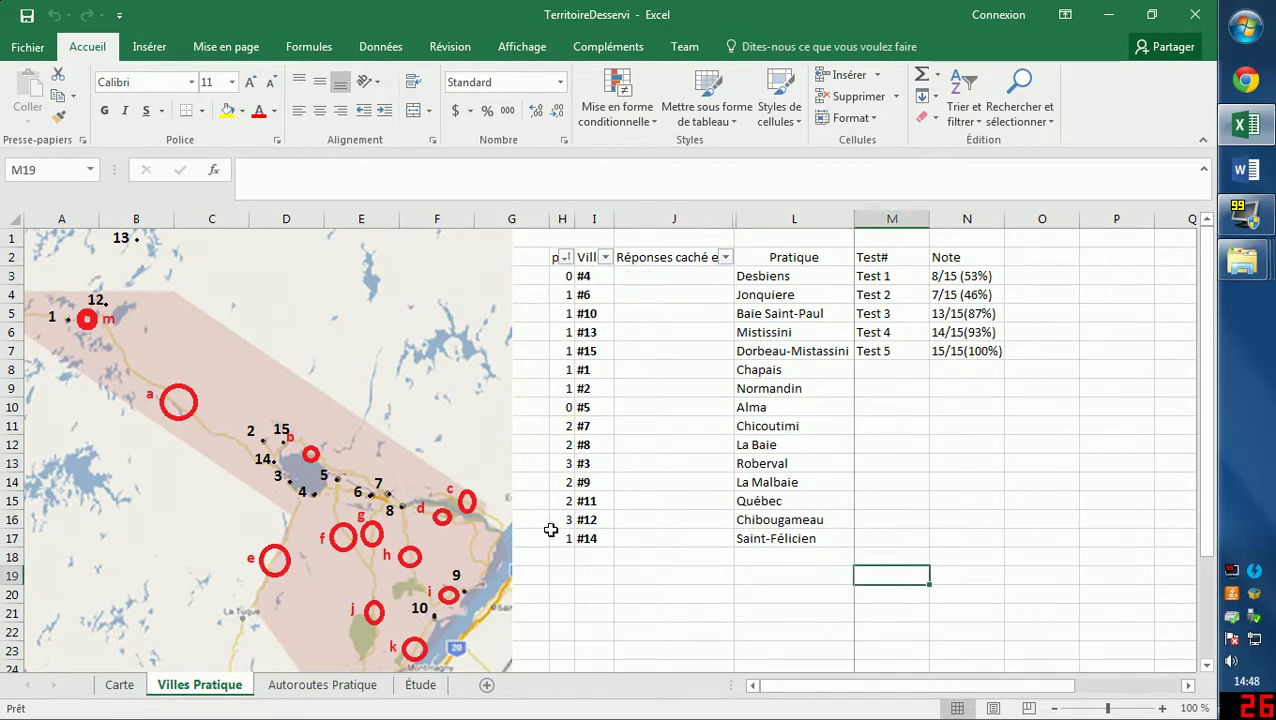
pyautogui.scroll(-1, 550, 528)
pyautogui.scroll(1, 420, 540)
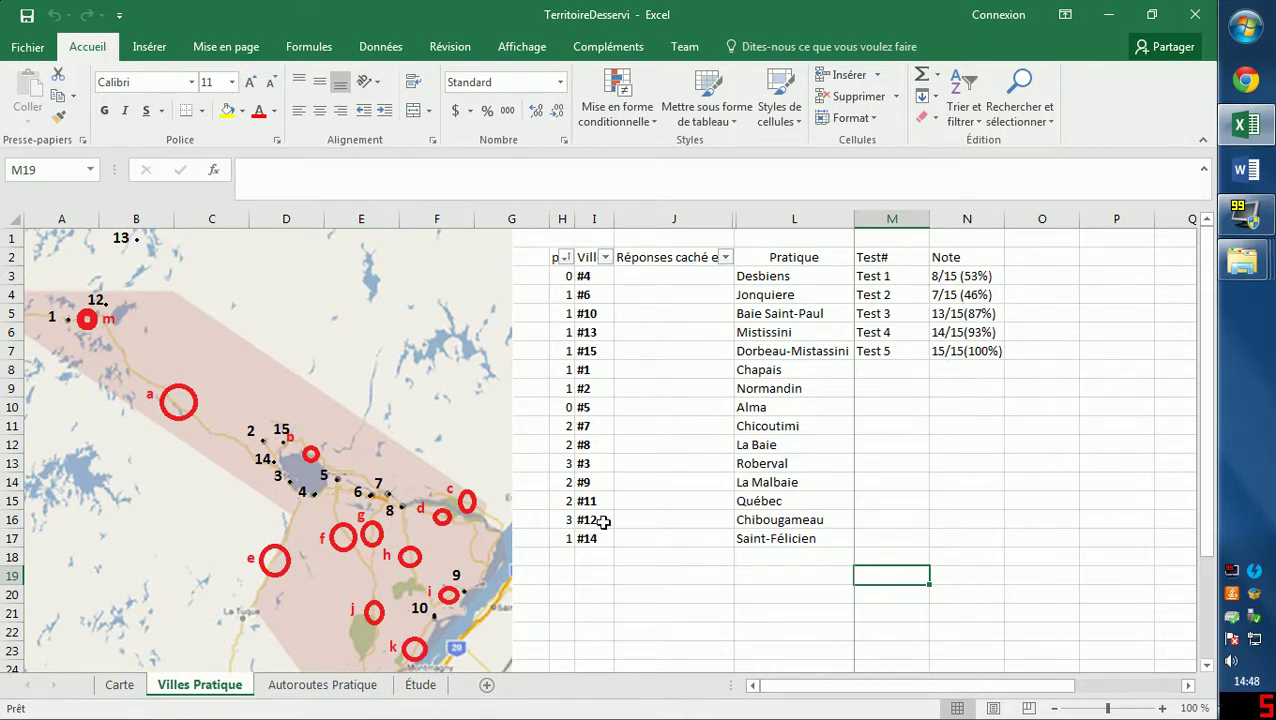
pyautogui.scroll(-1, 726, 524)
pyautogui.scroll(1, 735, 527)
pyautogui.click(1195, 14)
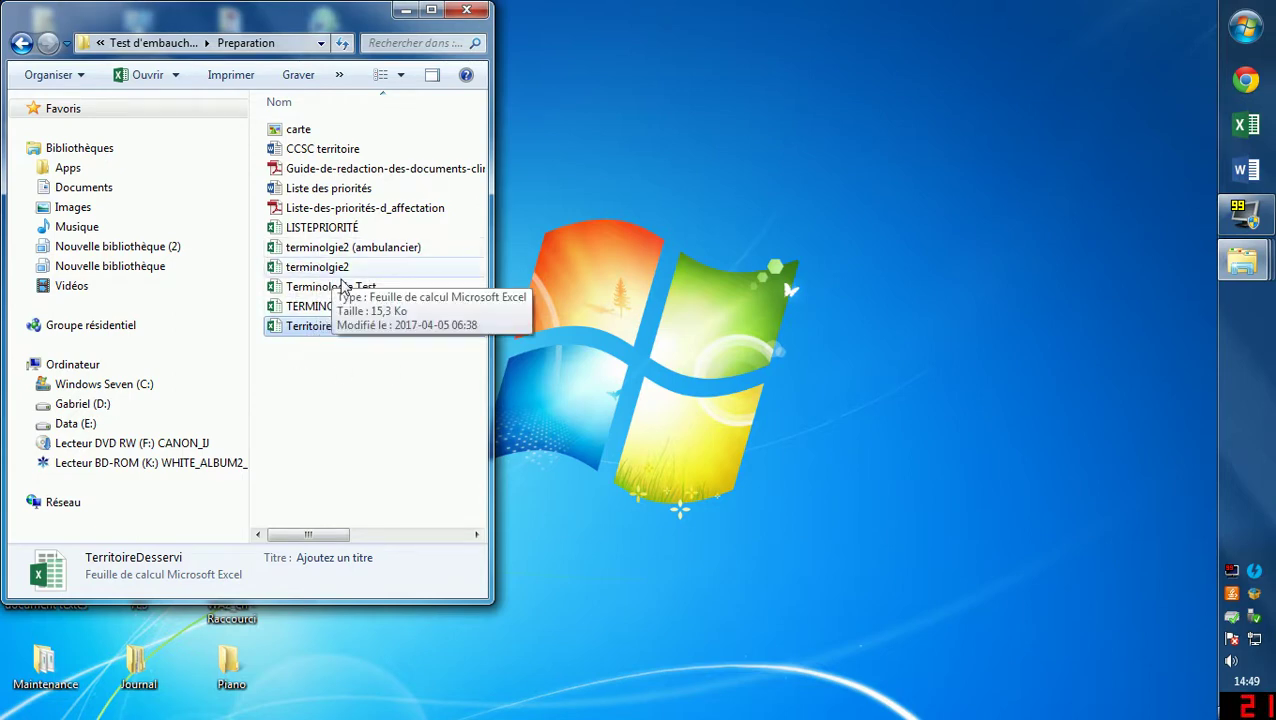
# Open terminolgie2 and reveal hidden meanings in C8, C2 (Nephr) and C4 (Hépato, 'foie').
pyautogui.doubleClick(318, 267)
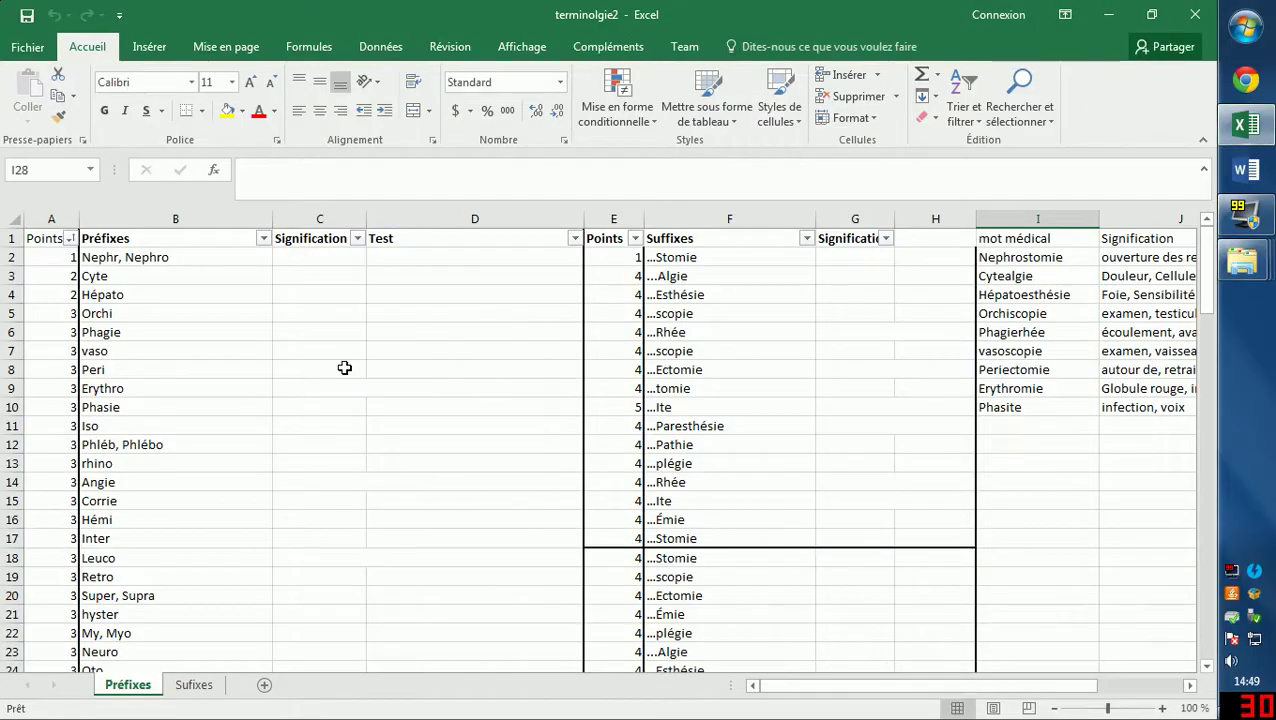
pyautogui.click(345, 370)
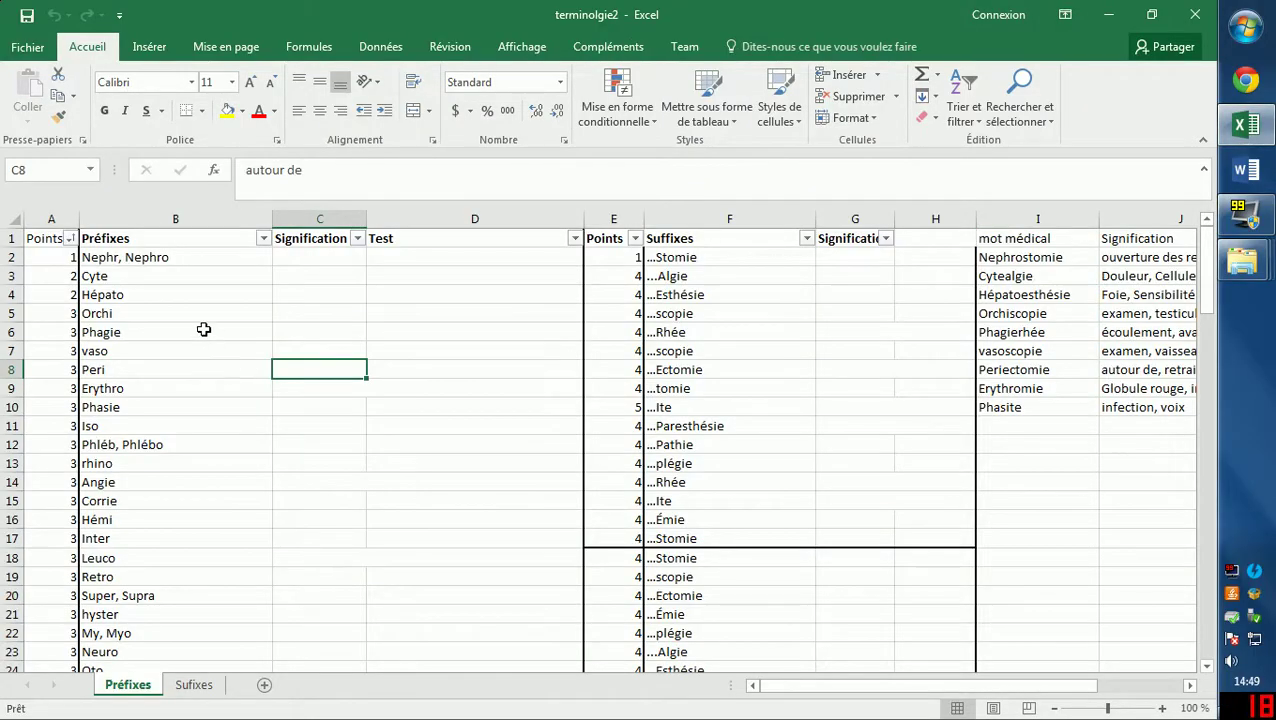
pyautogui.click(190, 259)
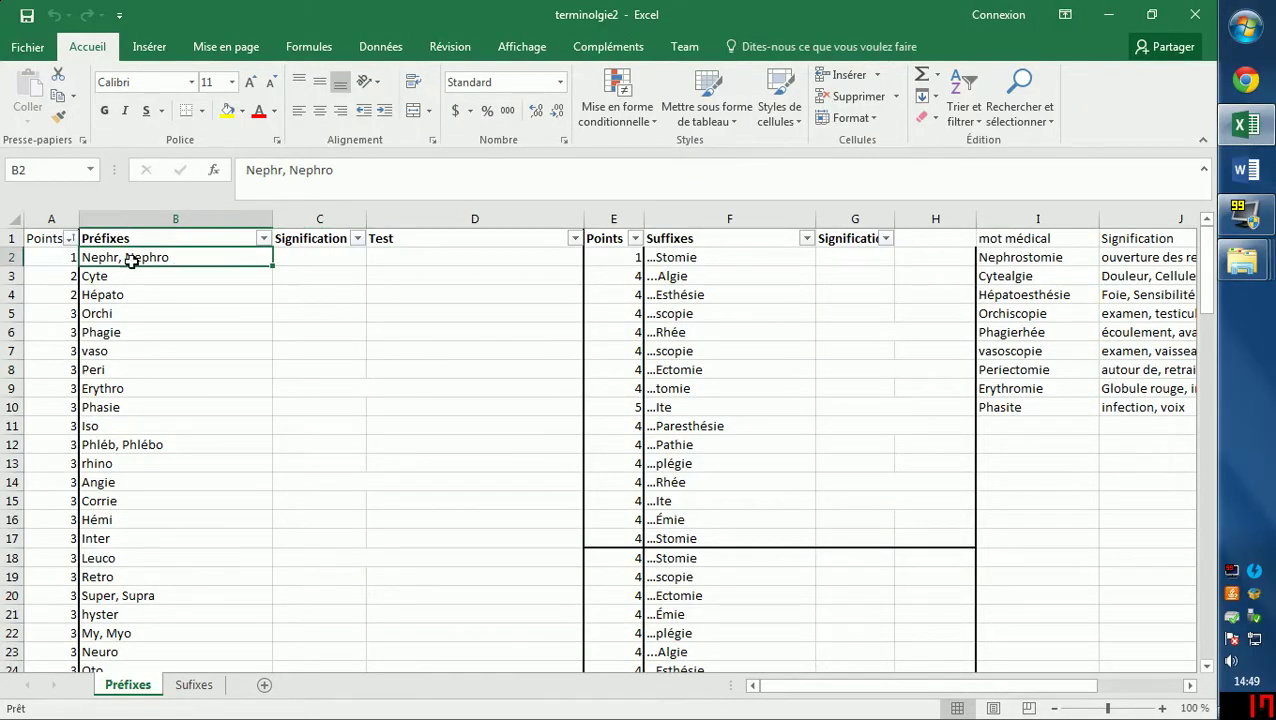
pyautogui.click(313, 257)
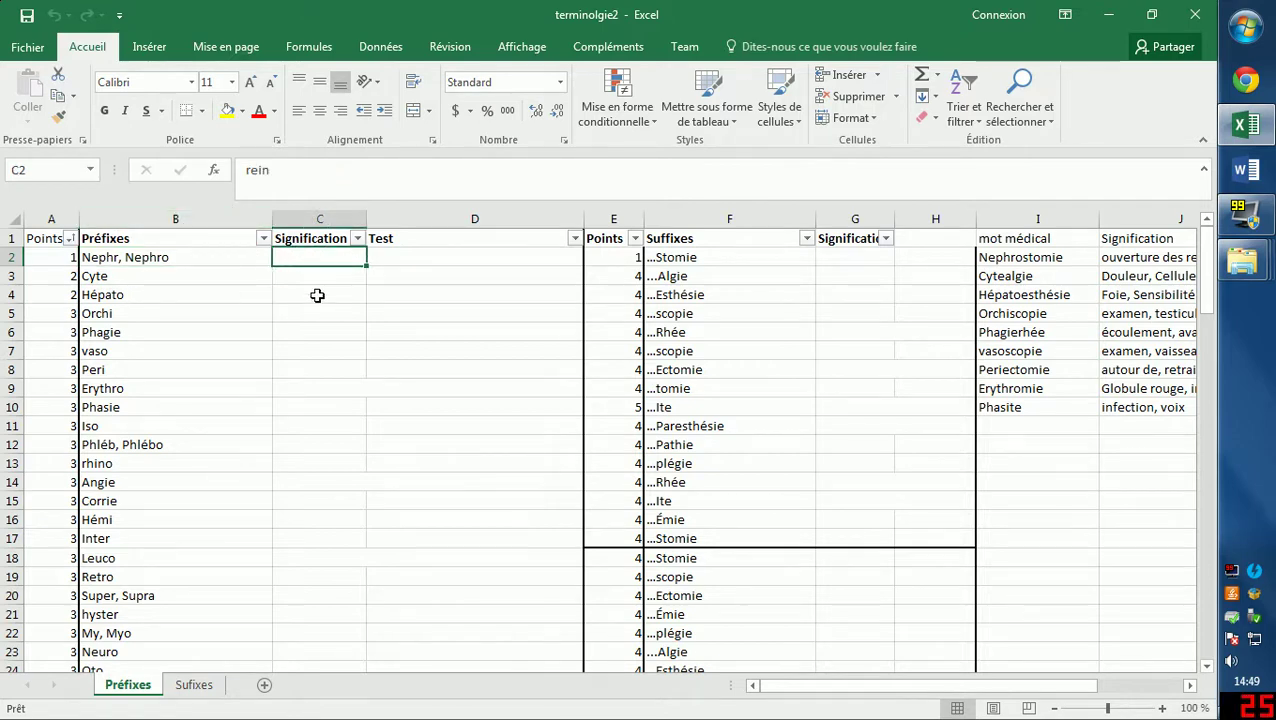
pyautogui.click(317, 295)
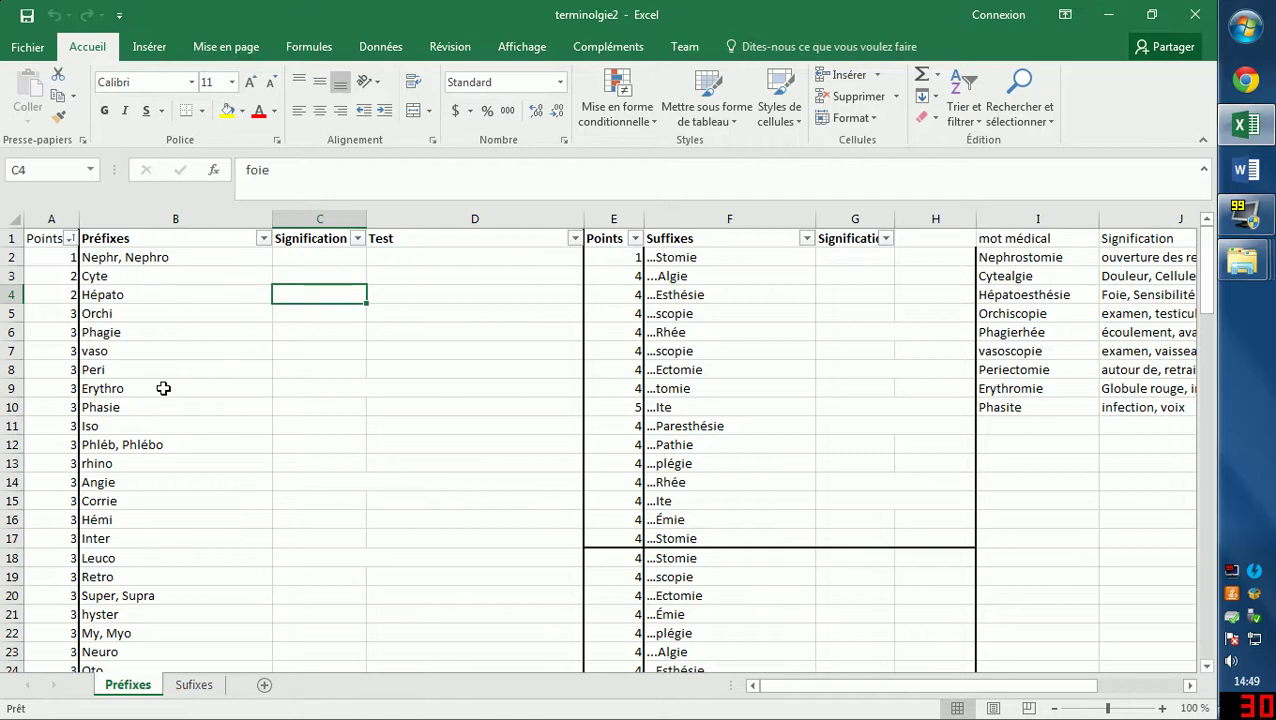
# Scroll the Préfixes list and reveal the hidden meaning of Leuco in C18.
pyautogui.scroll(-5, 266, 414)
pyautogui.scroll(5, 265, 416)
pyautogui.scroll(-2, 205, 463)
pyautogui.scroll(2, 185, 462)
pyautogui.scroll(-3, 116, 550)
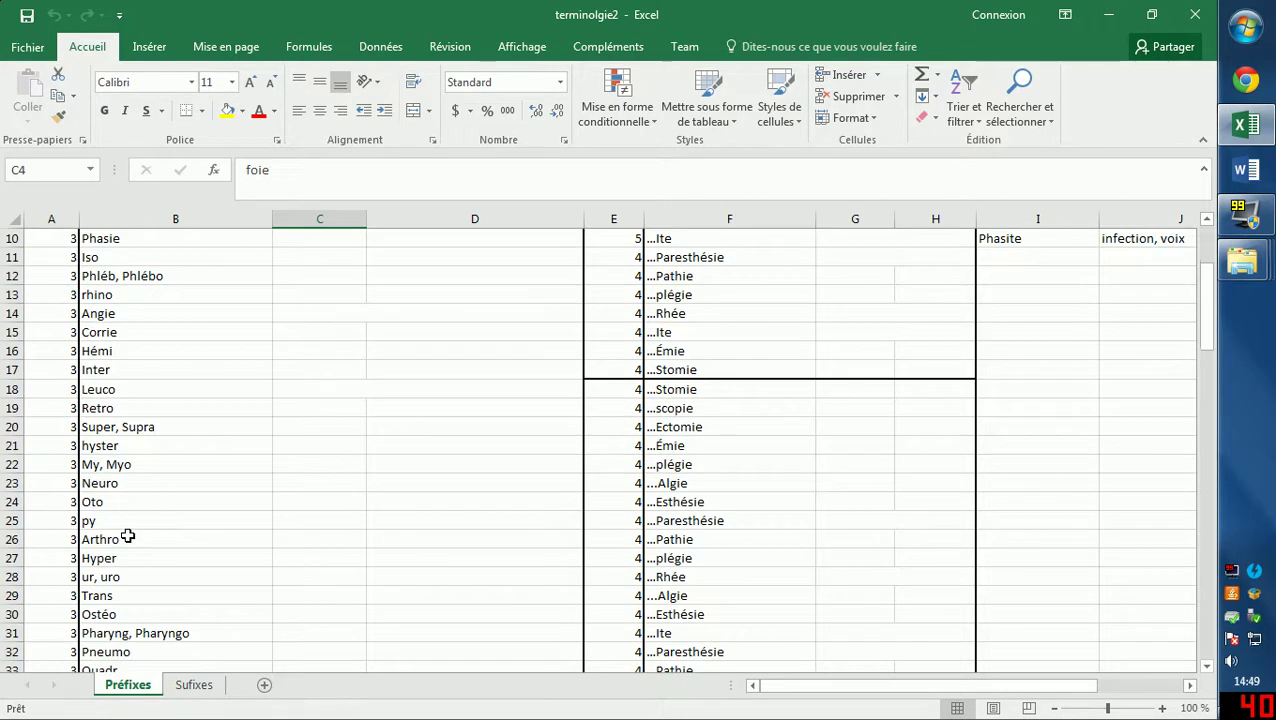
pyautogui.scroll(3, 125, 535)
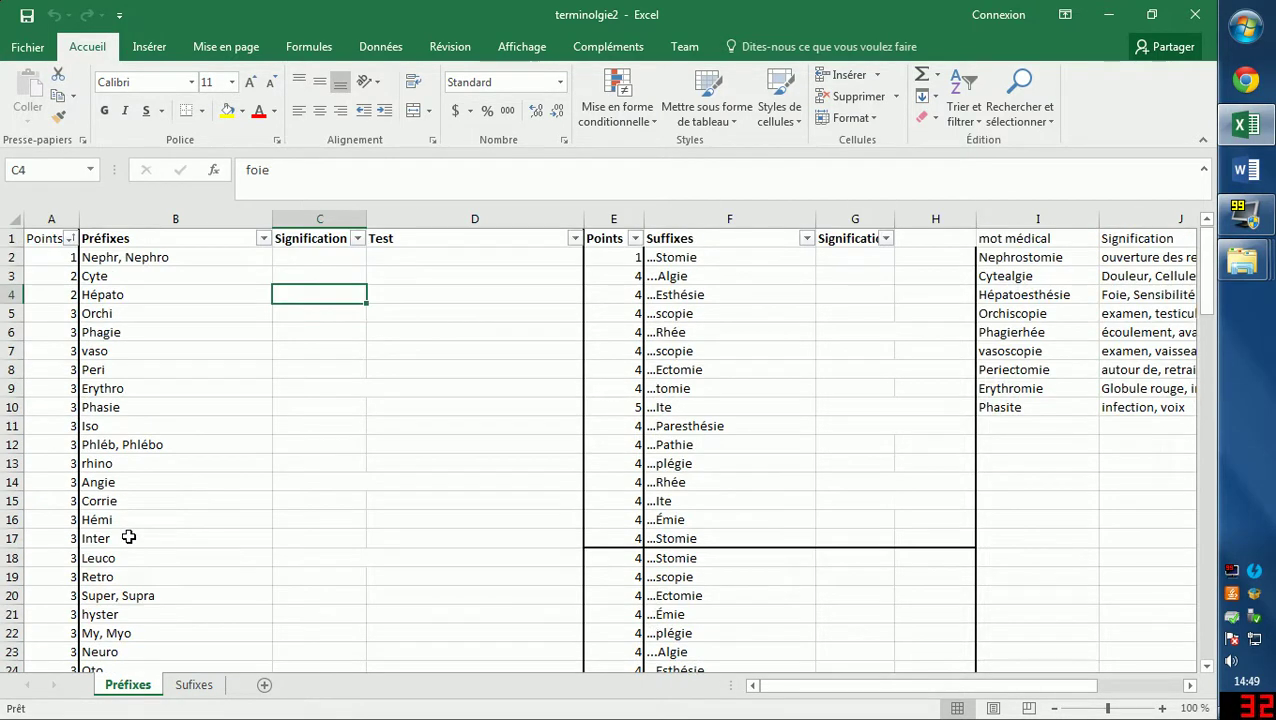
pyautogui.click(288, 556)
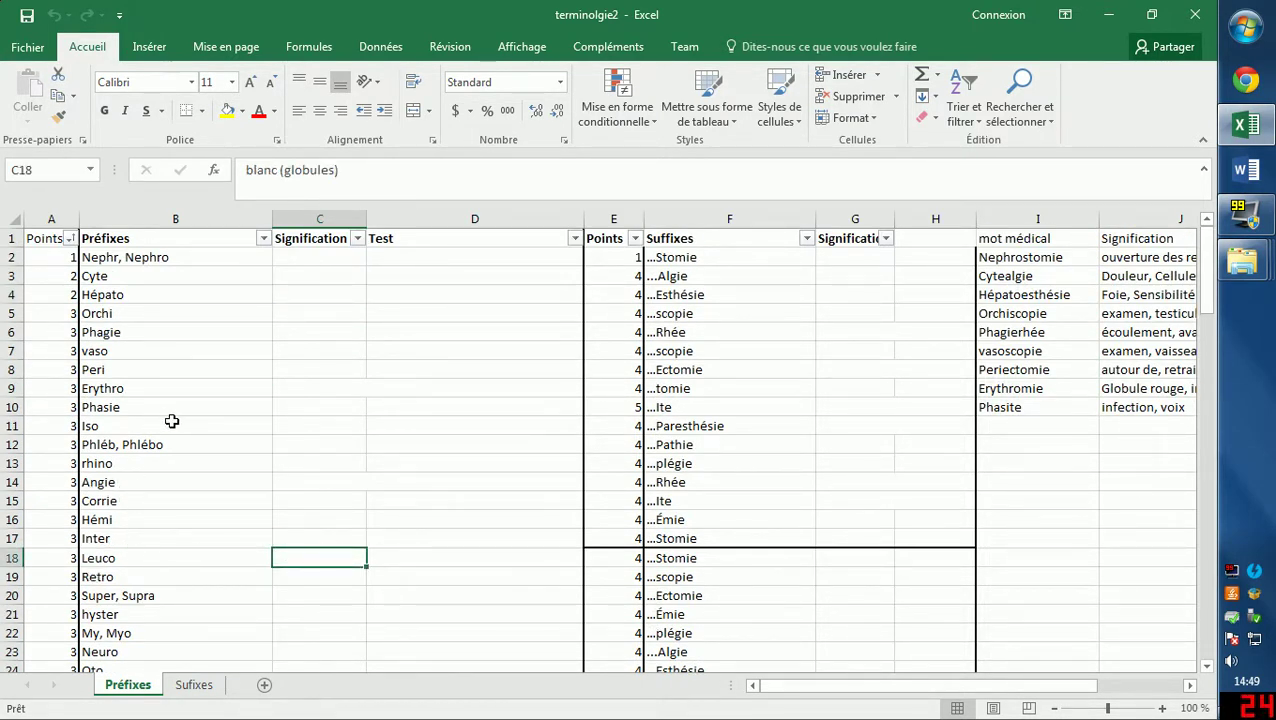
pyautogui.scroll(-3, 180, 453)
pyautogui.scroll(-2, 180, 453)
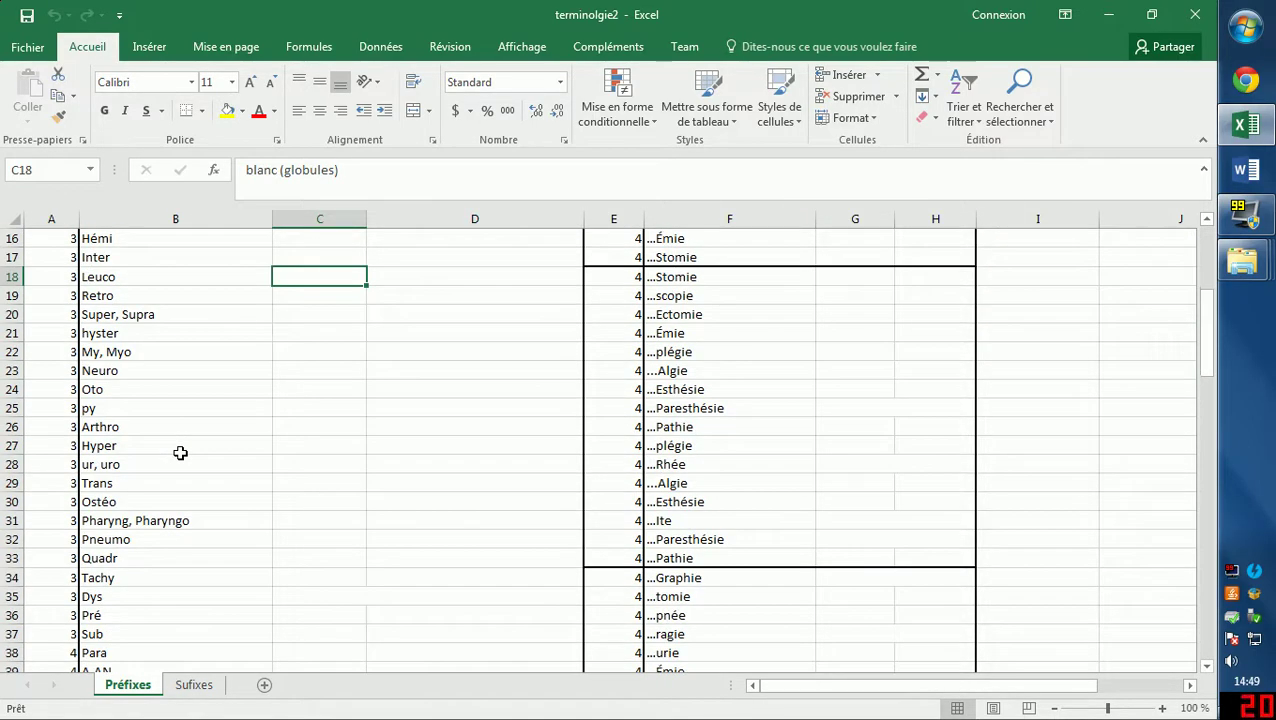
pyautogui.scroll(-3, 180, 453)
pyautogui.scroll(-2, 180, 453)
pyautogui.scroll(4, 180, 453)
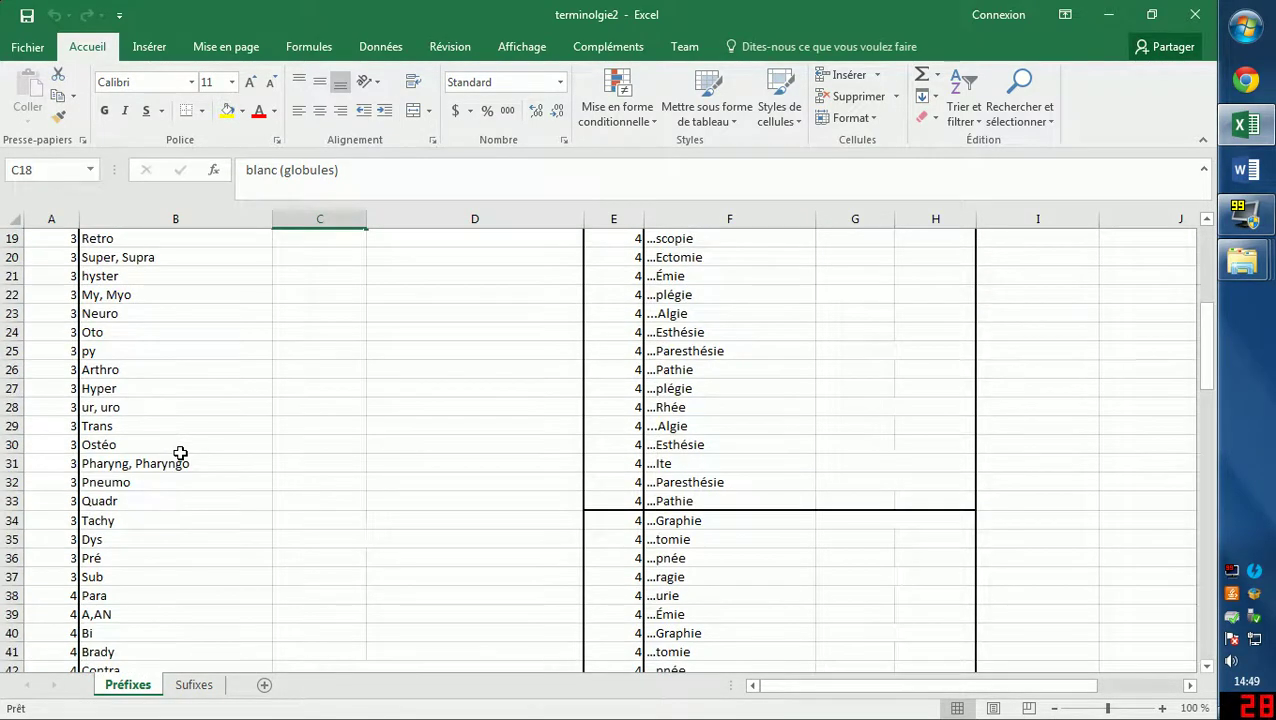